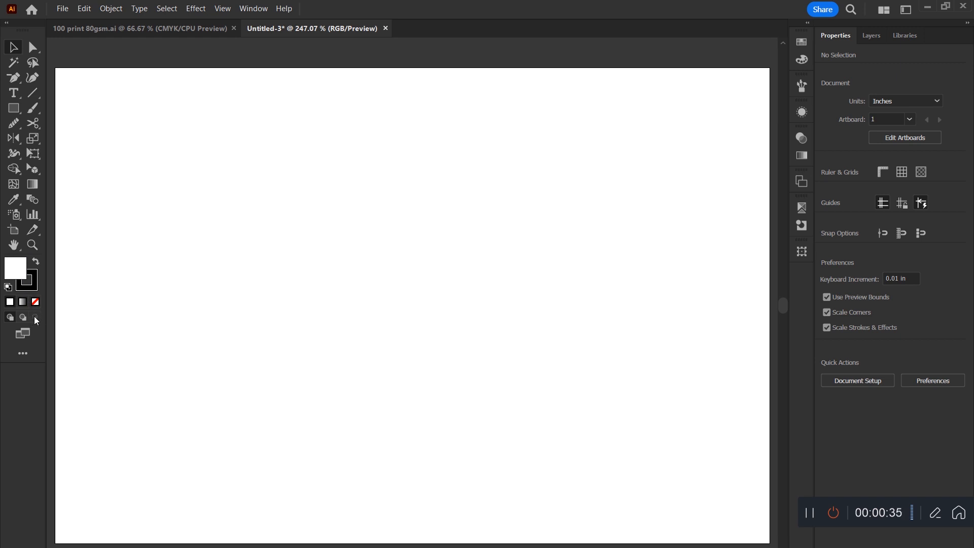
# Draw a circle about 1.67 in across near the middle of the artboard and turn on Draw Inside mode.
pyautogui.press('l')
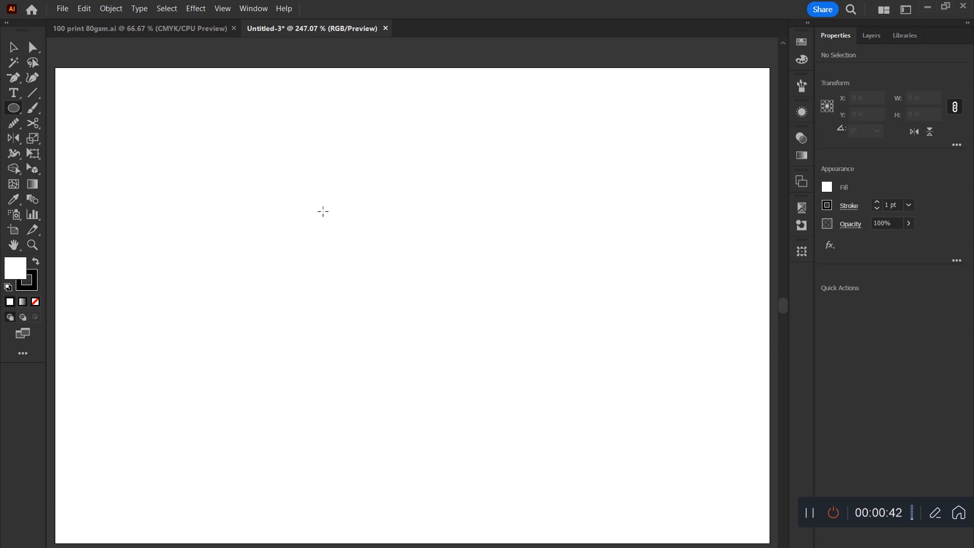
pyautogui.moveTo(321, 199); pyautogui.dragTo(519, 397)
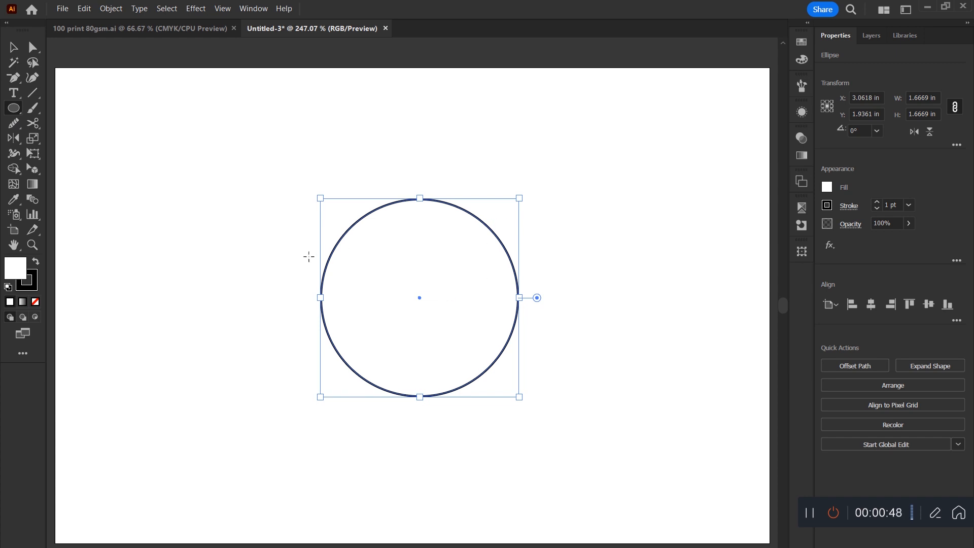
pyautogui.click(35, 318)
# Draw five ellipses overlapping the circle's edge so they are clipped inside it: two below, one on each side and one above.
pyautogui.moveTo(372, 332)
pyautogui.mouseDown()
pyautogui.moveTo(413, 454)
pyautogui.moveTo(431, 467)
pyautogui.mouseUp()
pyautogui.moveTo(467, 329); pyautogui.dragTo(524, 452)
pyautogui.moveTo(580, 244); pyautogui.dragTo(467, 304)
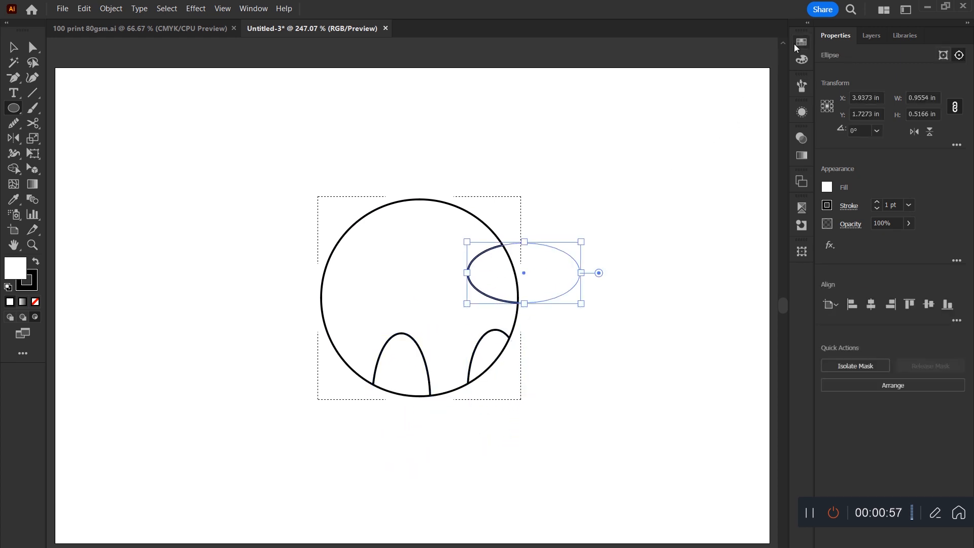
pyautogui.click(796, 43)
pyautogui.moveTo(319, 191)
pyautogui.mouseDown()
pyautogui.moveTo(459, 254)
pyautogui.moveTo(439, 253)
pyautogui.mouseUp()
pyautogui.moveTo(259, 285)
pyautogui.mouseDown()
pyautogui.moveTo(387, 355)
pyautogui.moveTo(355, 358)
pyautogui.mouseUp()
# Fill the whole clip group with solid blue and reposition it slightly lower and to the right on the artboard.
pyautogui.click(14, 47)
pyautogui.click(191, 131)
pyautogui.click(418, 242)
pyautogui.moveTo(418, 242); pyautogui.dragTo(442, 293)
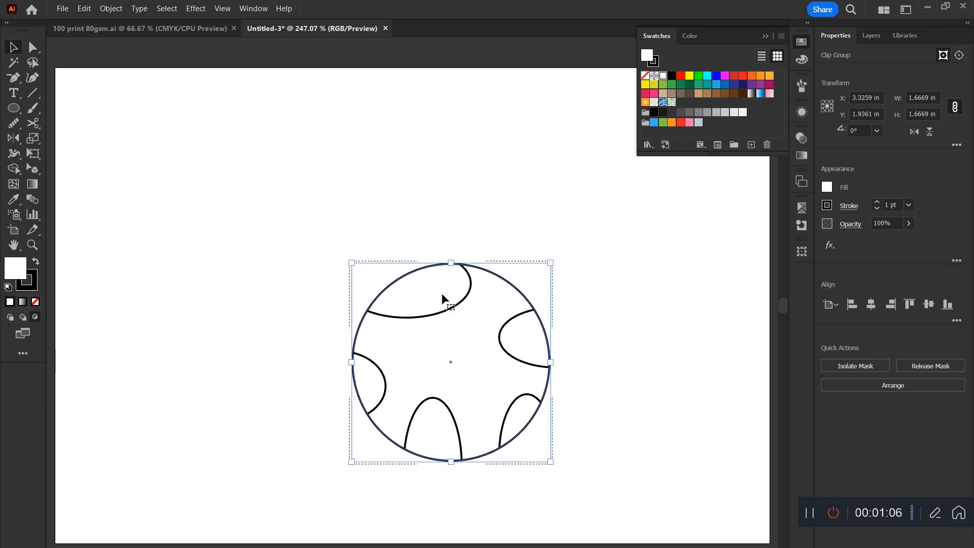
pyautogui.click(716, 75)
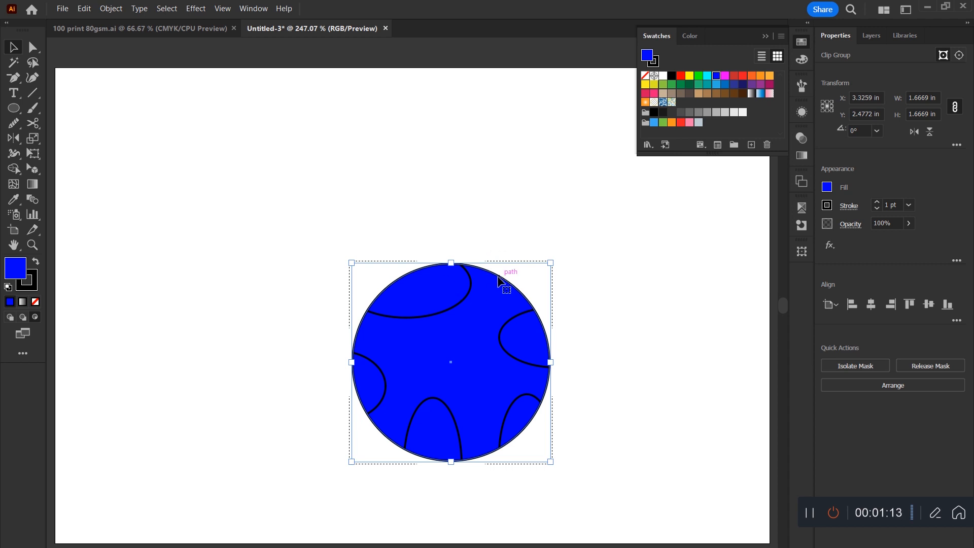
pyautogui.moveTo(500, 282); pyautogui.dragTo(520, 255)
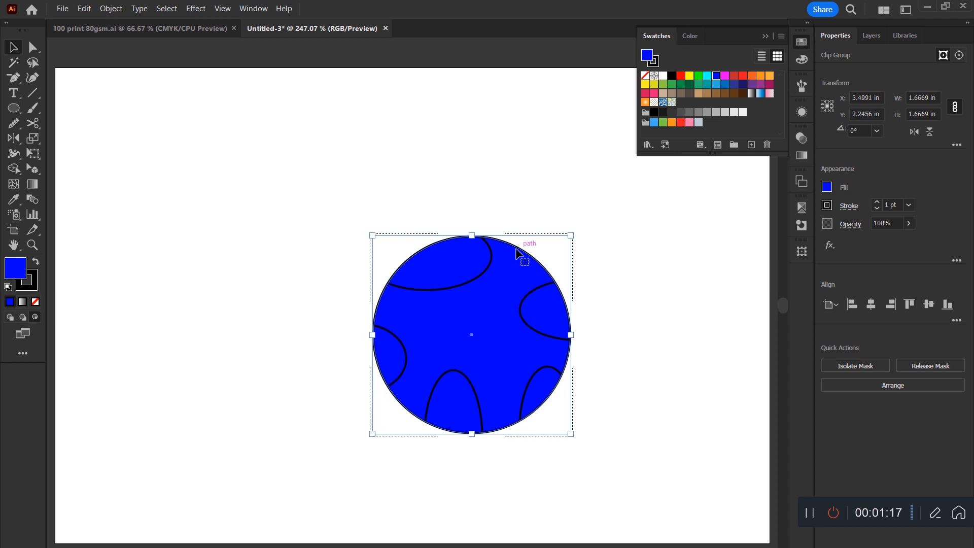
# Isolate the clip group and fill the upper ellipse yellow, the right ellipse cyan and the lower middle ellipse red.
pyautogui.doubleClick(483, 274)
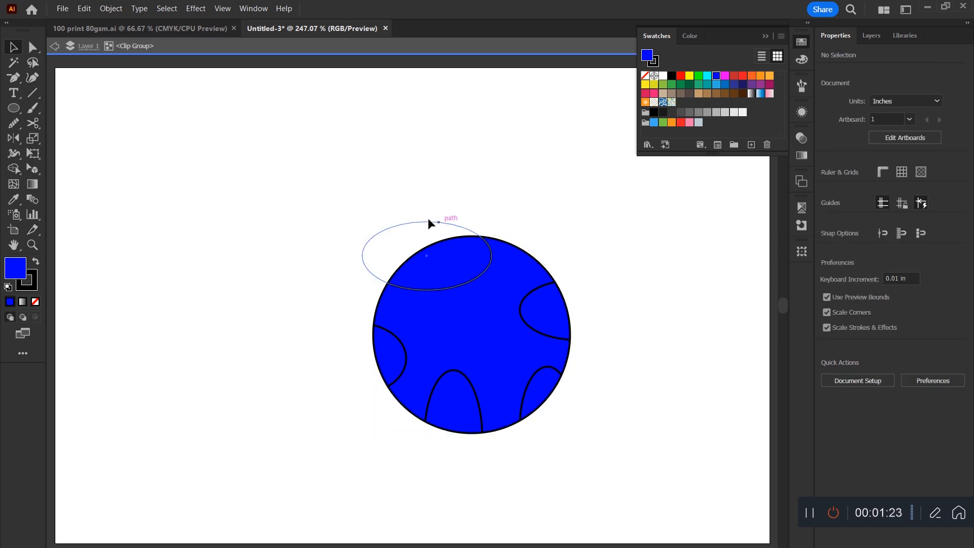
pyautogui.click(481, 275)
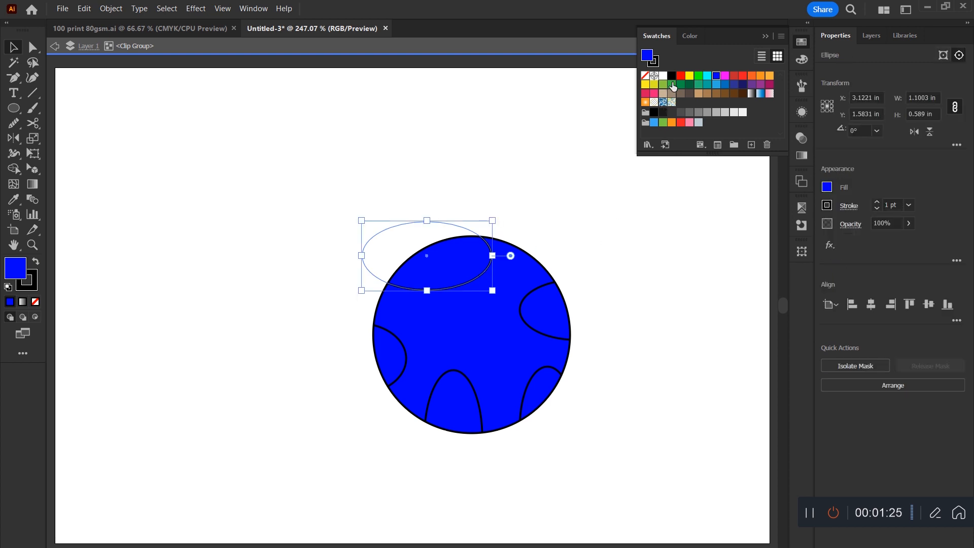
pyautogui.click(689, 76)
pyautogui.click(549, 283)
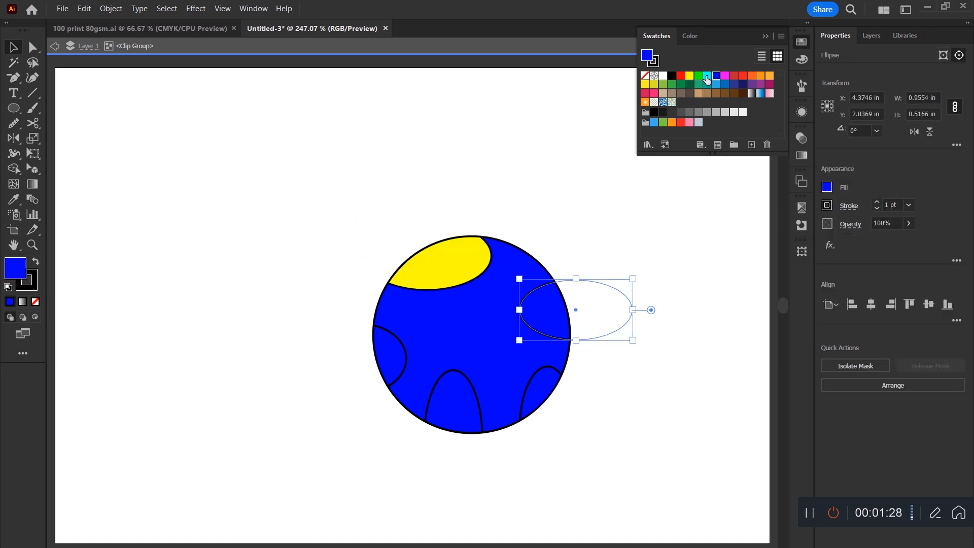
pyautogui.click(707, 77)
pyautogui.click(461, 388)
pyautogui.click(734, 76)
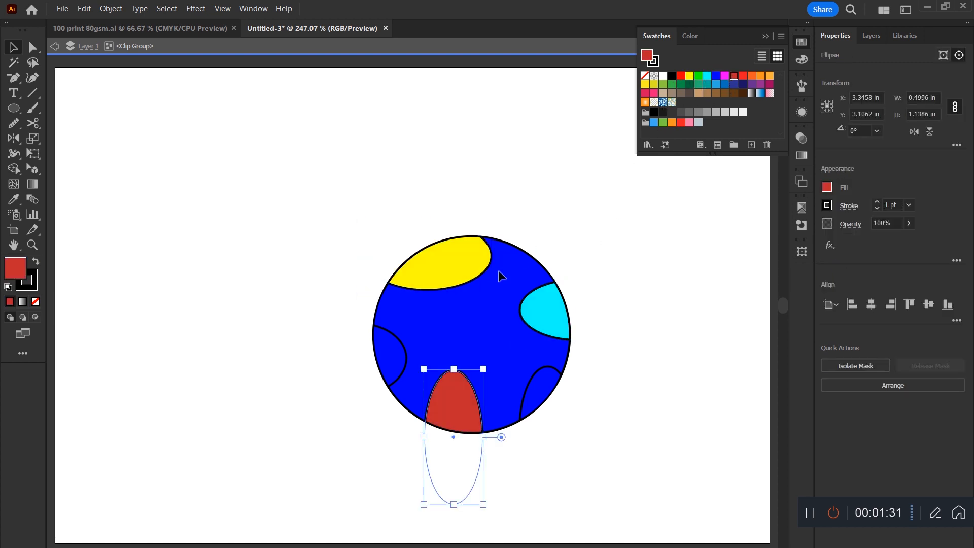
# Enlarge the left ellipse slightly inside the ball and leave the clip group's isolation mode.
pyautogui.moveTo(400, 341)
pyautogui.mouseDown()
pyautogui.moveTo(519, 317)
pyautogui.moveTo(408, 337)
pyautogui.mouseUp()
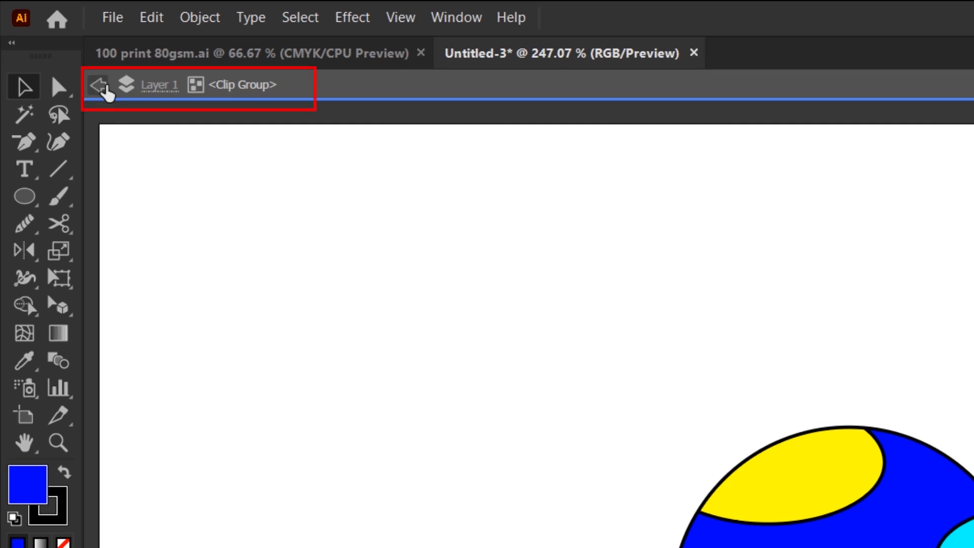
pyautogui.click(105, 87)
pyautogui.click(106, 88)
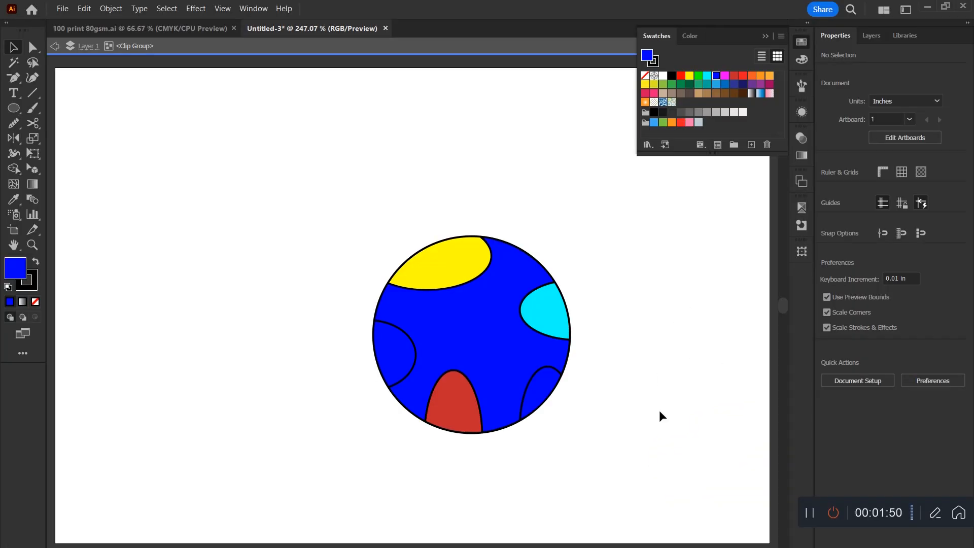
pyautogui.doubleClick(689, 485)
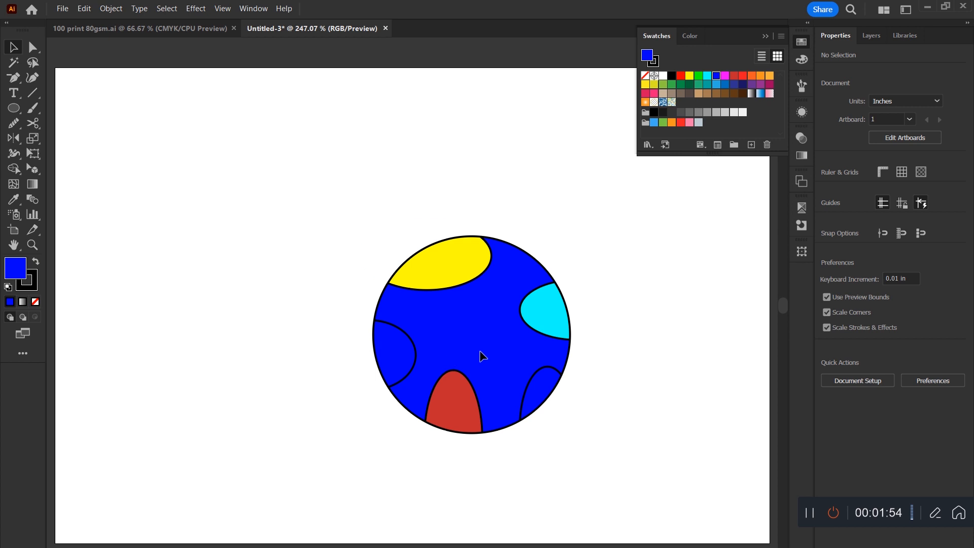
# Move the clipped ball as one object to the upper middle of the artboard.
pyautogui.click(450, 303)
pyautogui.moveTo(488, 305); pyautogui.dragTo(384, 236)
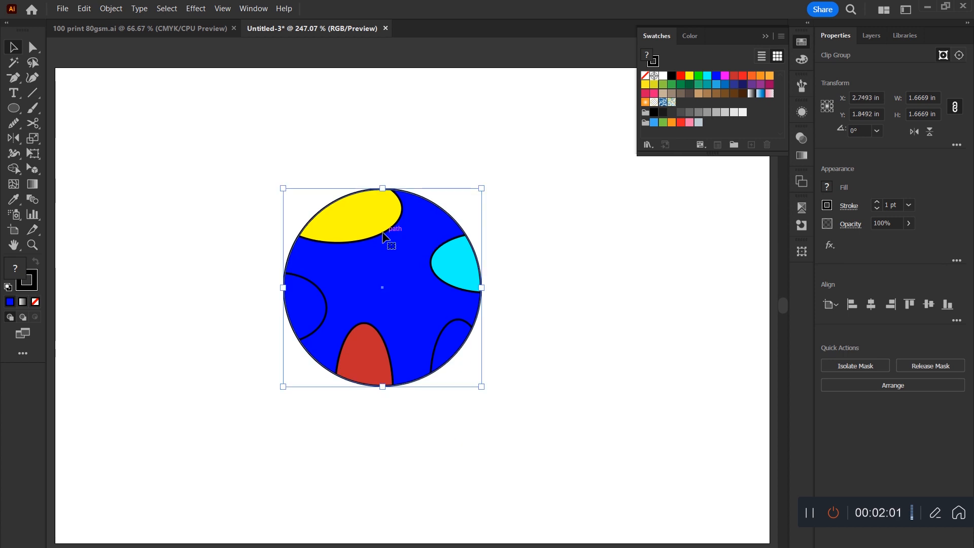
pyautogui.rightClick(384, 236)
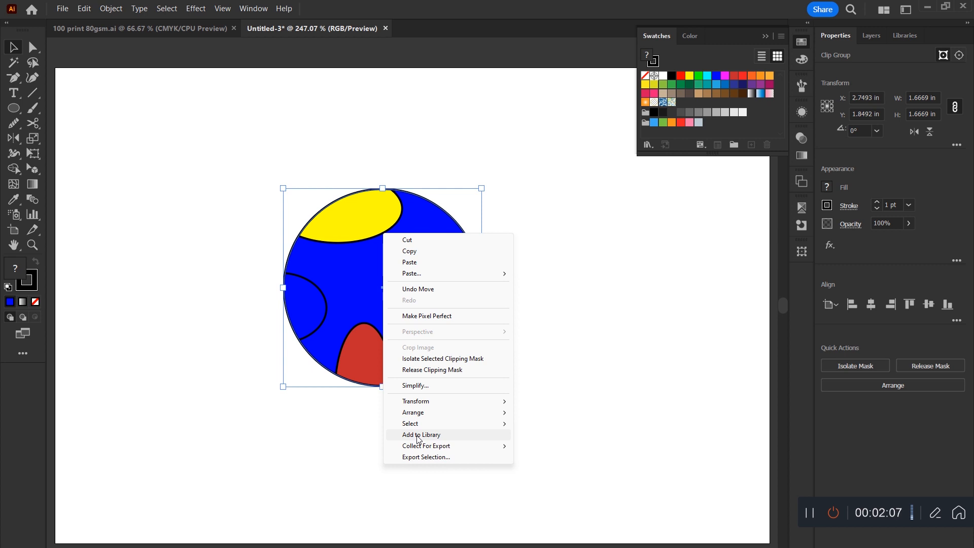
pyautogui.click(591, 323)
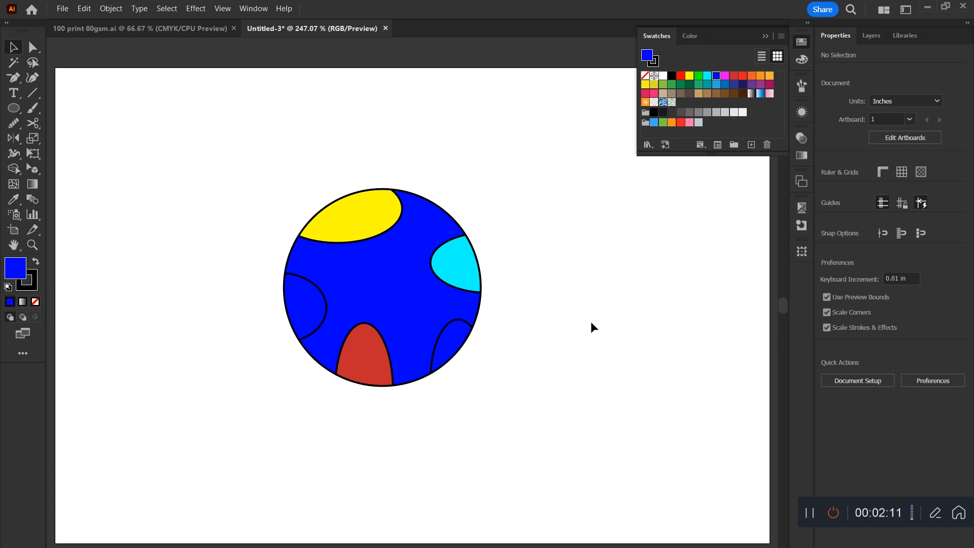
pyautogui.click(469, 237)
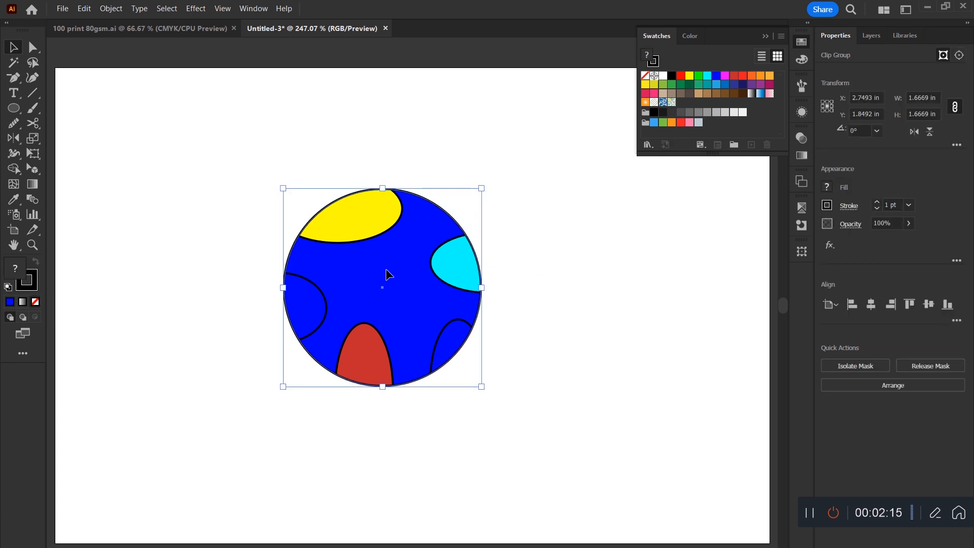
pyautogui.moveTo(455, 326); pyautogui.dragTo(535, 293)
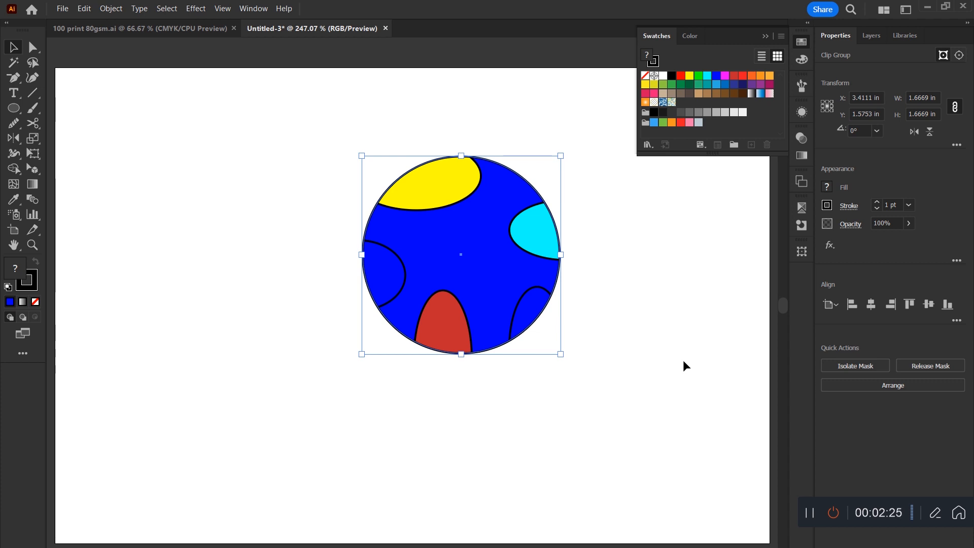
# Try releasing the ball's clipping mask twice, restoring the clip group each time.
pyautogui.rightClick(513, 277)
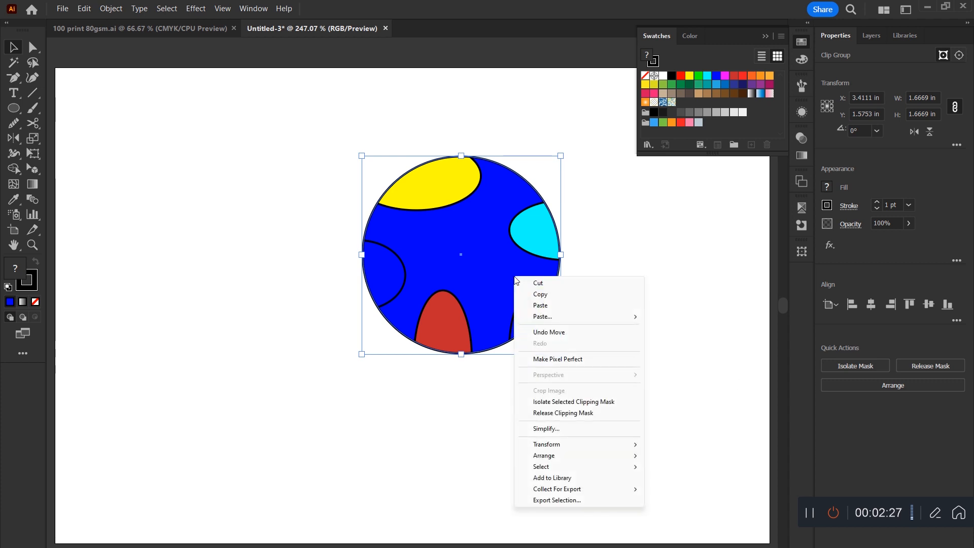
pyautogui.click(585, 414)
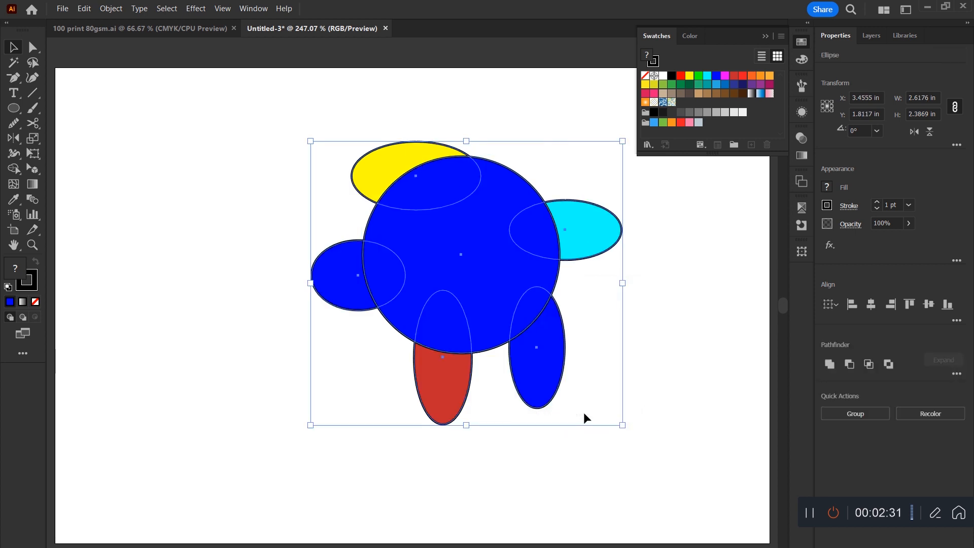
pyautogui.hotkey('ctrl', 'z')
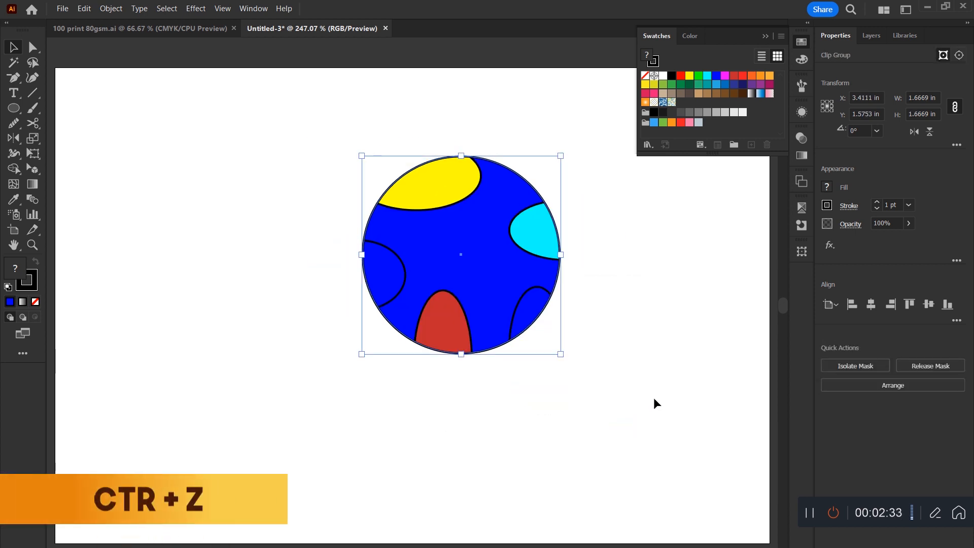
pyautogui.click(933, 367)
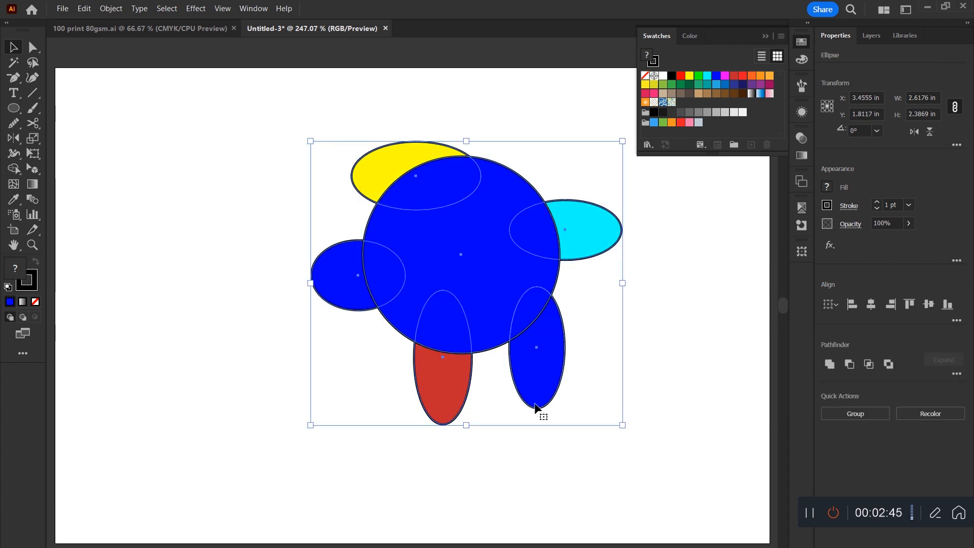
pyautogui.hotkey('ctrl', '7')
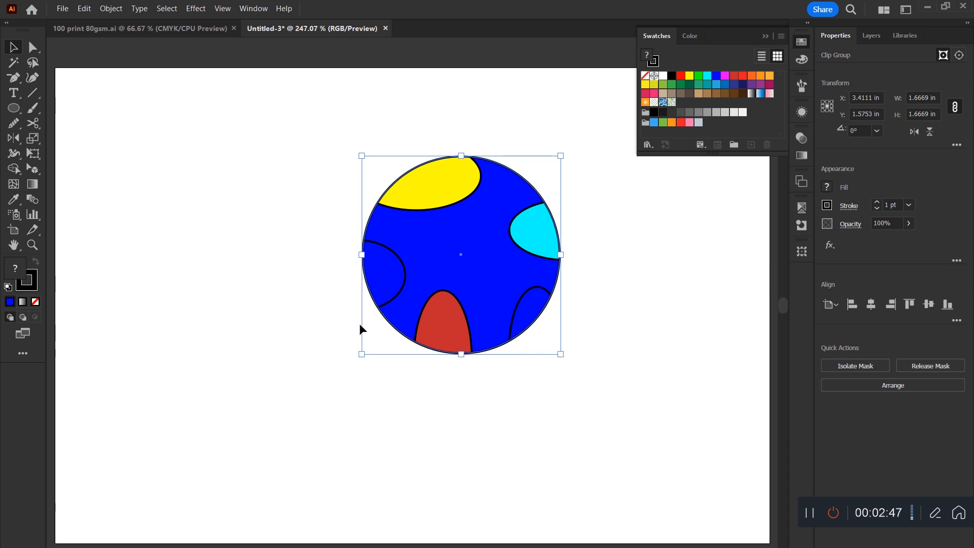
# Release the ball's clipping mask and delete all of its shapes from the artboard.
pyautogui.hotkey('ctrl', 'shift', '7')
pyautogui.hotkey('ctrl', 'alt', '7')
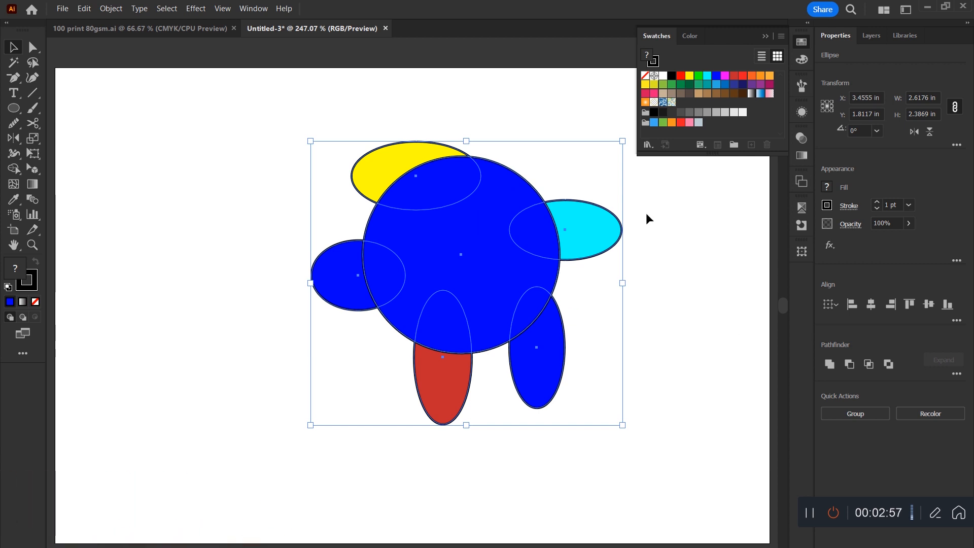
pyautogui.moveTo(580, 236)
pyautogui.mouseDown()
pyautogui.moveTo(488, 305)
pyautogui.moveTo(452, 230)
pyautogui.moveTo(453, 264)
pyautogui.mouseUp()
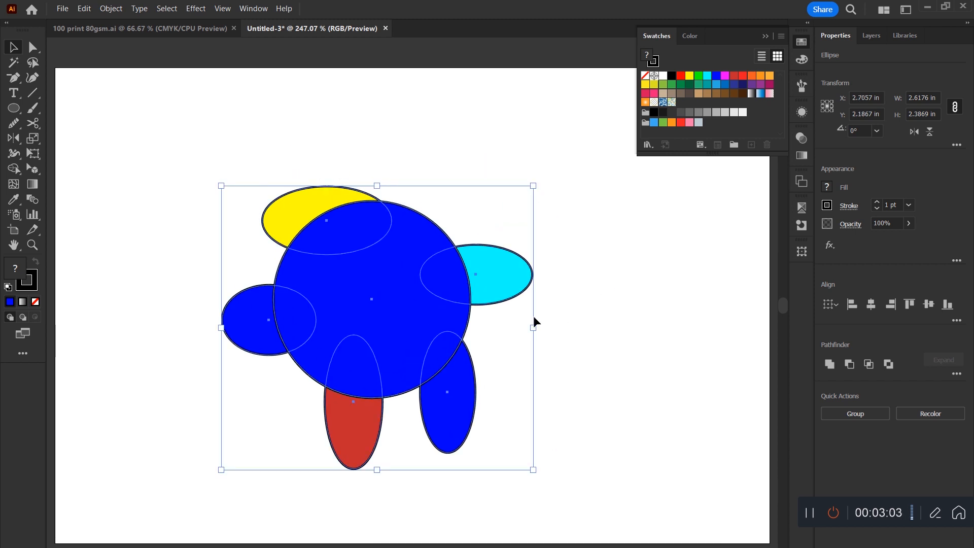
pyautogui.press('Delete')
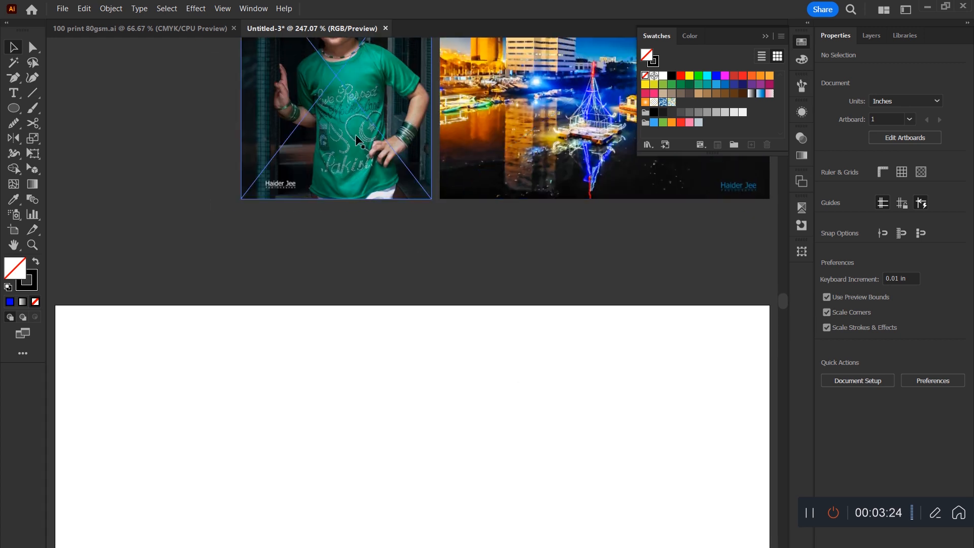
# Place the linked portrait photo of the child in the green shirt and move it to the middle of the artboard.
pyautogui.click(240, 298)
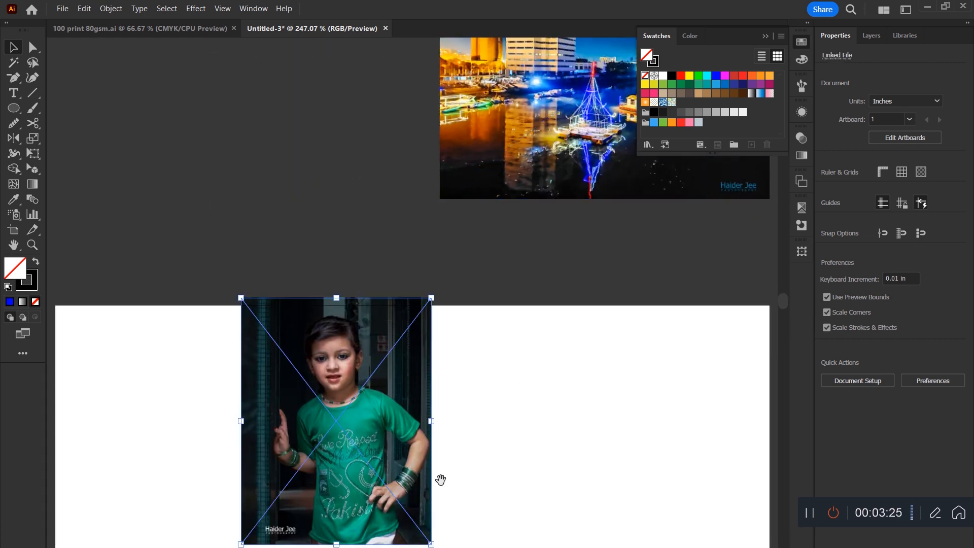
pyautogui.scroll(-5, 440, 479)
pyautogui.moveTo(484, 245); pyautogui.dragTo(473, 392)
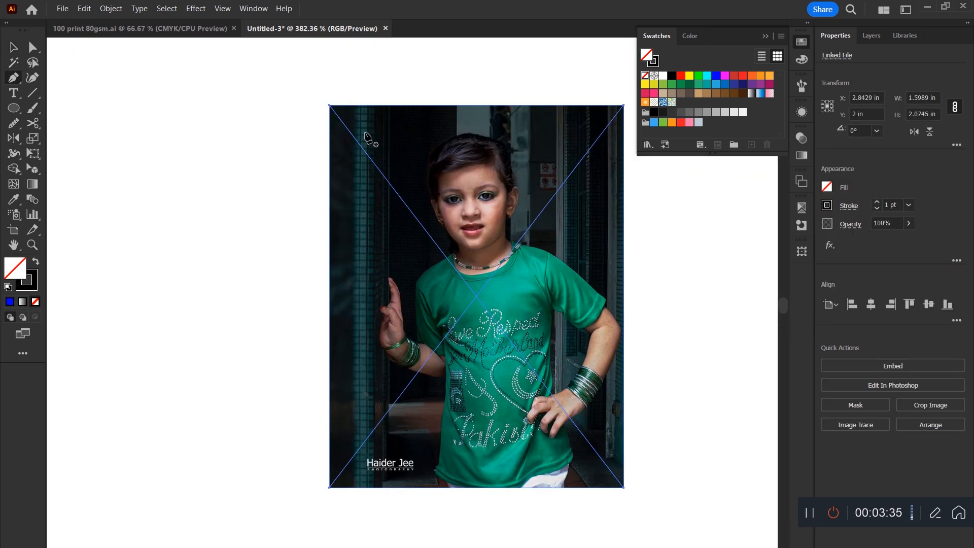
# With the Pen tool, start outlining the child at the top of the head and trace down the hair to the right ear.
pyautogui.click(484, 137)
pyautogui.moveTo(511, 168); pyautogui.dragTo(507, 193)
pyautogui.click(511, 167)
pyautogui.click(512, 186)
pyautogui.moveTo(514, 209); pyautogui.dragTo(506, 233)
pyautogui.click(514, 209)
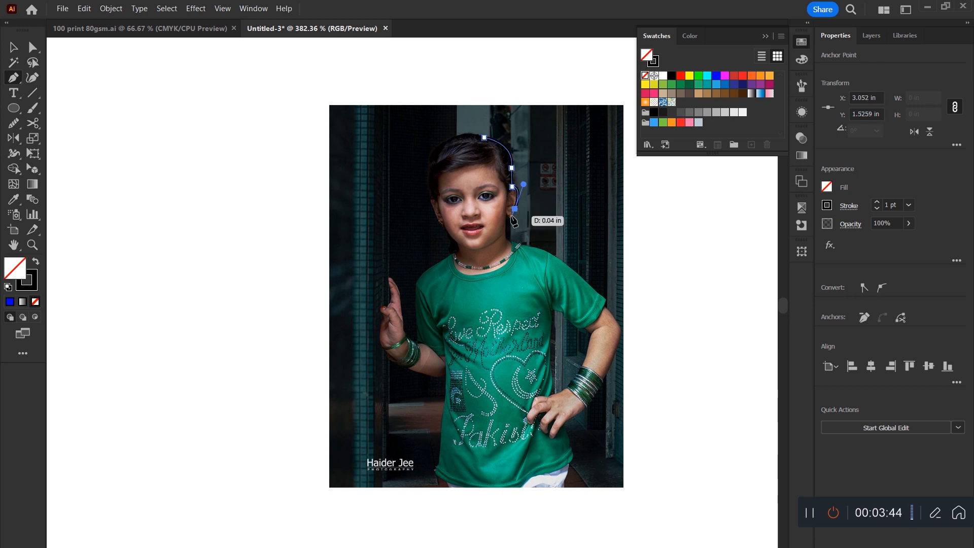
# Continue the Pen outline around the right earring and down the side of the neck to the collar.
pyautogui.hotkey('ctrl', '+')
pyautogui.hotkey('ctrl', '+')
pyautogui.hotkey('ctrl', '+')
pyautogui.hotkey('ctrl', '+')
pyautogui.hotkey('ctrl', '+')
pyautogui.hotkey('ctrl', '+')
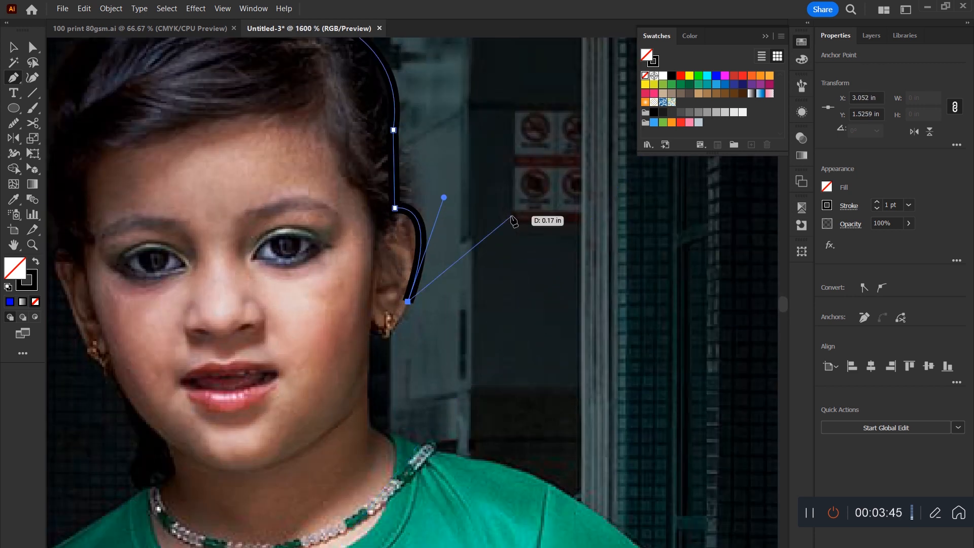
pyautogui.click(392, 334)
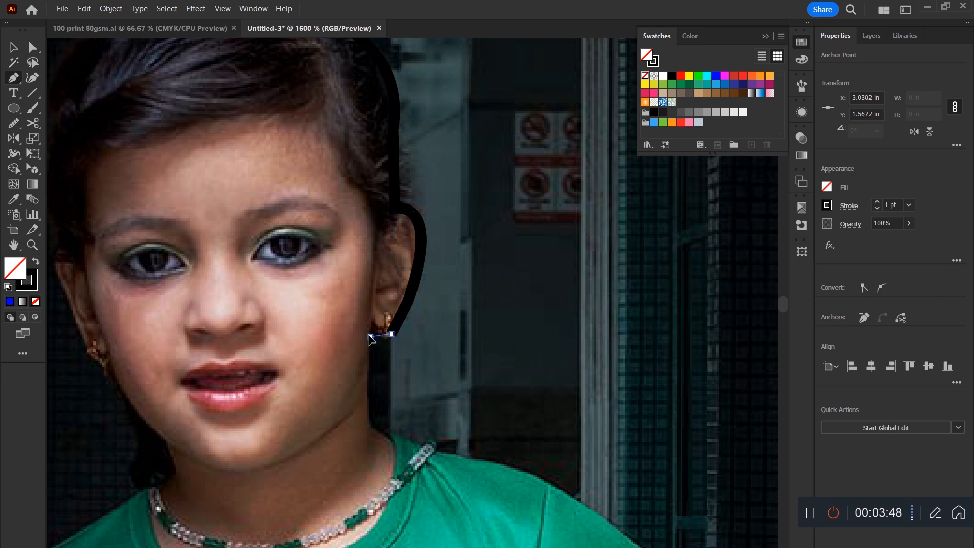
pyautogui.moveTo(370, 337); pyautogui.dragTo(381, 344)
pyautogui.click(369, 337)
pyautogui.click(367, 429)
# Extend the Pen outline along the right shoulder and down the green sleeve to its hem.
pyautogui.click(471, 461)
pyautogui.moveTo(555, 491); pyautogui.dragTo(591, 516)
pyautogui.press('space')
pyautogui.moveTo(566, 453); pyautogui.dragTo(440, 208)
pyautogui.click(534, 320)
pyautogui.click(659, 432)
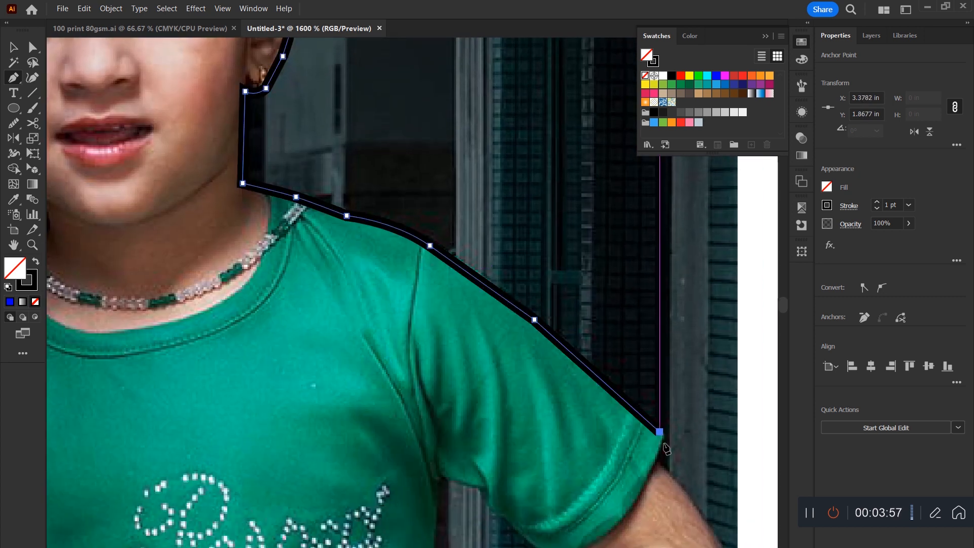
pyautogui.click(655, 458)
# Trace the Pen outline around the right elbow and down the forearm to the bangles.
pyautogui.press('space')
pyautogui.moveTo(646, 441); pyautogui.dragTo(475, 170)
pyautogui.click(543, 268)
pyautogui.moveTo(548, 335); pyautogui.dragTo(526, 390)
pyautogui.hotkey('ctrl', 'z')
pyautogui.moveTo(544, 353); pyautogui.dragTo(520, 408)
pyautogui.moveTo(478, 497); pyautogui.dragTo(453, 529)
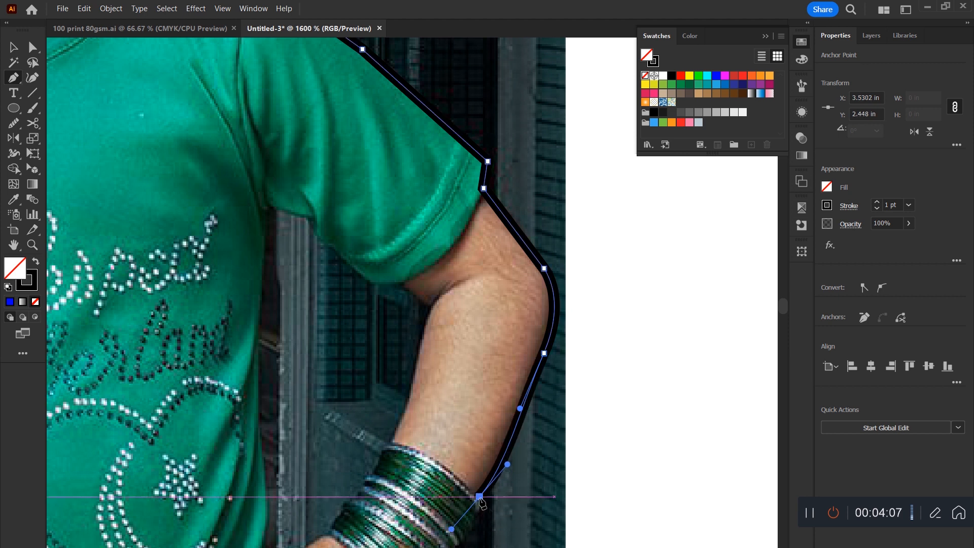
# Continue the Pen outline past the bangles and right hand, then down the shirt and shorts to the photo's bottom edge.
pyautogui.hotkey('ctrl', '-')
pyautogui.hotkey('ctrl', '-')
pyautogui.hotkey('ctrl', '-')
pyautogui.click(396, 334)
pyautogui.click(385, 349)
pyautogui.click(354, 370)
pyautogui.click(351, 380)
pyautogui.click(365, 411)
pyautogui.click(365, 431)
pyautogui.click(351, 458)
pyautogui.click(349, 473)
# Run the Pen outline along the photo's bottom edge and up the left side of the shirt to the arm.
pyautogui.click(151, 473)
pyautogui.click(150, 449)
pyautogui.click(157, 417)
pyautogui.click(169, 299)
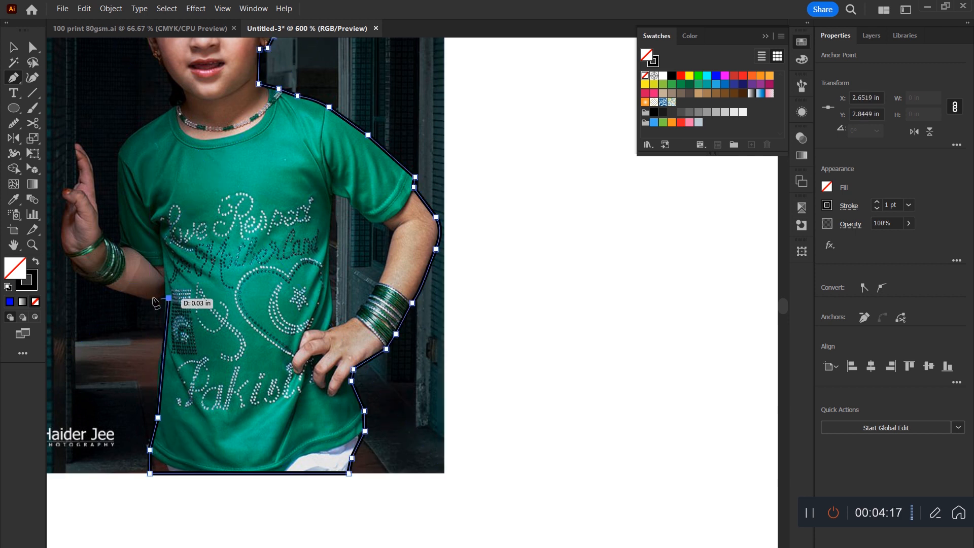
# Extend the Pen outline along the raised arm's lower forearm, past the bangles and up the outer hand to the fingertip.
pyautogui.click(85, 279)
pyautogui.click(71, 257)
pyautogui.click(67, 231)
pyautogui.click(72, 194)
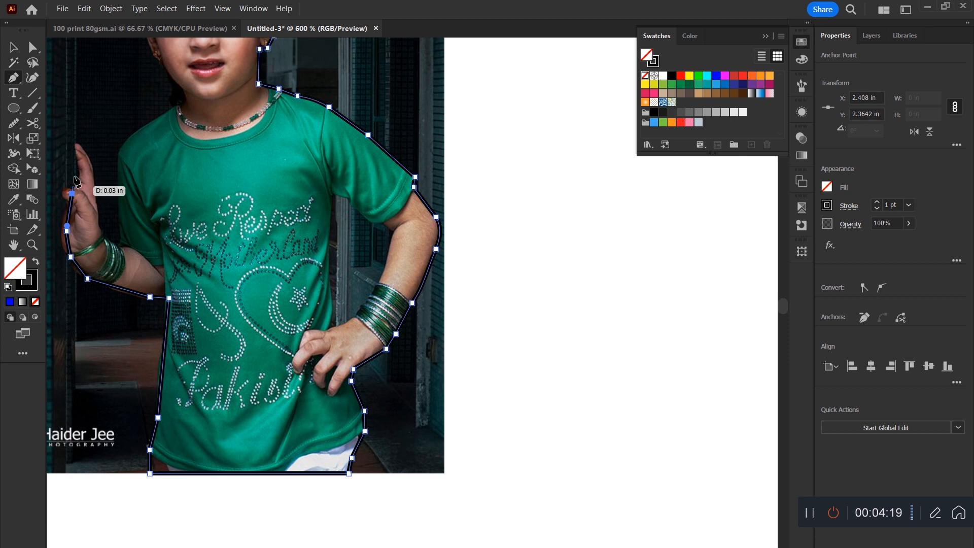
pyautogui.click(76, 165)
pyautogui.click(77, 144)
# Trace the Pen outline down the inside of the raised hand to the bangles and back up the sleeve to the shoulder.
pyautogui.click(92, 173)
pyautogui.click(94, 216)
pyautogui.click(115, 245)
pyautogui.click(121, 206)
pyautogui.click(120, 148)
# Continue the Pen outline over the shoulder, neck, face and hair, close the path at its start and deselect it.
pyautogui.moveTo(230, 167); pyautogui.dragTo(399, 381)
pyautogui.click(324, 334)
pyautogui.click(394, 137)
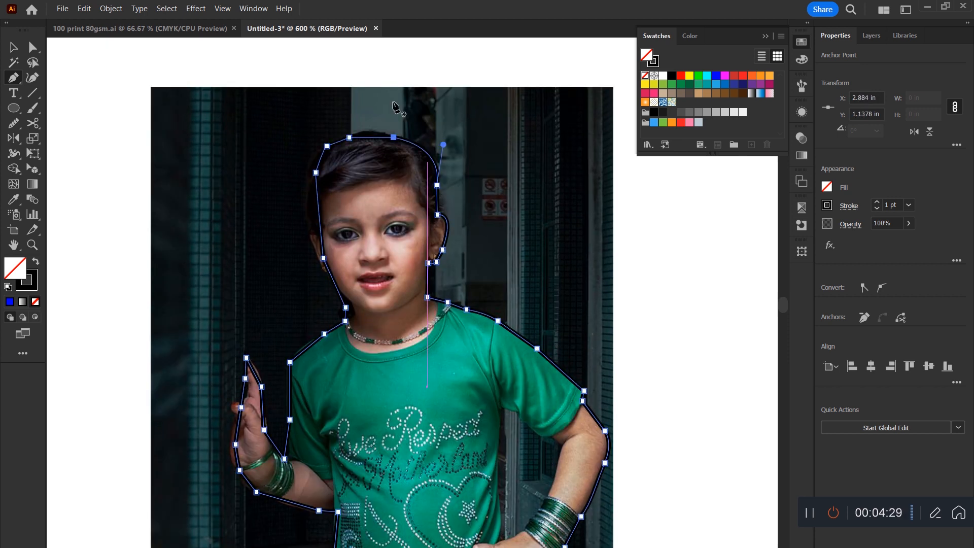
pyautogui.hotkey('ctrl', '-')
pyautogui.hotkey('ctrl', '-')
pyautogui.hotkey('ctrl', '-')
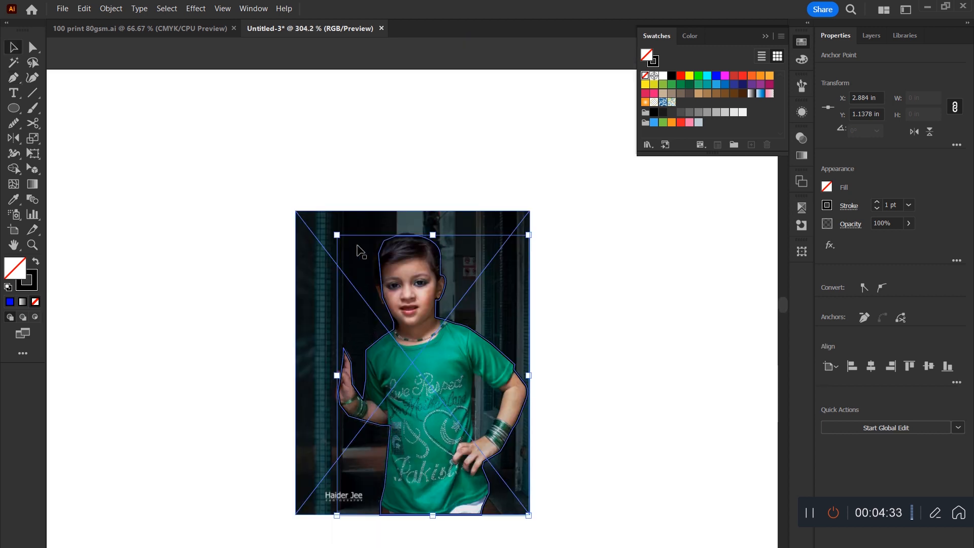
pyautogui.click(671, 240)
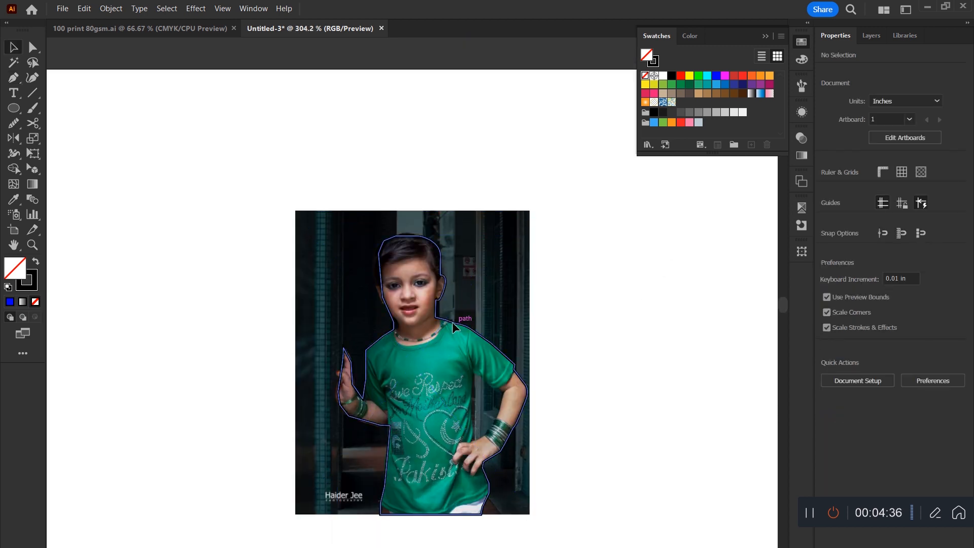
# Fill the closed outline of the child with cyan and deselect it.
pyautogui.click(452, 321)
pyautogui.click(707, 77)
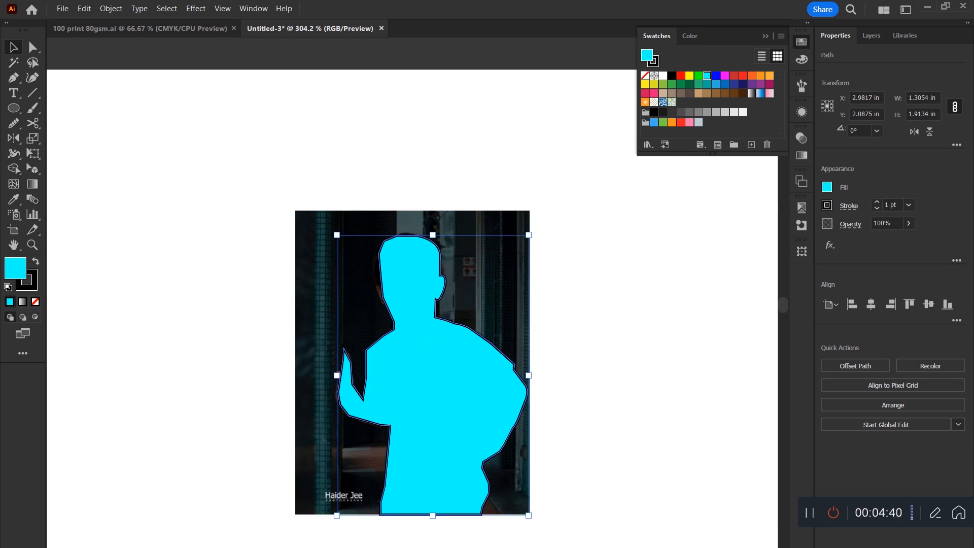
pyautogui.click(608, 262)
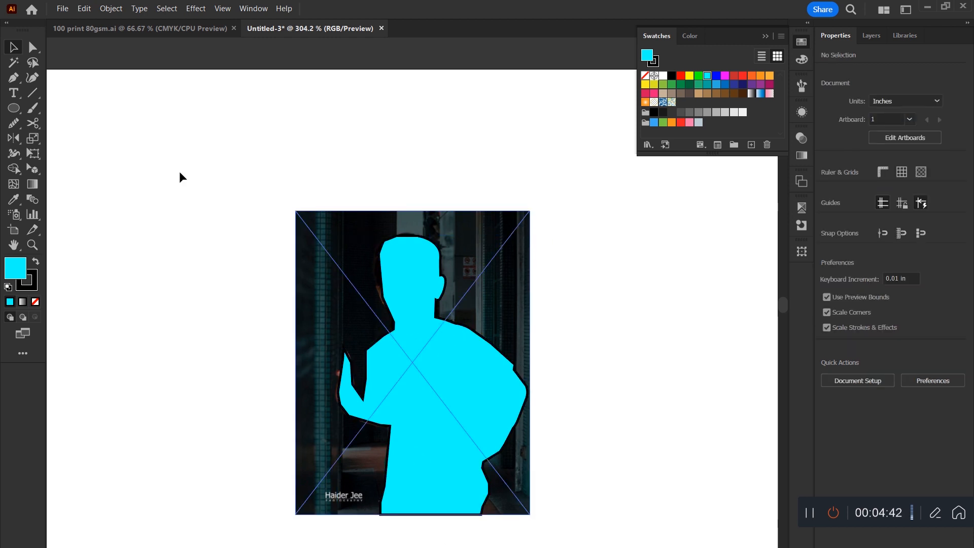
# Draw three wide, flat ellipses across the photo at the face, the chest and the lower shirt.
pyautogui.click(13, 108)
pyautogui.moveTo(514, 272); pyautogui.dragTo(268, 318)
pyautogui.moveTo(574, 357); pyautogui.dragTo(375, 400)
pyautogui.moveTo(558, 459); pyautogui.dragTo(213, 491)
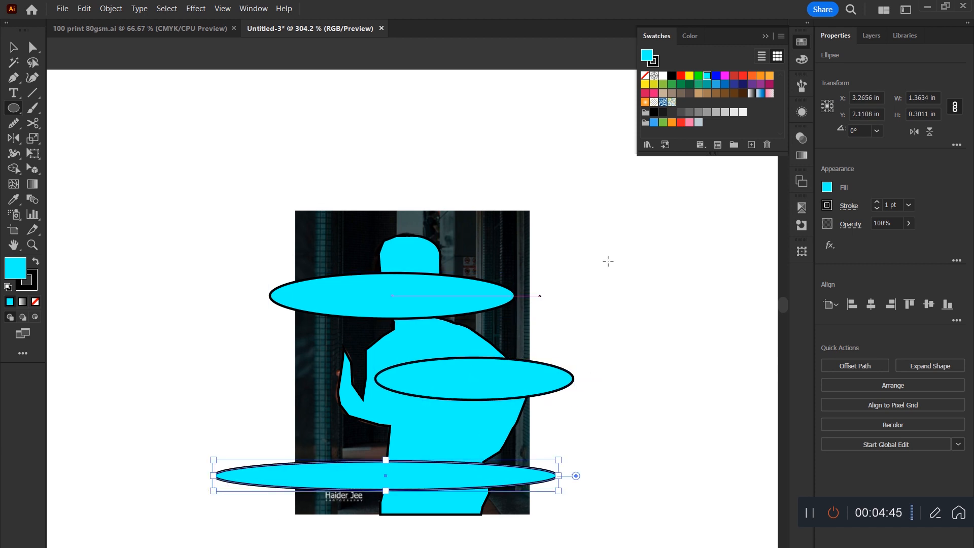
# Fill the lowest ellipse with magenta, the middle one with green and the uppermost one with yellow.
pyautogui.click(726, 76)
pyautogui.click(14, 47)
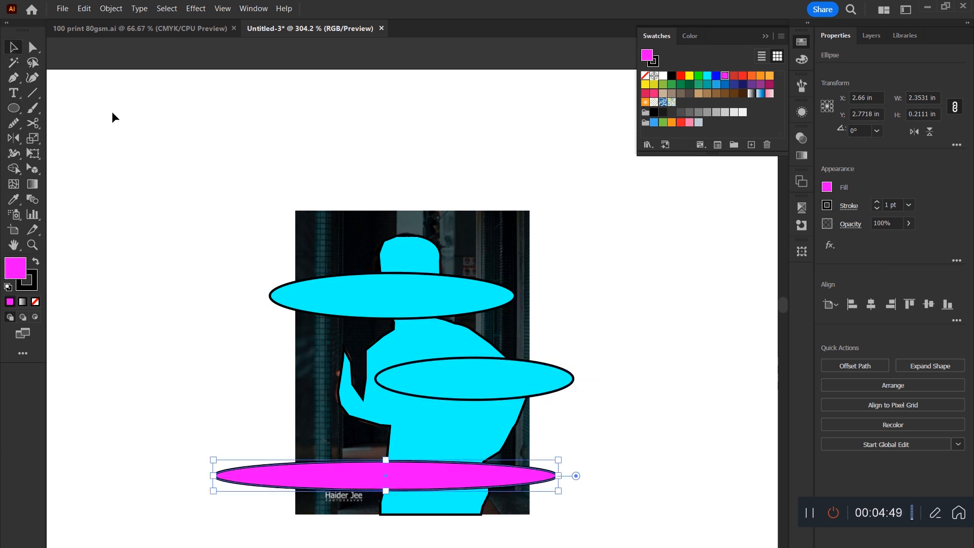
pyautogui.click(475, 368)
pyautogui.click(699, 76)
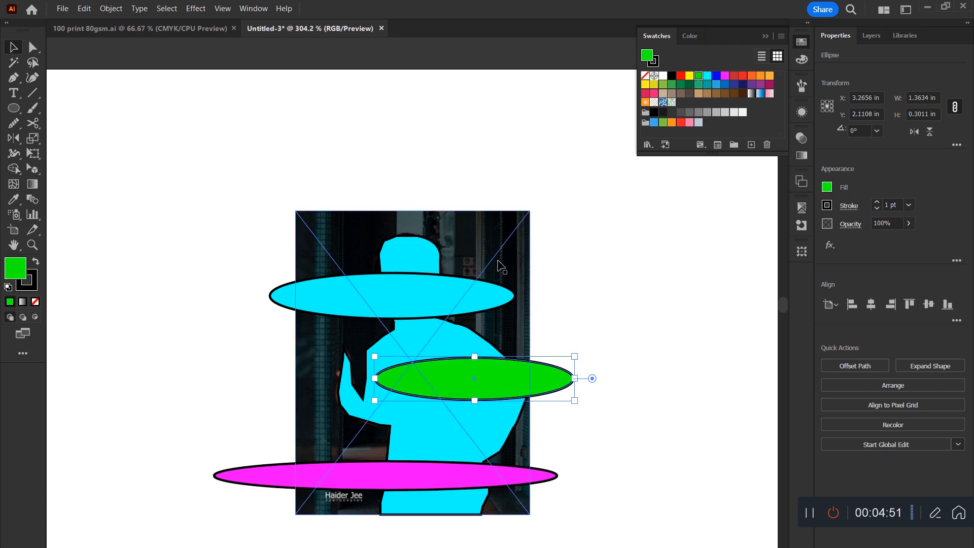
pyautogui.click(478, 287)
pyautogui.click(688, 77)
pyautogui.click(583, 218)
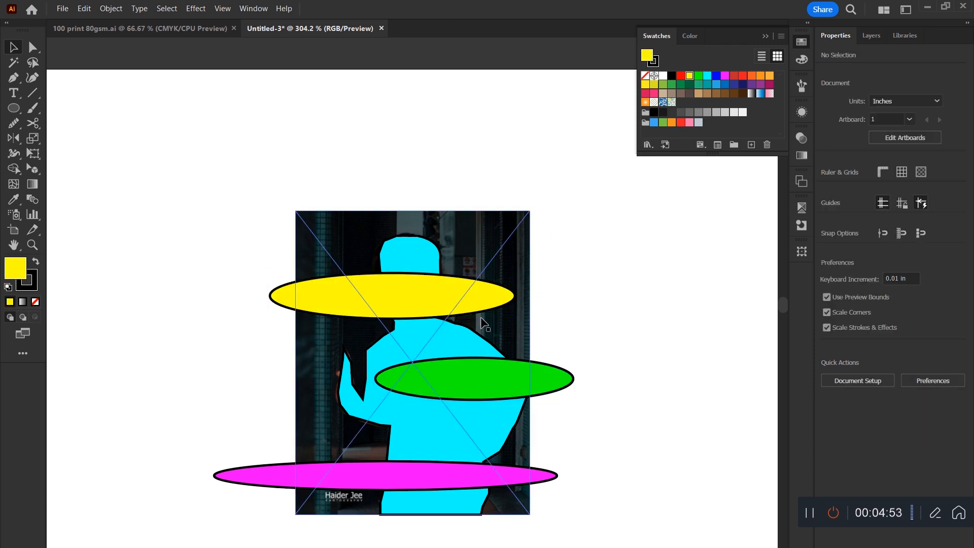
# Try a clipping mask on the photo, silhouette and ellipses with the magenta ellipse on top, then undo it and deselect.
pyautogui.moveTo(592, 196); pyautogui.dragTo(383, 515)
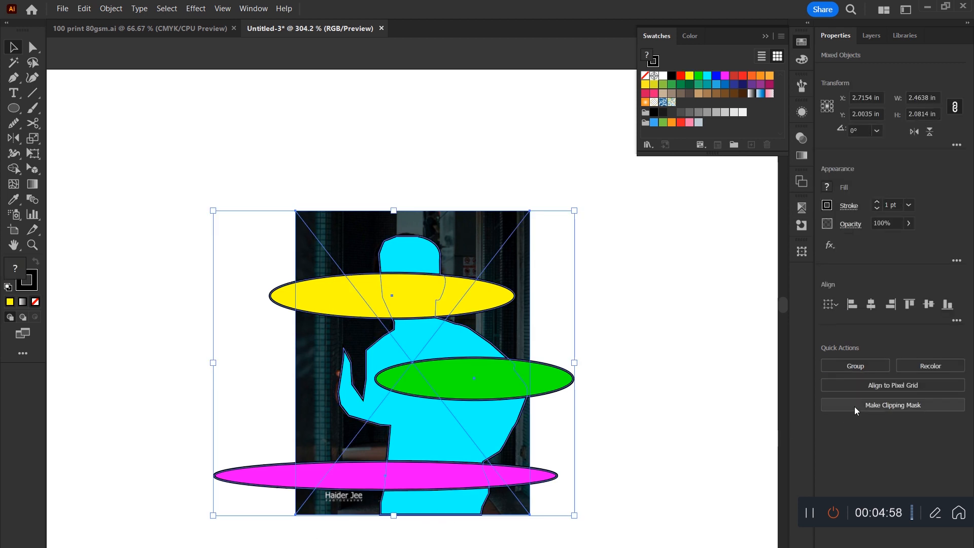
pyautogui.click(887, 405)
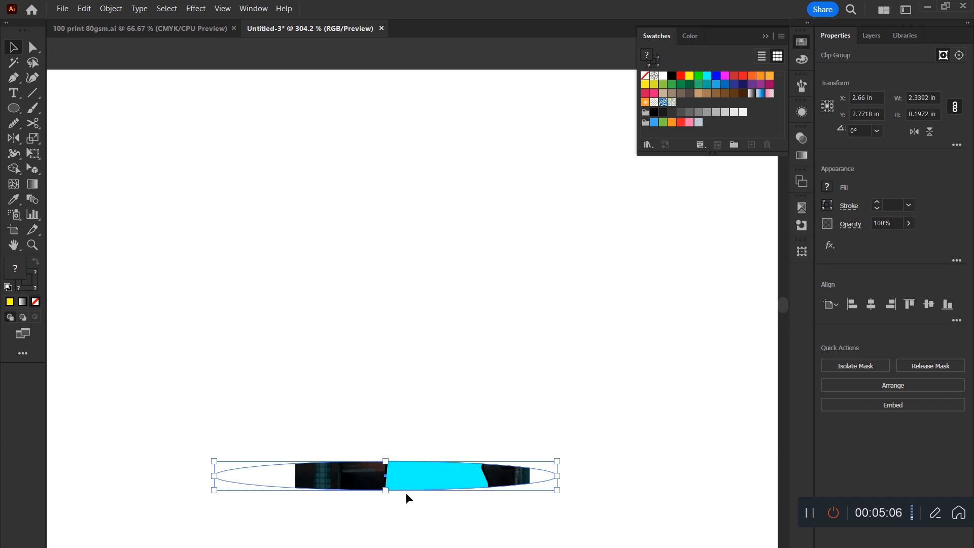
pyautogui.press('a')
pyautogui.hotkey('ctrl', 'z')
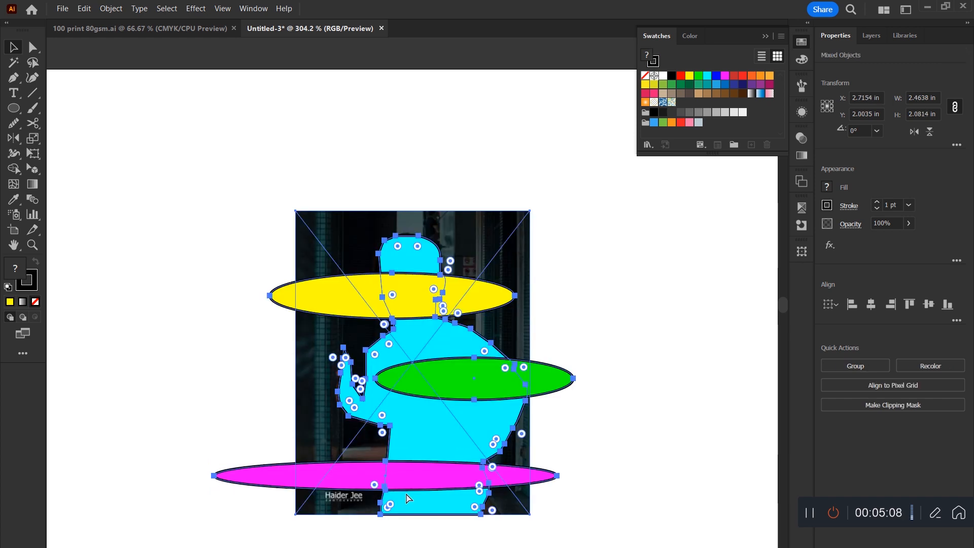
pyautogui.click(615, 329)
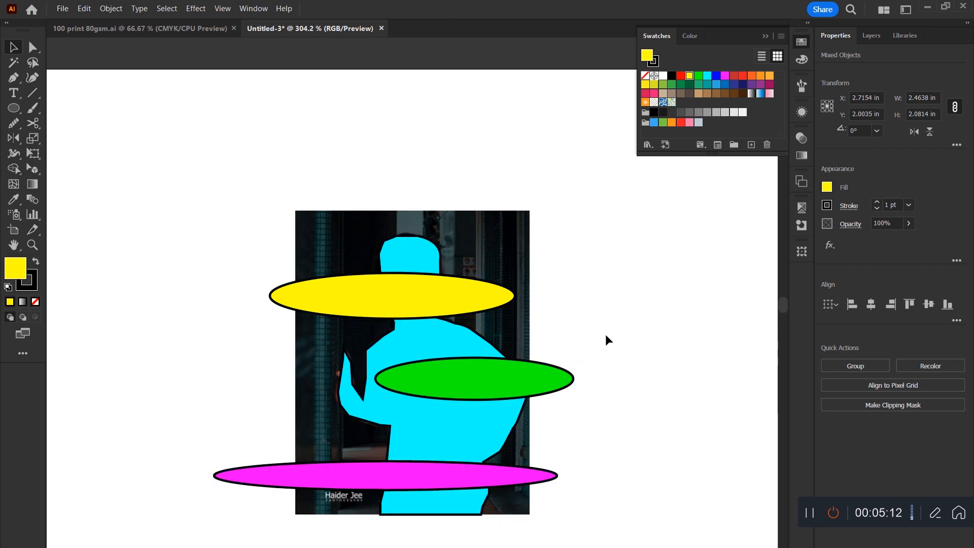
# Bring the cyan silhouette to the front of the photo and ellipses, undoing a test move of it.
pyautogui.click(434, 348)
pyautogui.rightClick(434, 350)
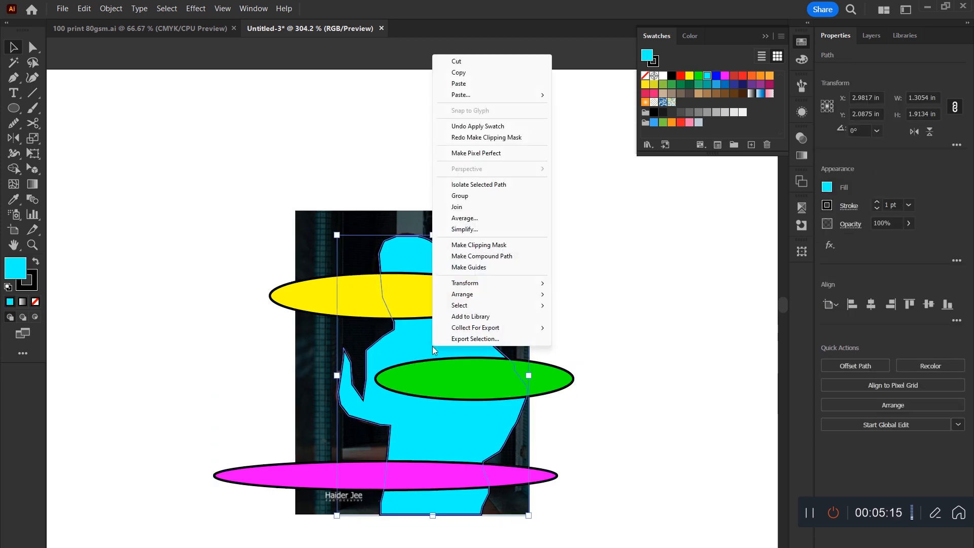
pyautogui.moveTo(489, 283)
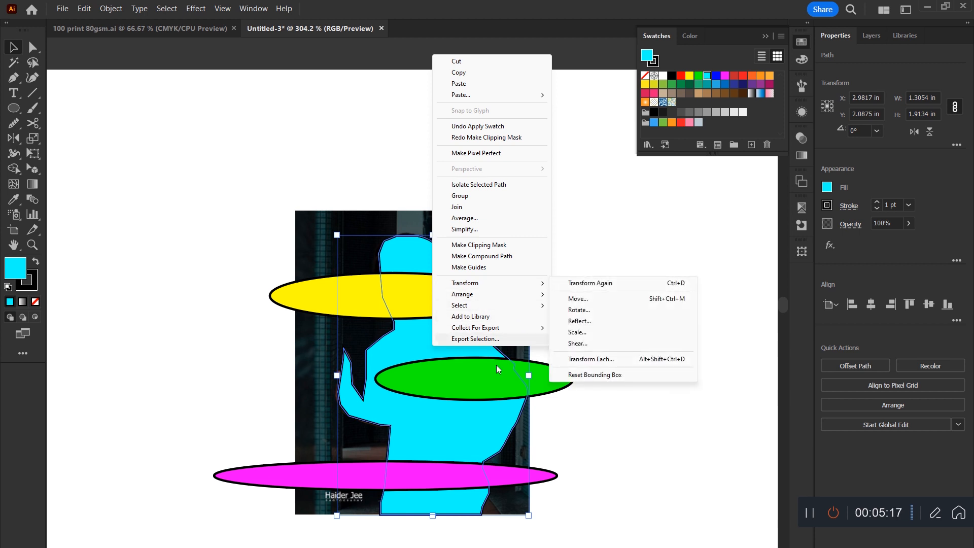
pyautogui.click(608, 432)
pyautogui.click(424, 347)
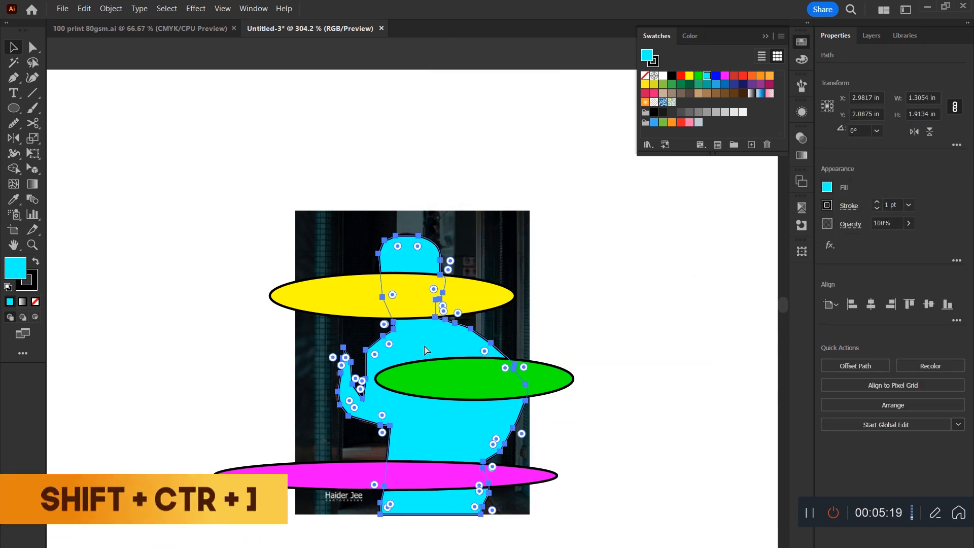
pyautogui.hotkey('ctrl', 'shift', ']')
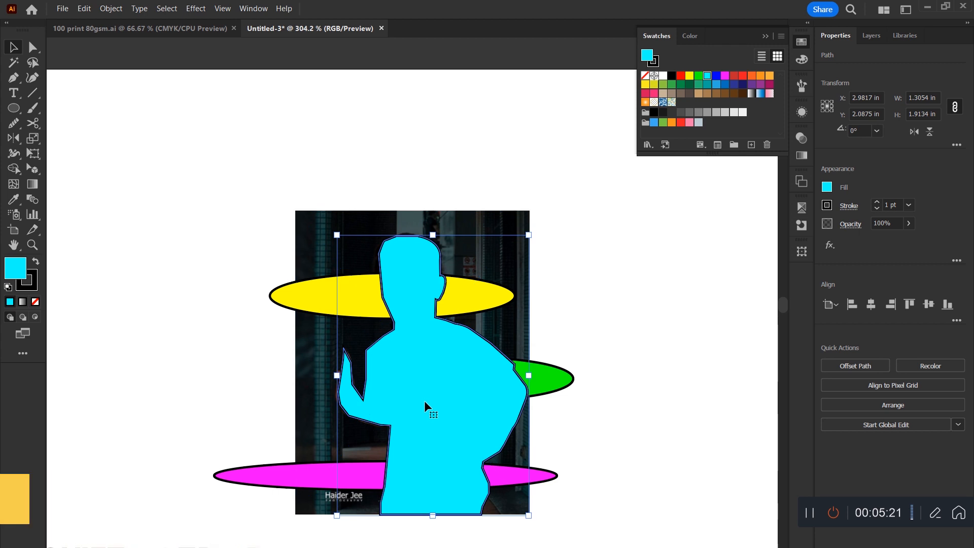
pyautogui.moveTo(443, 358); pyautogui.dragTo(561, 318)
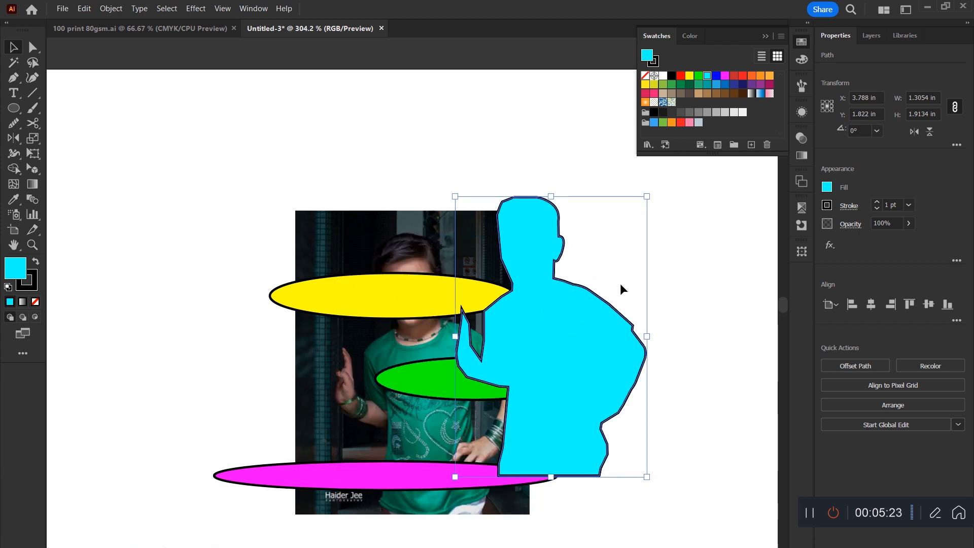
pyautogui.hotkey('ctrl', 'z')
# Clip the photo and the three ellipses to the cyan silhouette with a clipping mask and move the resulting cutout.
pyautogui.moveTo(629, 189); pyautogui.dragTo(273, 510)
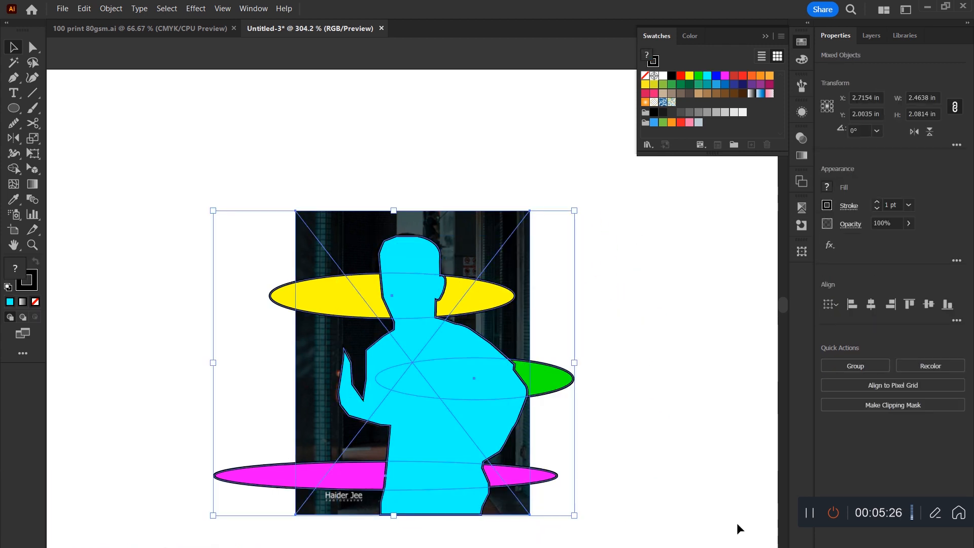
pyautogui.click(890, 403)
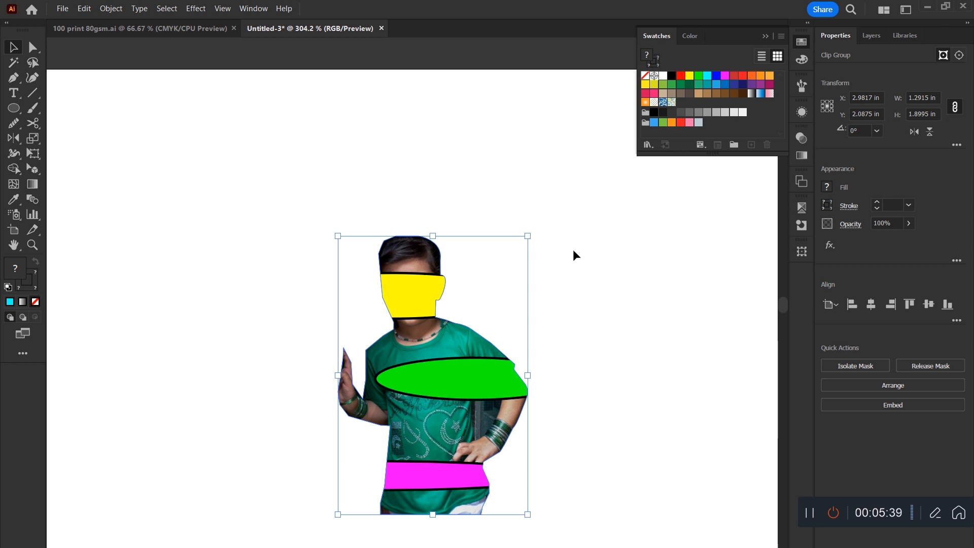
pyautogui.moveTo(478, 387); pyautogui.dragTo(562, 327)
# Isolate the clip group and shift its green, yellow and magenta ellipses, moving the yellow one completely off the face.
pyautogui.doubleClick(461, 326)
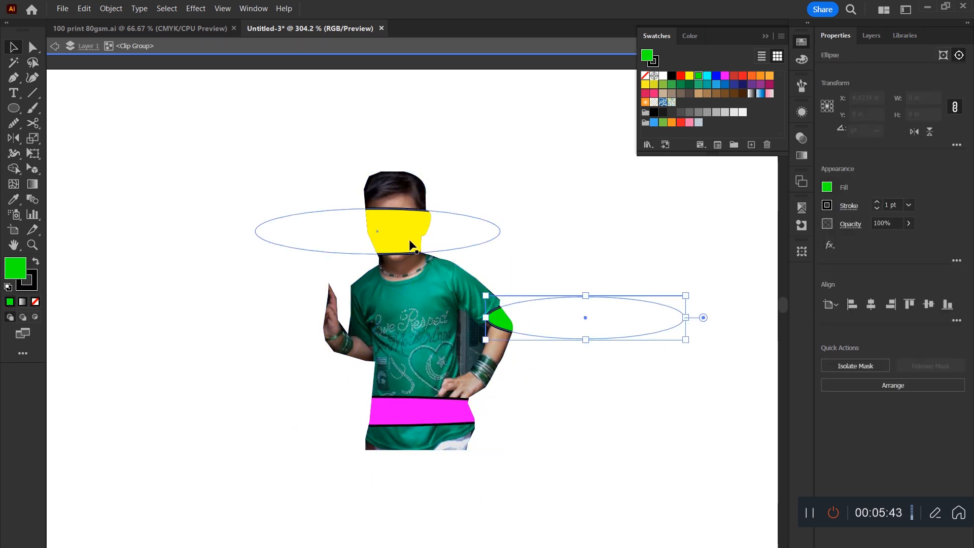
pyautogui.moveTo(414, 247); pyautogui.dragTo(296, 202)
pyautogui.moveTo(401, 417); pyautogui.dragTo(426, 398)
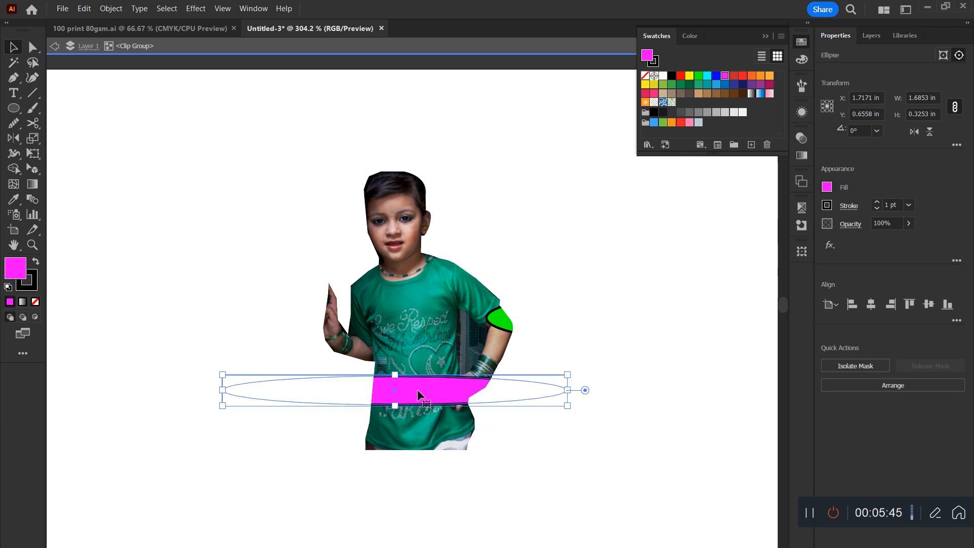
# Reshape the magenta ellipse inside the clip group with Direct Selection by moving its anchor points to make it taller.
pyautogui.press('a')
pyautogui.moveTo(397, 407)
pyautogui.mouseDown()
pyautogui.moveTo(395, 472)
pyautogui.moveTo(392, 394)
pyautogui.mouseUp()
pyautogui.click(392, 440)
pyautogui.press('v')
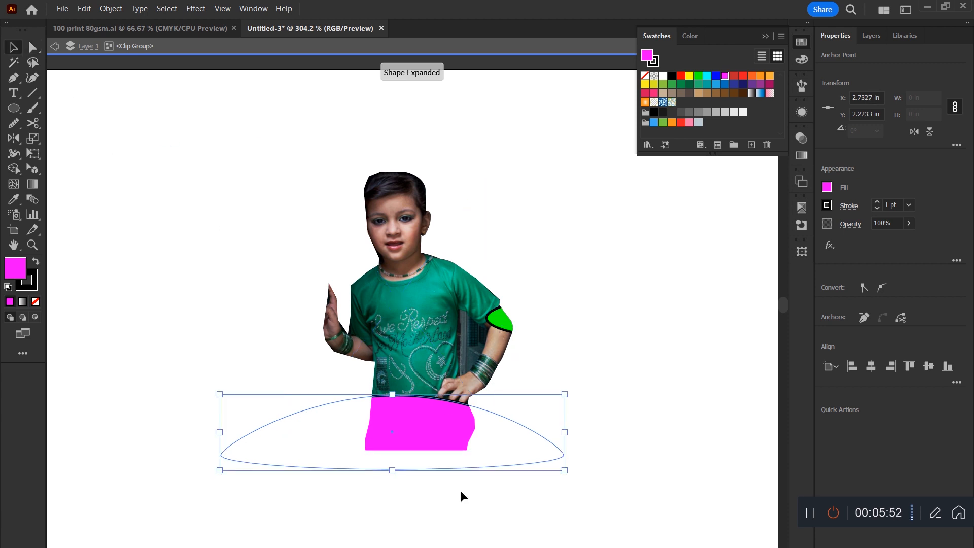
# Move the magenta shape off the shirt, remove the green ellipse from the arm and leave isolation mode.
pyautogui.moveTo(426, 424); pyautogui.dragTo(434, 499)
pyautogui.moveTo(504, 321); pyautogui.dragTo(564, 321)
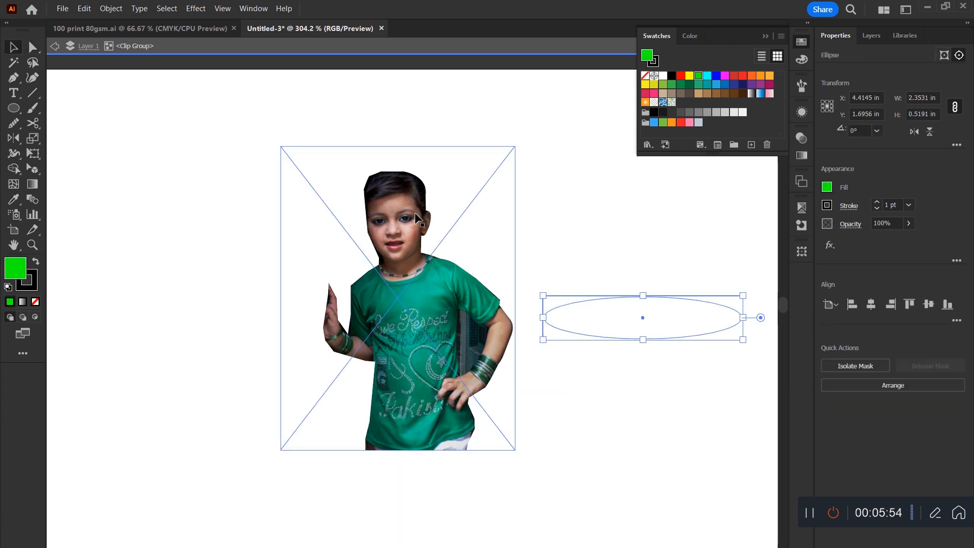
pyautogui.press('Delete')
pyautogui.doubleClick(580, 227)
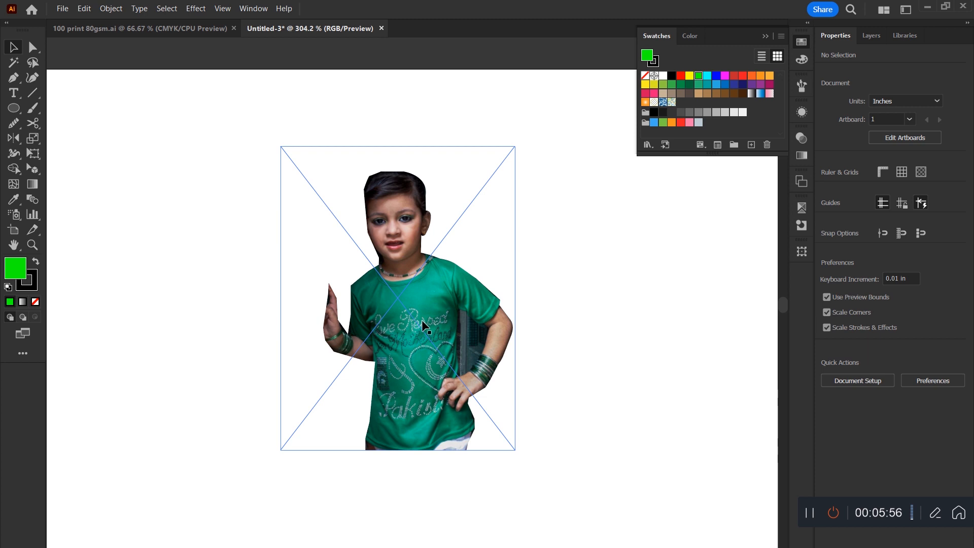
# Delete the clipped cutout of the child from the artboard.
pyautogui.moveTo(422, 320); pyautogui.dragTo(504, 358)
pyautogui.press('Delete')
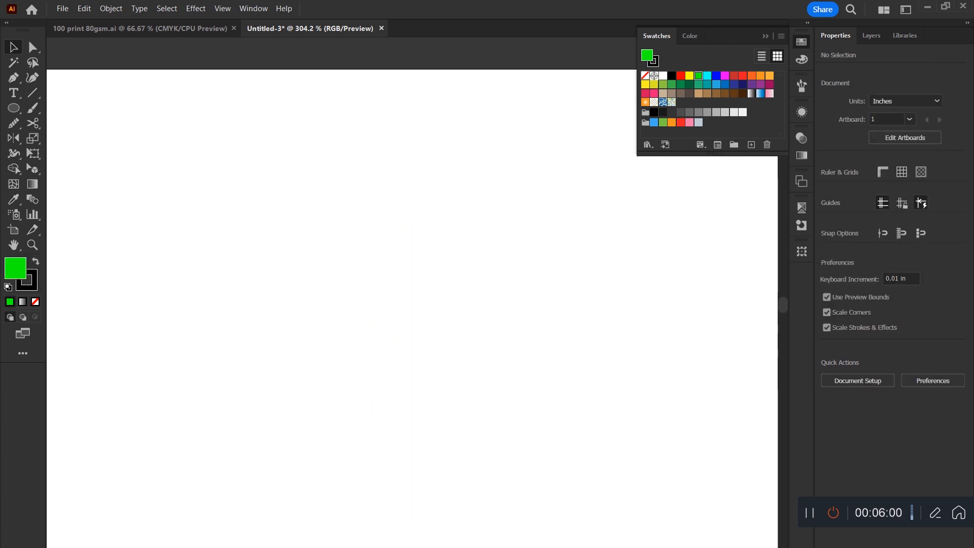
# Copy the food plate image from the foodguideplatev2.jpg page in Chrome and paste it into the Illustrator document.
pyautogui.hotkey('alt', 'Tab')
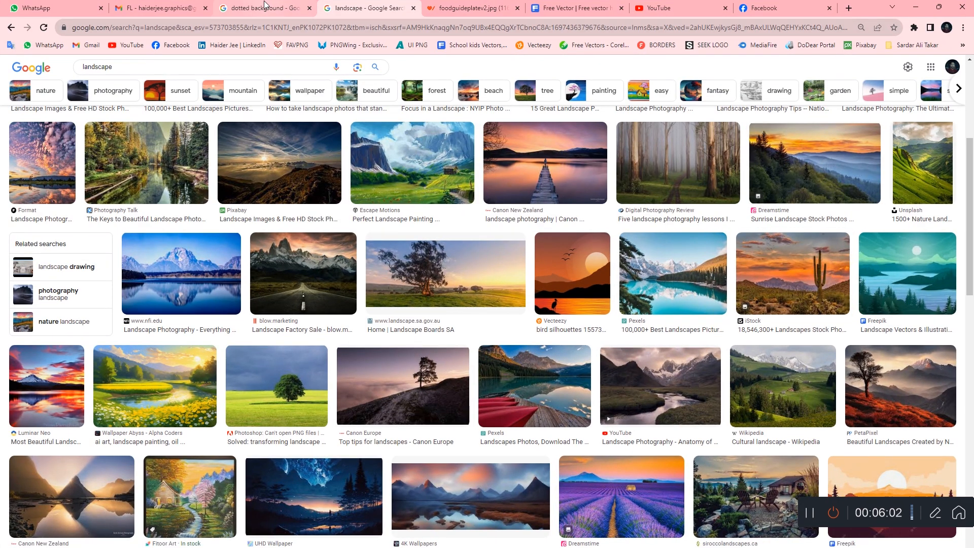
pyautogui.click(264, 6)
pyautogui.click(487, 7)
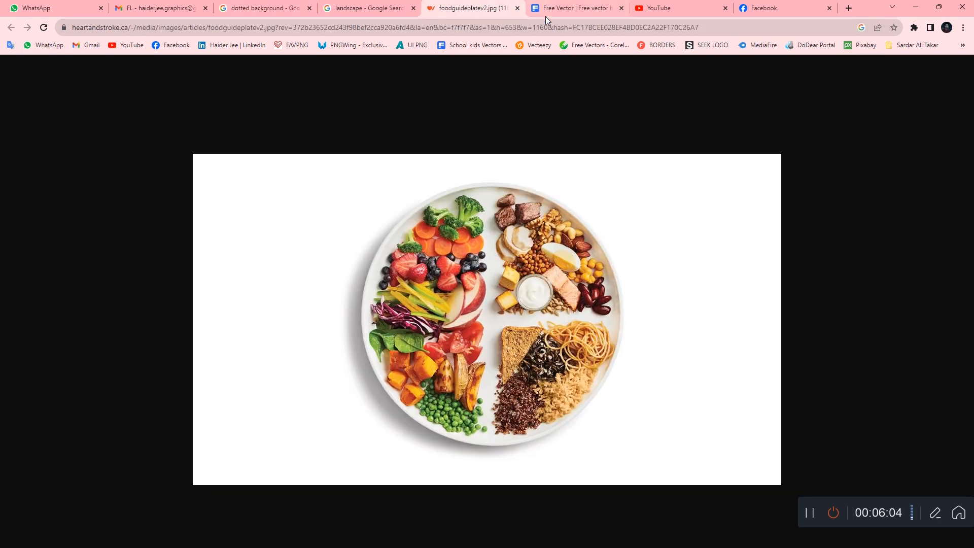
pyautogui.rightClick(487, 240)
pyautogui.click(525, 274)
pyautogui.hotkey('alt', 'Tab')
pyautogui.hotkey('ctrl', 'v')
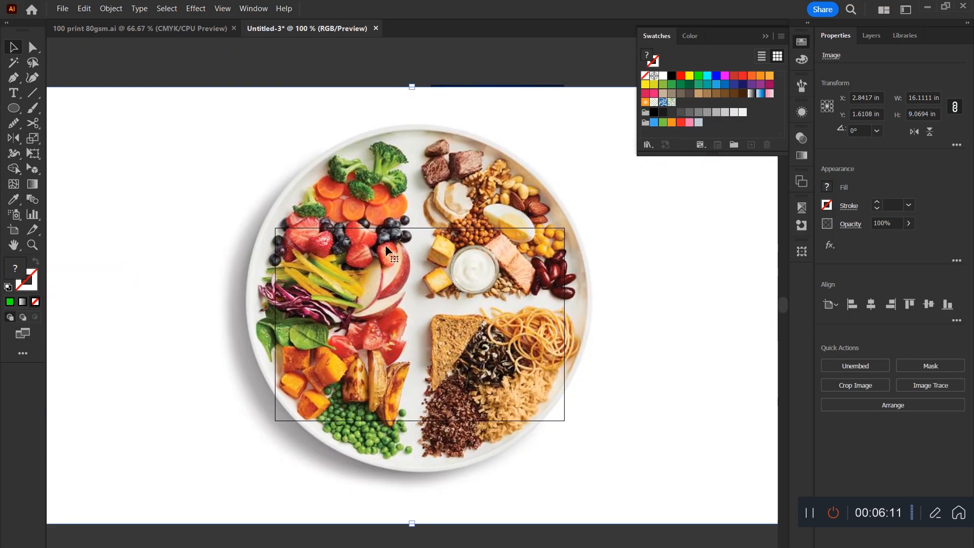
# Scale the pasted plate image down to about 3.84 × 2.16 in and place it below the artboard.
pyautogui.moveTo(412, 89); pyautogui.dragTo(540, 373)
pyautogui.press('z')
pyautogui.moveTo(539, 373); pyautogui.dragTo(451, 183)
pyautogui.press('v')
pyautogui.moveTo(481, 267); pyautogui.dragTo(404, 468)
pyautogui.hotkey('ctrl', '-')
pyautogui.hotkey('ctrl', '-')
pyautogui.hotkey('ctrl', '-')
pyautogui.press('z')
pyautogui.moveTo(376, 437); pyautogui.dragTo(379, 285)
pyautogui.moveTo(403, 350); pyautogui.dragTo(512, 190)
# Draw a green ellipse over the food plate and fit it to the plate's rim at about 1.74 × 1.71 in.
pyautogui.press('l')
pyautogui.moveTo(296, 165)
pyautogui.mouseDown()
pyautogui.moveTo(615, 469)
pyautogui.moveTo(596, 446)
pyautogui.mouseUp()
pyautogui.press('v')
pyautogui.moveTo(457, 166); pyautogui.dragTo(454, 141)
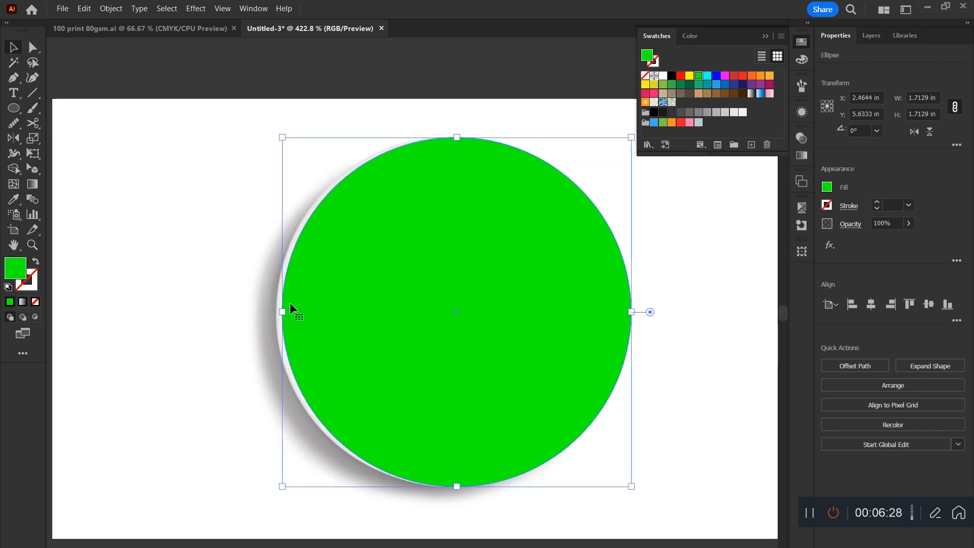
pyautogui.moveTo(282, 312); pyautogui.dragTo(278, 313)
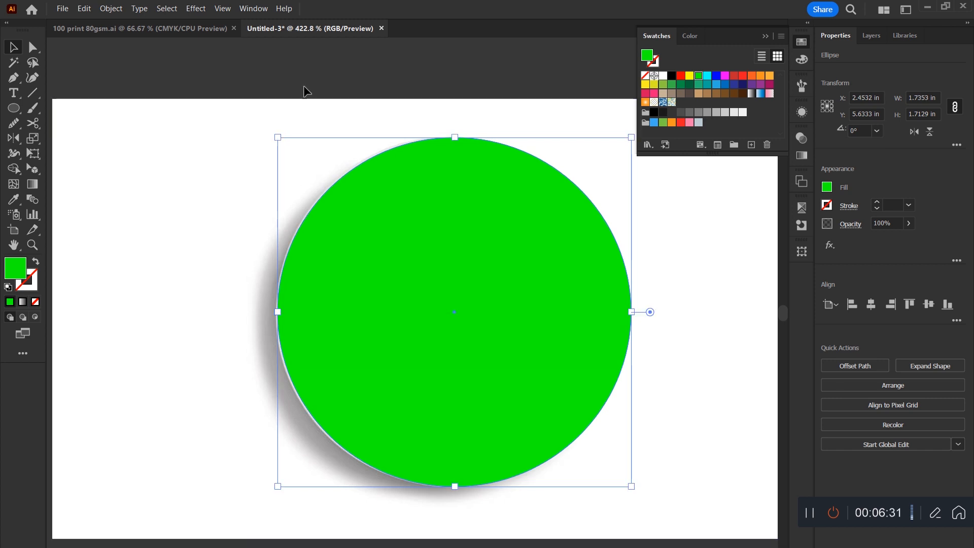
# Clip the plate image to the green ellipse with a clipping mask and deselect it.
pyautogui.moveTo(305, 98); pyautogui.dragTo(572, 402)
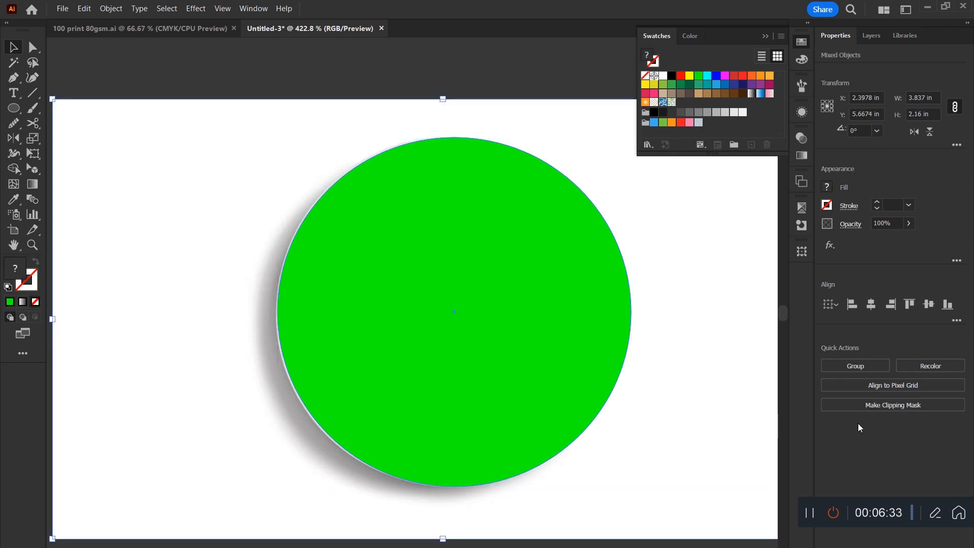
pyautogui.click(896, 408)
pyautogui.click(700, 319)
pyautogui.hotkey('ctrl', '-')
pyautogui.hotkey('ctrl', '-')
pyautogui.hotkey('ctrl', '-')
pyautogui.hotkey('ctrl', '-')
pyautogui.hotkey('ctrl', '-')
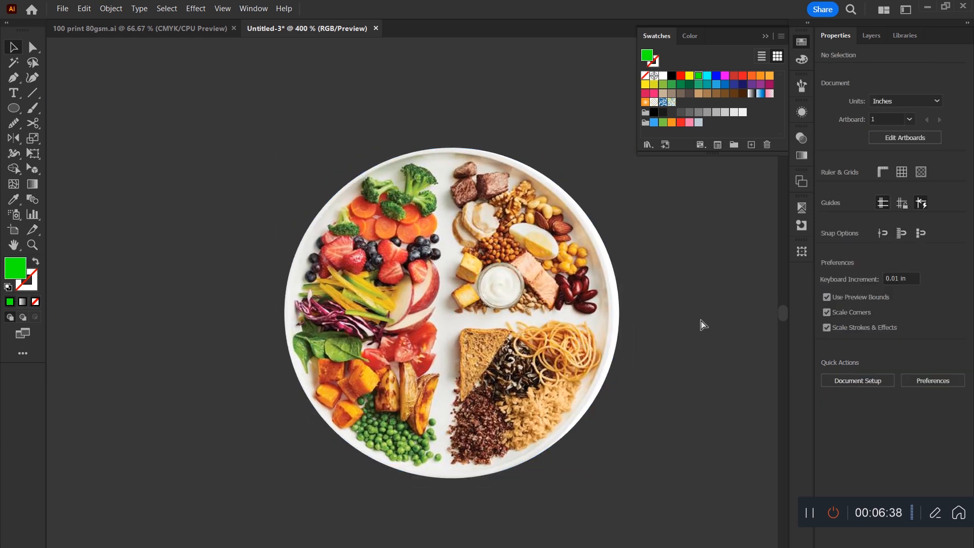
# Move the clipped food plate onto the left part of the artboard and fit the artboard in view.
pyautogui.moveTo(492, 374); pyautogui.dragTo(528, 446)
pyautogui.moveTo(454, 362); pyautogui.dragTo(398, 201)
pyautogui.hotkey('ctrl', '0')
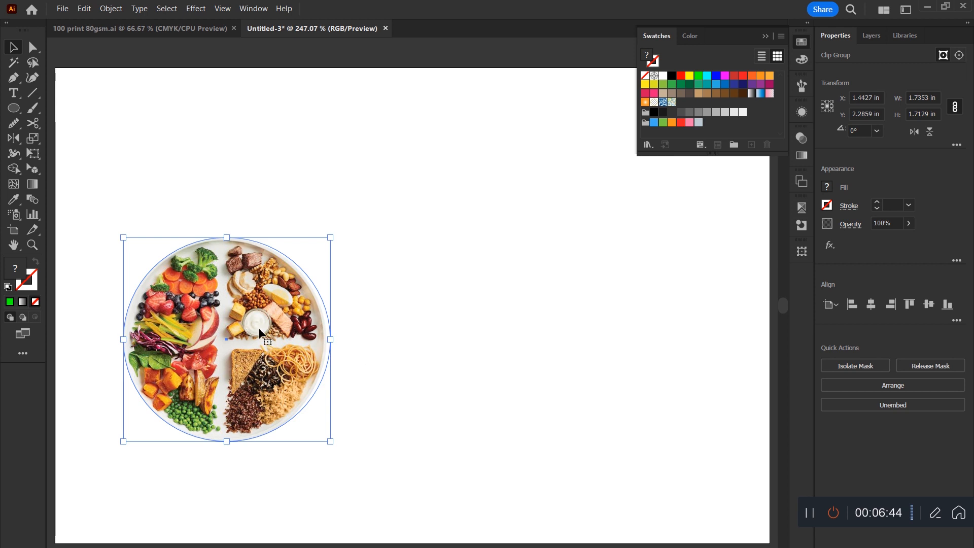
# Delete the clipped food plate from the artboard and collapse the swatches.
pyautogui.moveTo(278, 366); pyautogui.dragTo(480, 359)
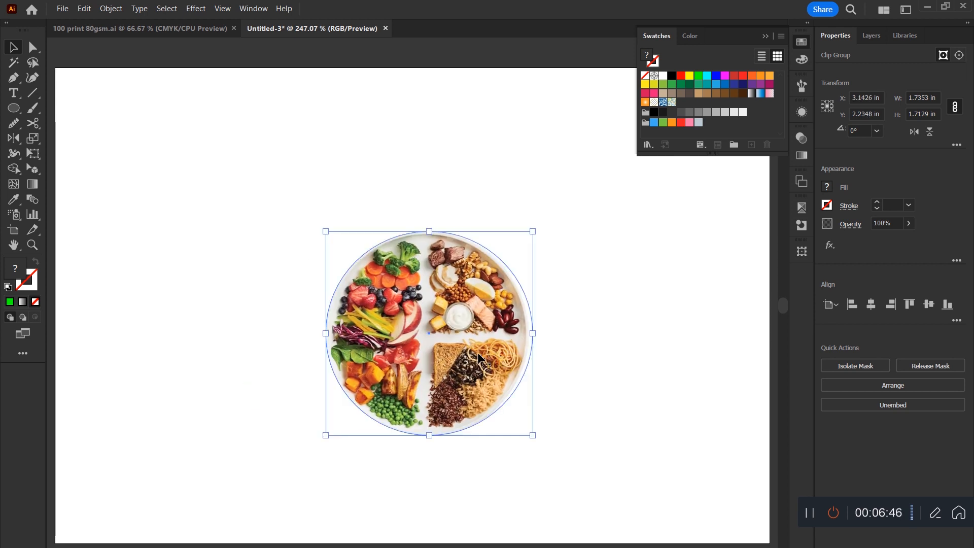
pyautogui.press('Delete')
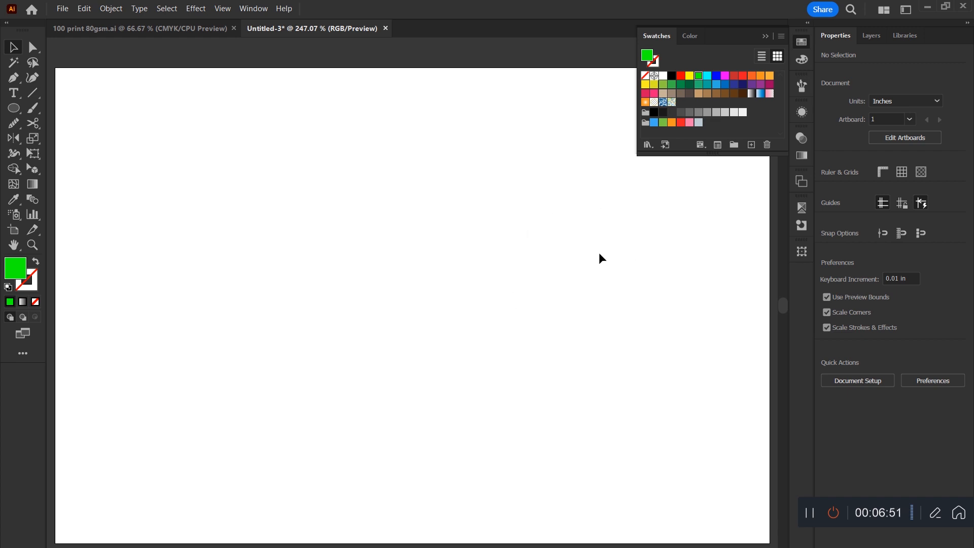
pyautogui.click(765, 36)
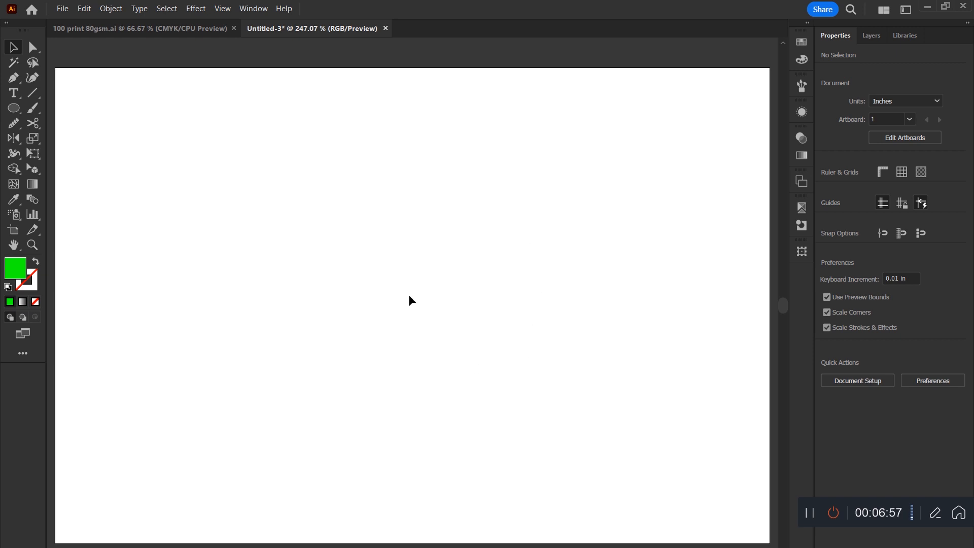
# Move the night city photo from above the artboard onto the artboard.
pyautogui.scroll(-2, 410, 297)
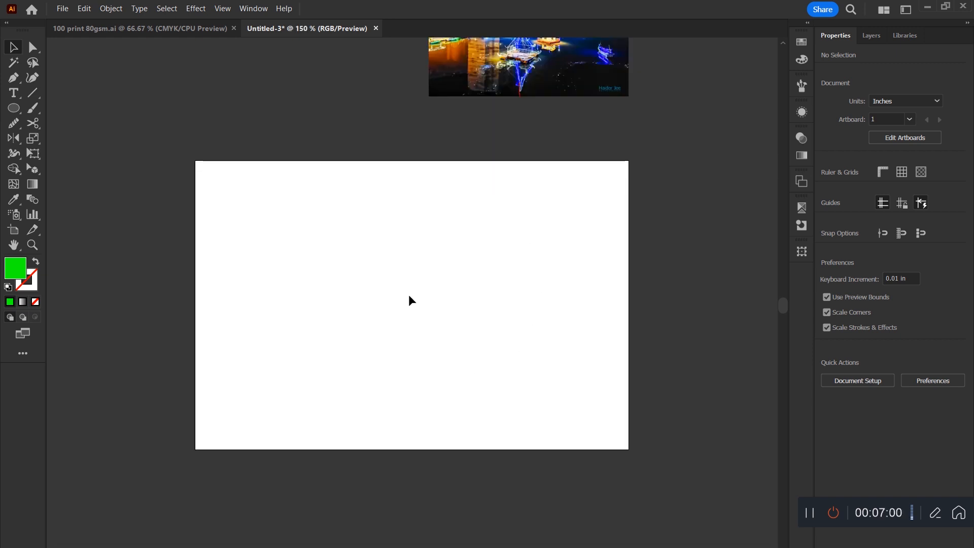
pyautogui.moveTo(525, 96); pyautogui.dragTo(363, 425)
pyautogui.hotkey('ctrl', 'space')
pyautogui.moveTo(435, 375); pyautogui.dragTo(449, 432)
pyautogui.moveTo(449, 432); pyautogui.dragTo(485, 350)
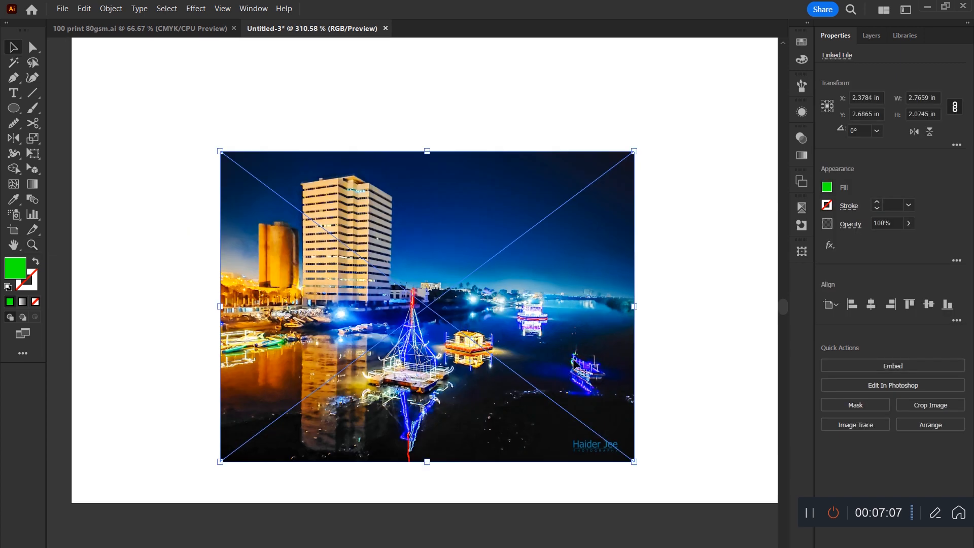
# Scale the city photo to about 1.52 × 1.14 in and arrange three copies, two side by side and one centred beneath them.
pyautogui.moveTo(636, 308); pyautogui.dragTo(448, 306)
pyautogui.moveTo(285, 309); pyautogui.dragTo(432, 359)
pyautogui.click(568, 315)
pyautogui.moveTo(511, 230); pyautogui.dragTo(501, 297)
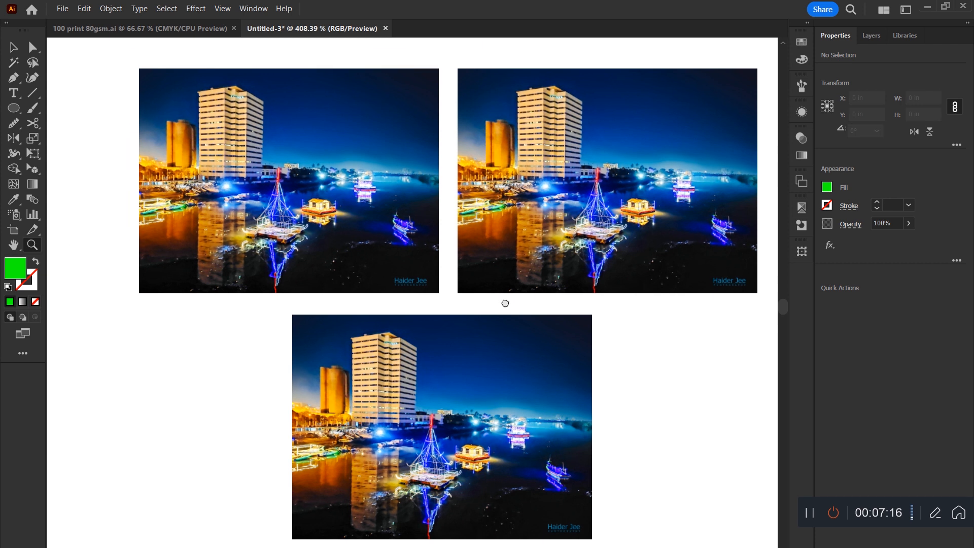
pyautogui.press('v')
pyautogui.click(508, 367)
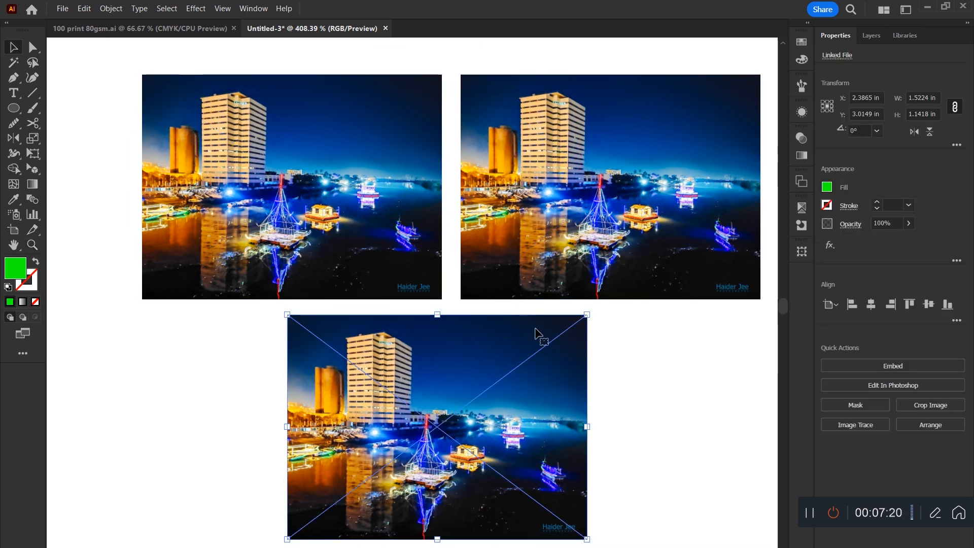
pyautogui.moveTo(498, 361); pyautogui.dragTo(502, 360)
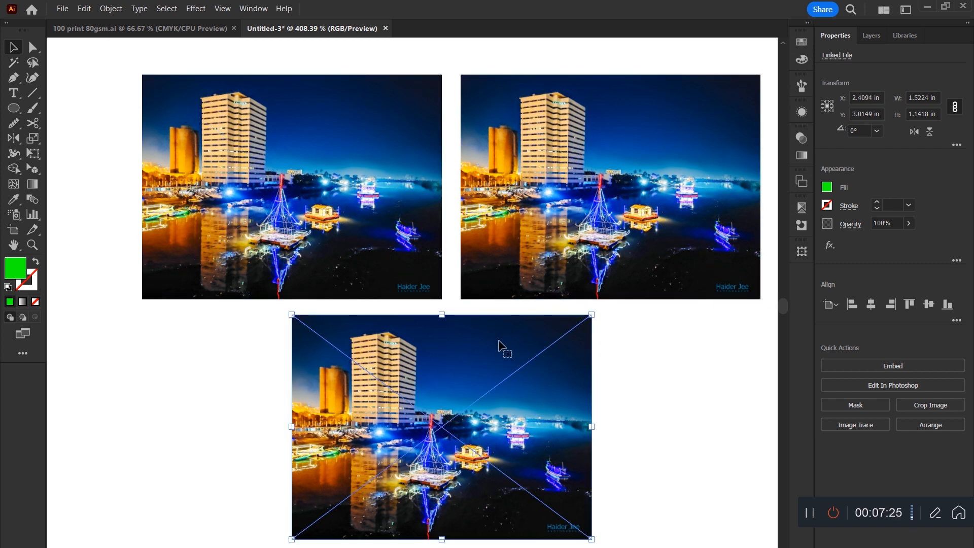
pyautogui.click(111, 229)
# Trace the tall tower in the lower photo with the Pen tool as a closed shape of about 0.33 × 0.51 in.
pyautogui.press('z')
pyautogui.moveTo(342, 330); pyautogui.dragTo(471, 428)
pyautogui.moveTo(471, 428); pyautogui.dragTo(433, 315)
pyautogui.press('p')
pyautogui.click(322, 418)
pyautogui.click(322, 236)
pyautogui.click(396, 219)
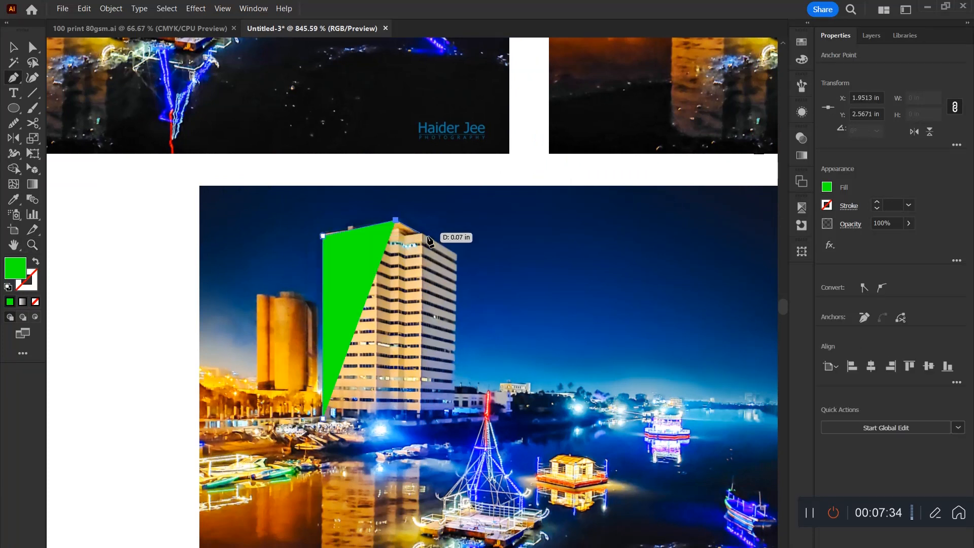
pyautogui.click(457, 253)
pyautogui.click(452, 424)
pyautogui.click(408, 426)
pyautogui.click(322, 418)
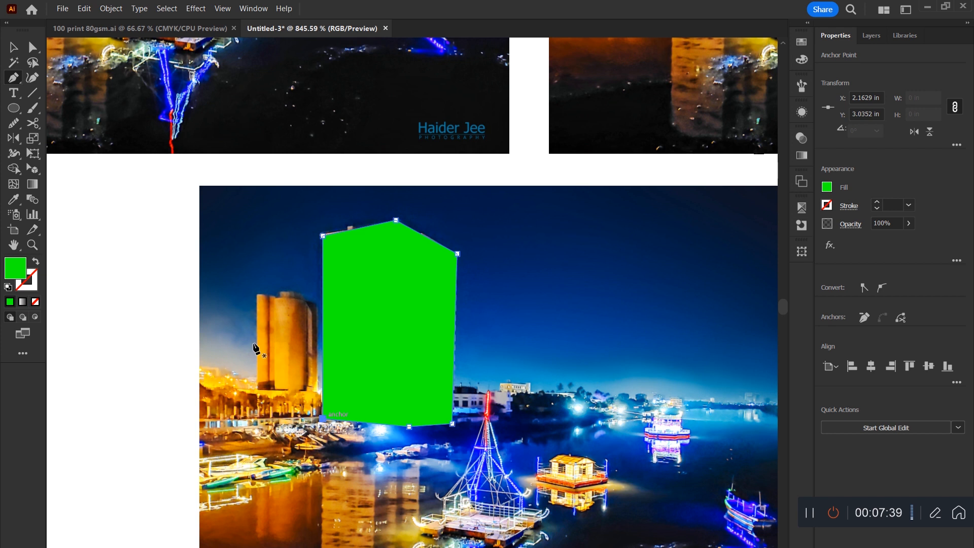
pyautogui.press('v')
pyautogui.click(127, 270)
# Fill the tower shape white and place a black-filled copy over the tower in the upper-left photo.
pyautogui.hotkey('ctrl', '-')
pyautogui.hotkey('ctrl', '-')
pyautogui.hotkey('ctrl', '-')
pyautogui.hotkey('ctrl', '-')
pyautogui.moveTo(170, 56); pyautogui.dragTo(661, 376)
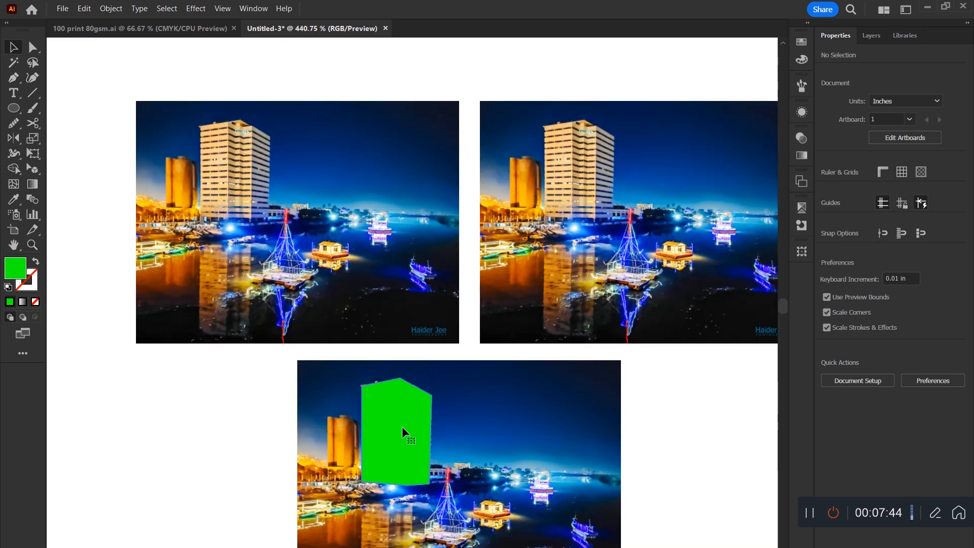
pyautogui.click(402, 426)
pyautogui.click(806, 41)
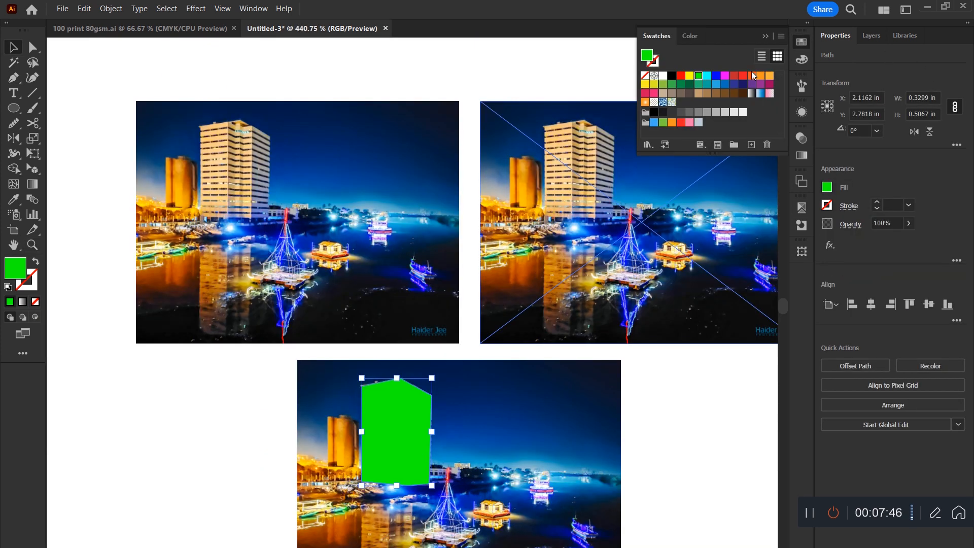
pyautogui.click(663, 76)
pyautogui.moveTo(392, 416); pyautogui.dragTo(229, 158)
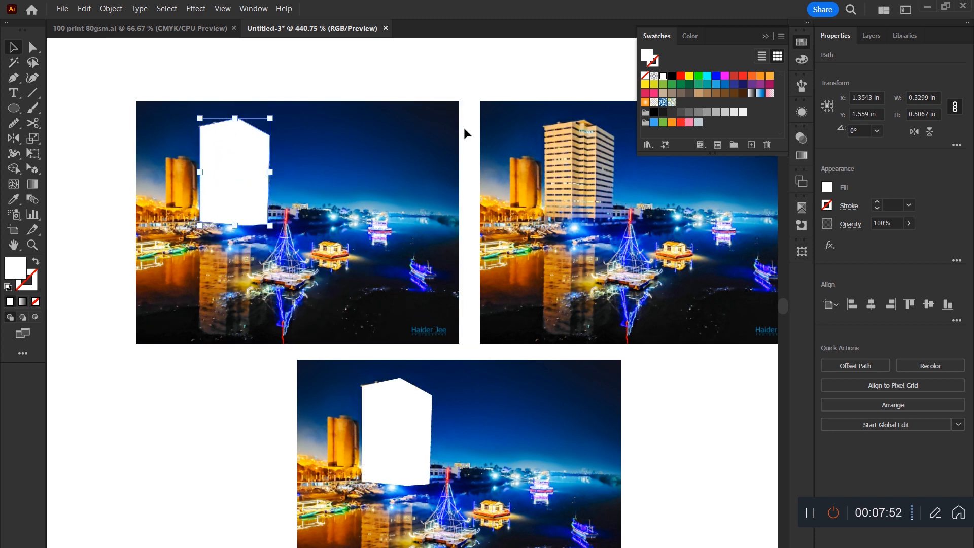
pyautogui.click(671, 77)
# Cover most of the upper-right photo with a rectangle of about 1.32 × 1.14 in filled with the white-to-black gradient.
pyautogui.click(640, 461)
pyautogui.moveTo(640, 461); pyautogui.dragTo(600, 485)
pyautogui.moveTo(354, 175); pyautogui.dragTo(635, 417)
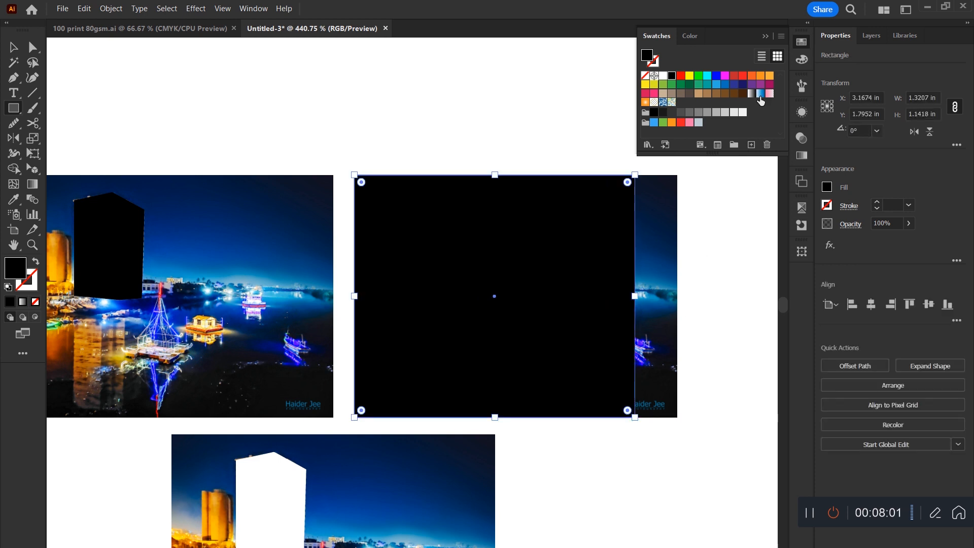
pyautogui.click(752, 94)
pyautogui.click(13, 47)
pyautogui.click(699, 464)
pyautogui.hotkey('ctrl', '-')
pyautogui.hotkey('ctrl', '-')
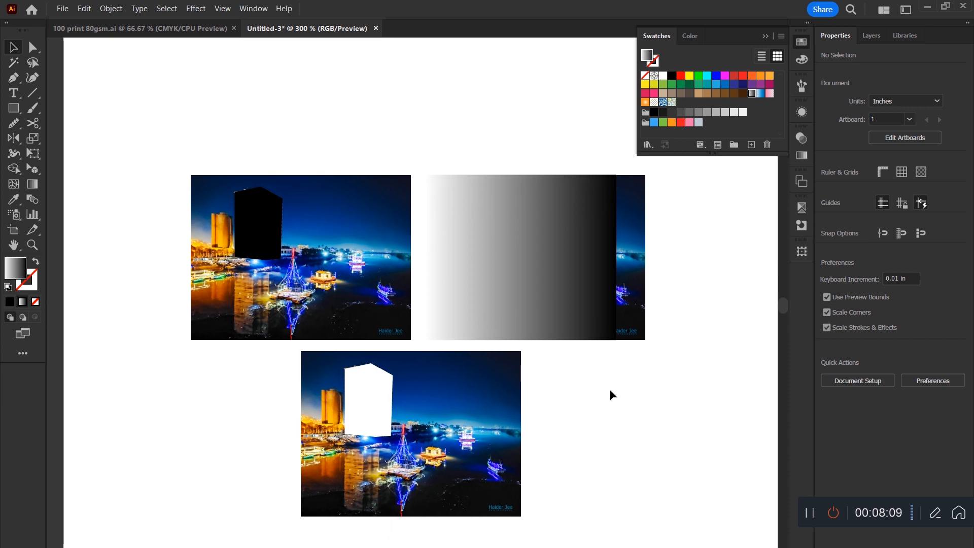
# Make an opacity mask from the white tower shape on the lower photo, with Invert Mask on and Clip off.
pyautogui.moveTo(614, 384); pyautogui.dragTo(202, 453)
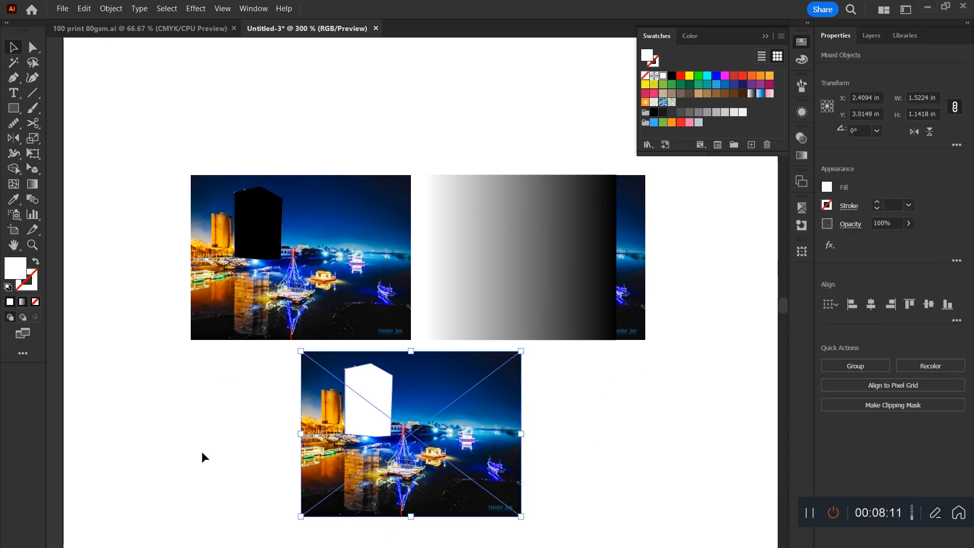
pyautogui.click(805, 138)
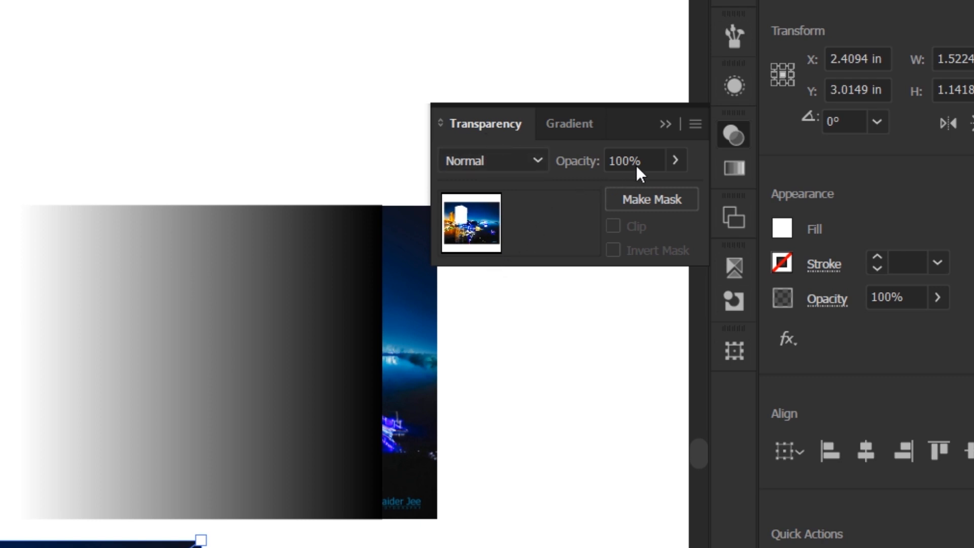
pyautogui.click(650, 160)
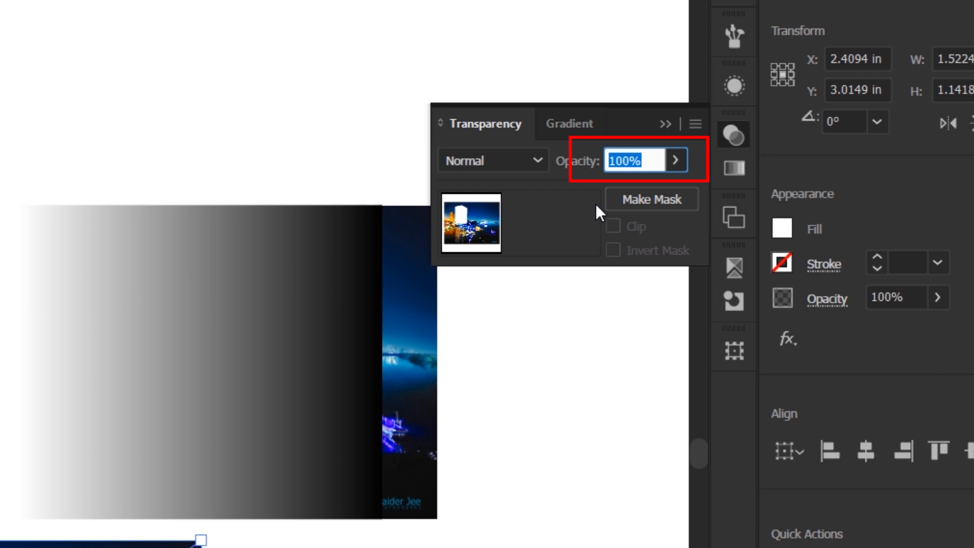
pyautogui.click(869, 294)
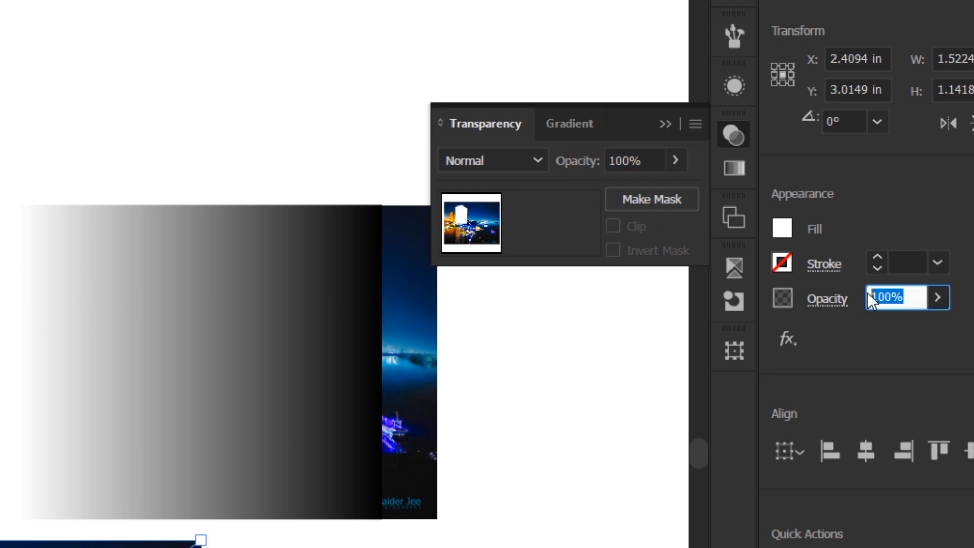
pyautogui.click(672, 163)
pyautogui.moveTo(671, 188)
pyautogui.mouseDown()
pyautogui.moveTo(629, 186)
pyautogui.moveTo(675, 185)
pyautogui.mouseUp()
pyautogui.click(630, 364)
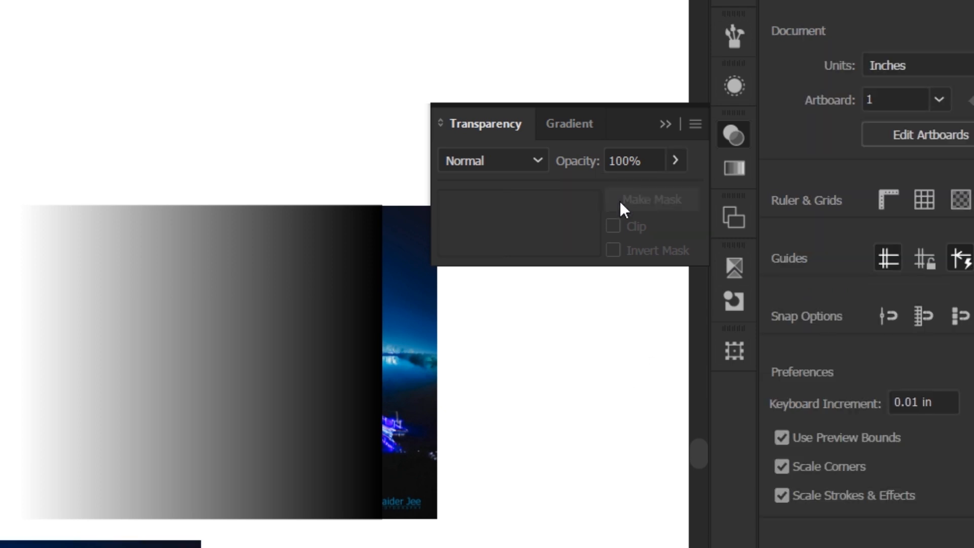
pyautogui.click(101, 545)
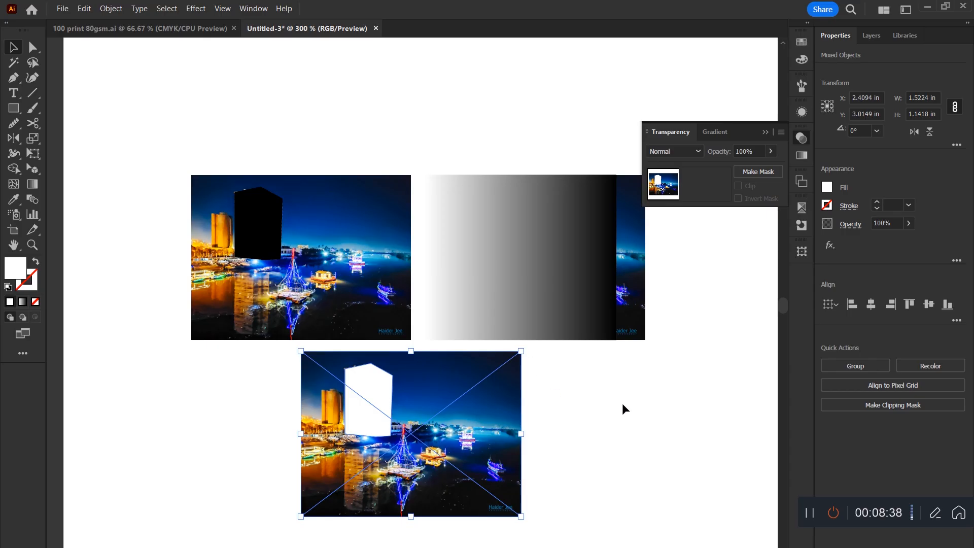
pyautogui.click(755, 173)
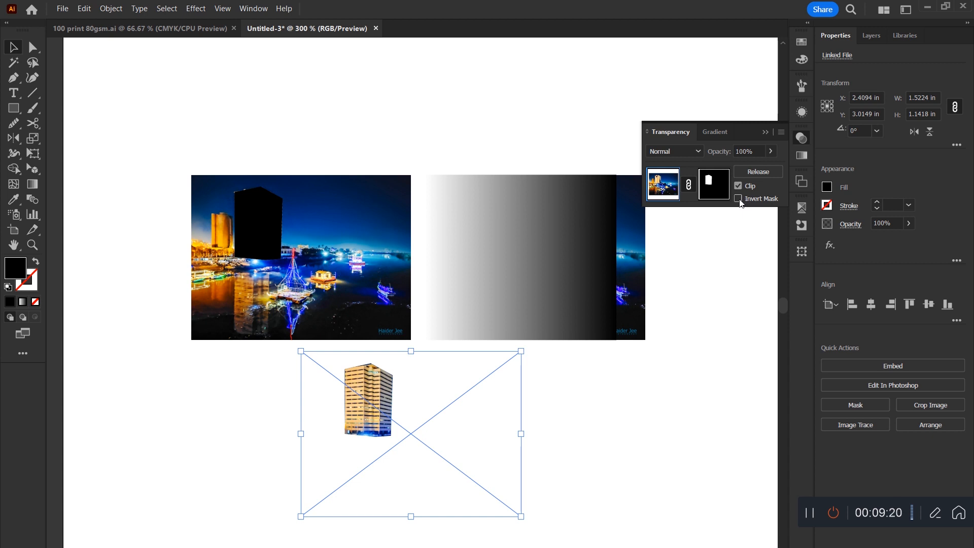
pyautogui.click(739, 199)
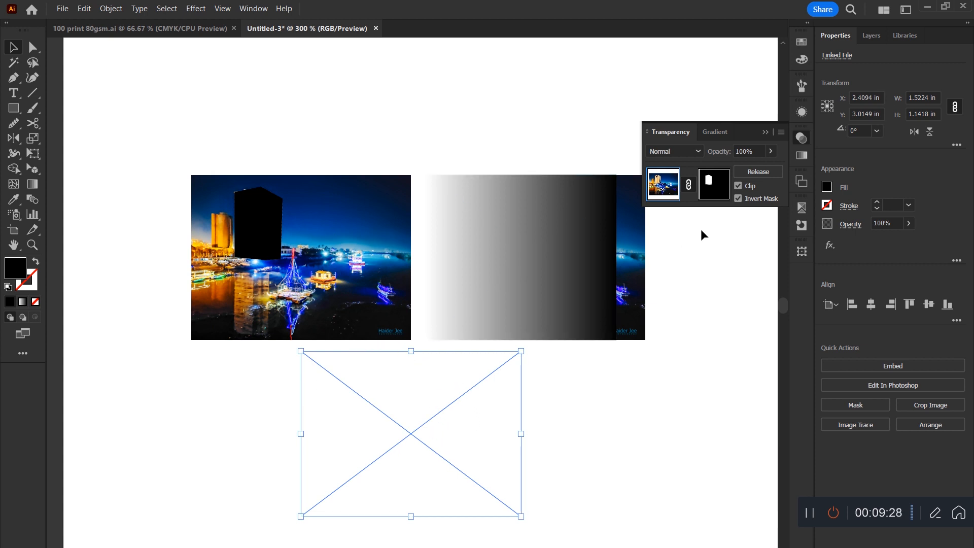
pyautogui.click(738, 186)
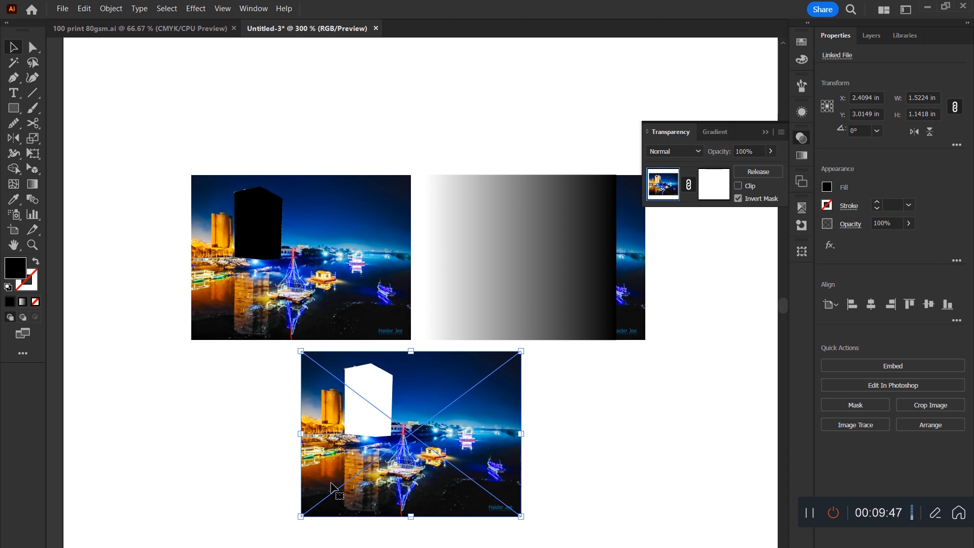
# Make an opacity mask from the black tower shape on the upper-left photo and invert the mask.
pyautogui.click(235, 265)
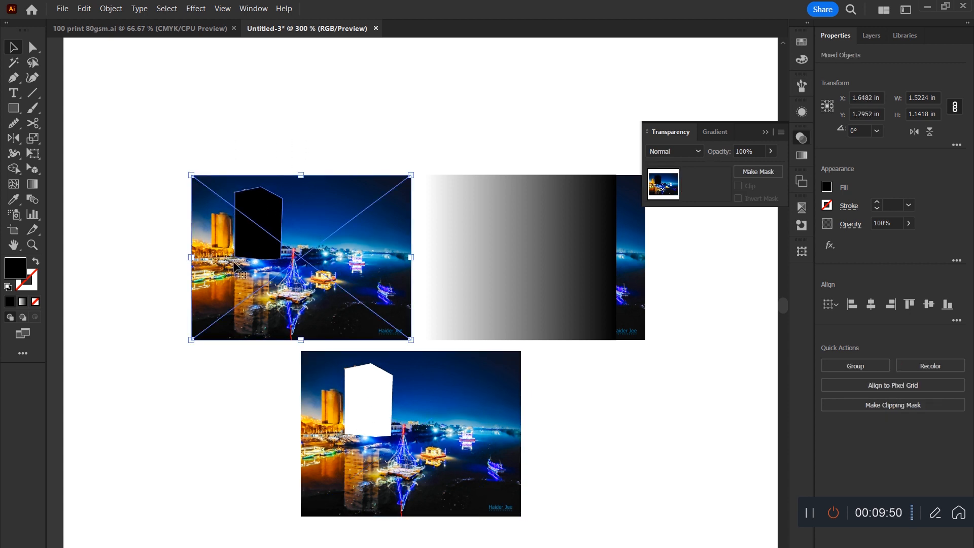
pyautogui.click(744, 173)
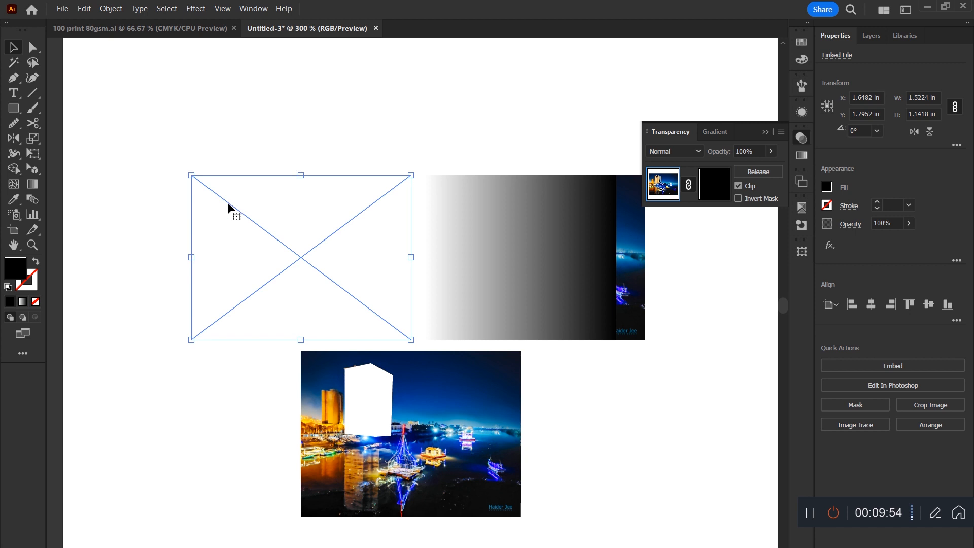
pyautogui.click(738, 199)
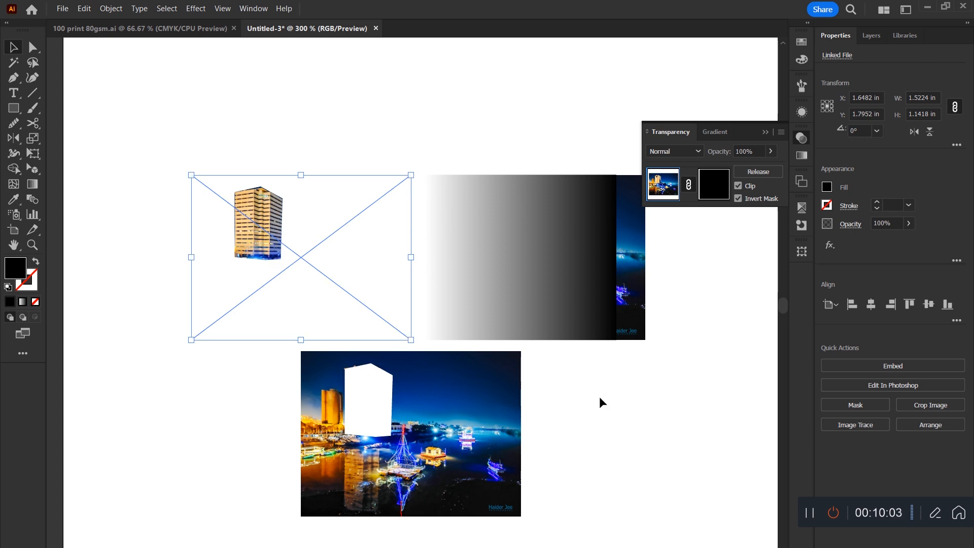
# Turn off Invert Mask and turn on Clip for the lower photo's opacity mask.
pyautogui.click(482, 426)
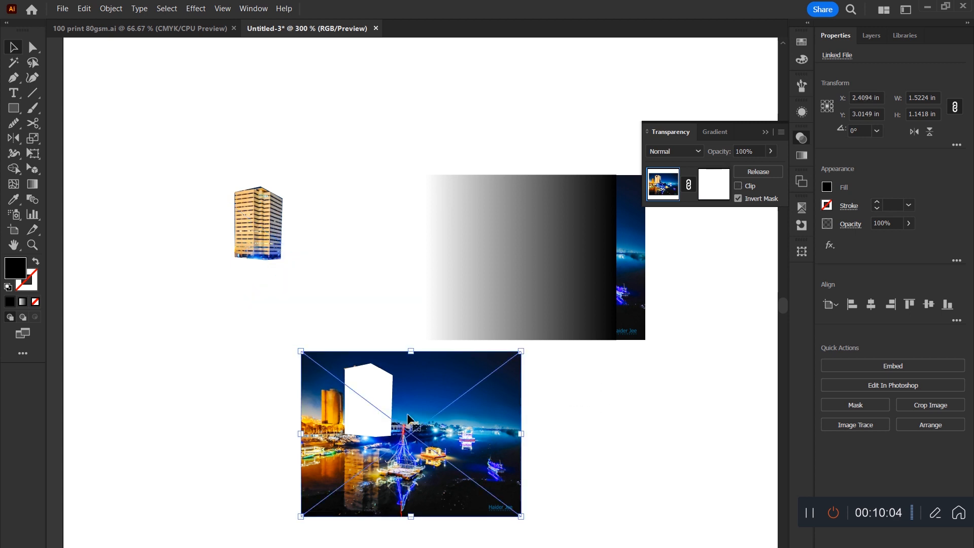
pyautogui.click(738, 199)
pyautogui.click(739, 187)
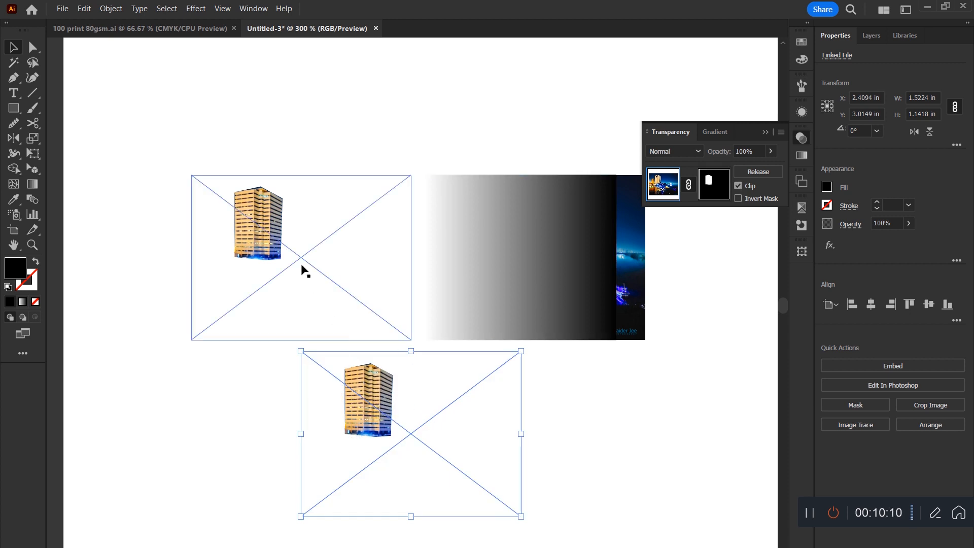
# Compare the mask settings of the two masked towers and invert the lower photo's mask with Clip kept on.
pyautogui.click(272, 238)
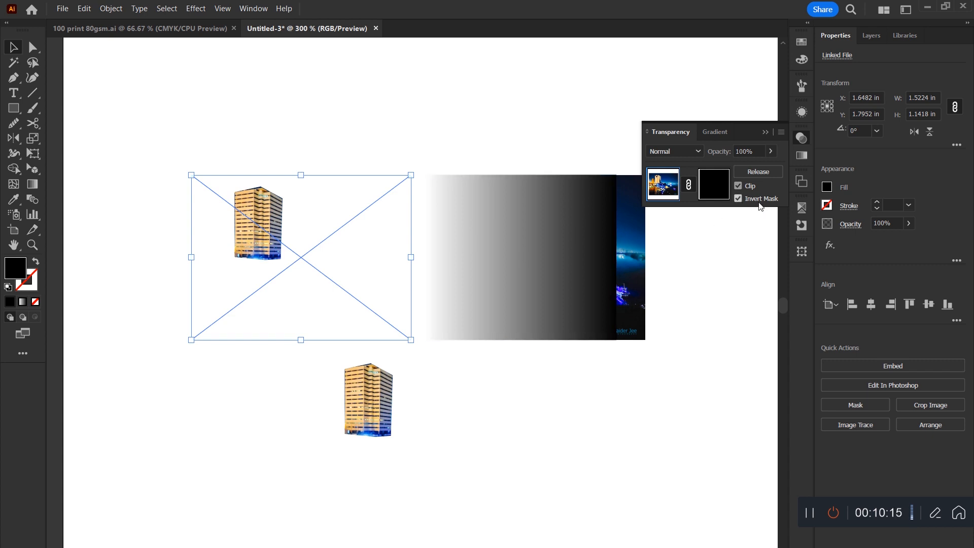
pyautogui.click(380, 442)
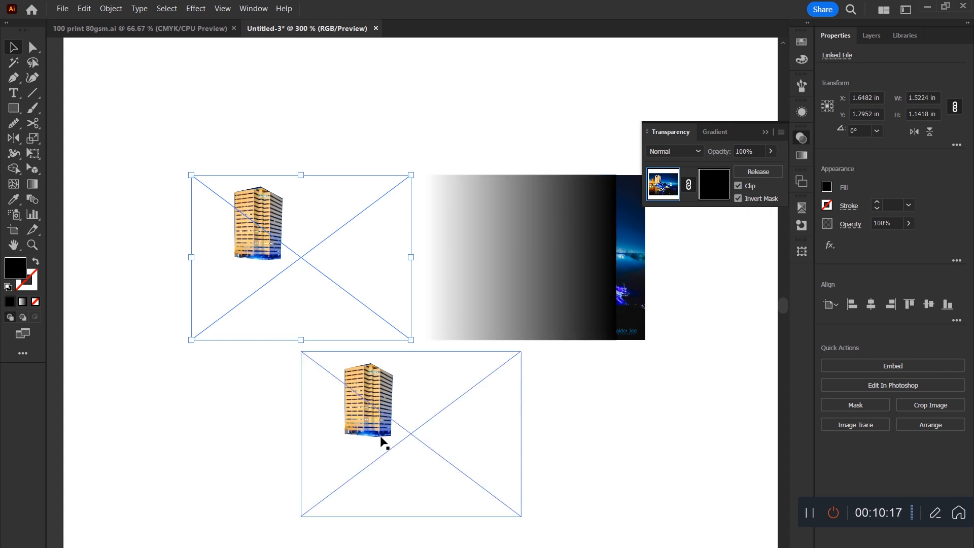
pyautogui.click(738, 199)
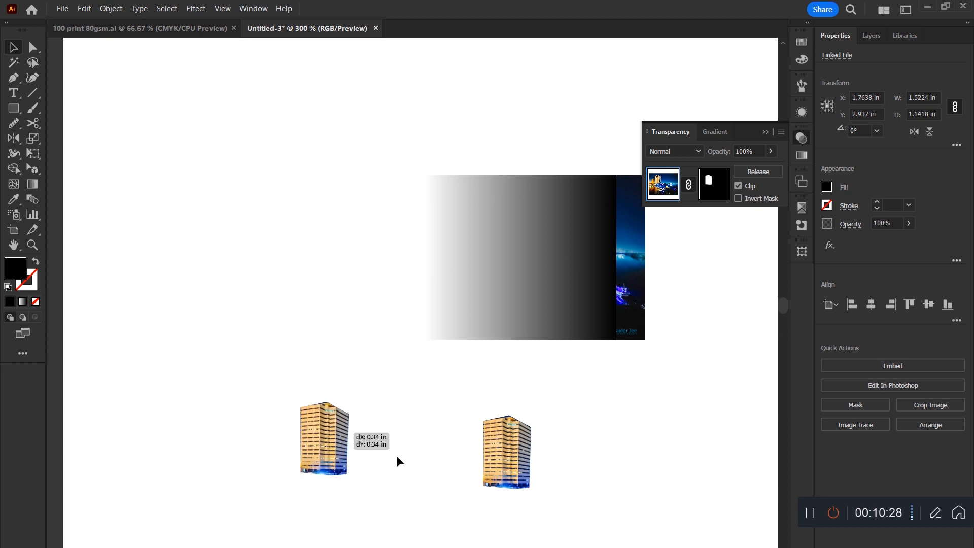
# Delete the two masked tower photos and move the gradient-covered photo to the middle of the artboard.
pyautogui.moveTo(397, 456); pyautogui.dragTo(489, 460)
pyautogui.moveTo(656, 406); pyautogui.dragTo(581, 444)
pyautogui.moveTo(675, 433); pyautogui.dragTo(294, 547)
pyautogui.press('Delete')
pyautogui.moveTo(284, 468); pyautogui.dragTo(479, 329)
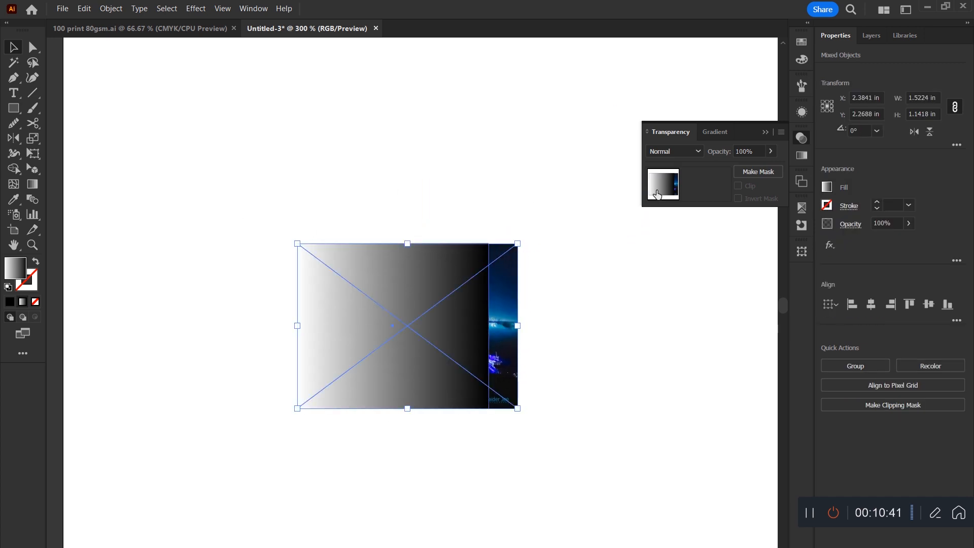
# Make an opacity mask from the gradient rectangle on the city photo and open the mask for editing.
pyautogui.click(745, 171)
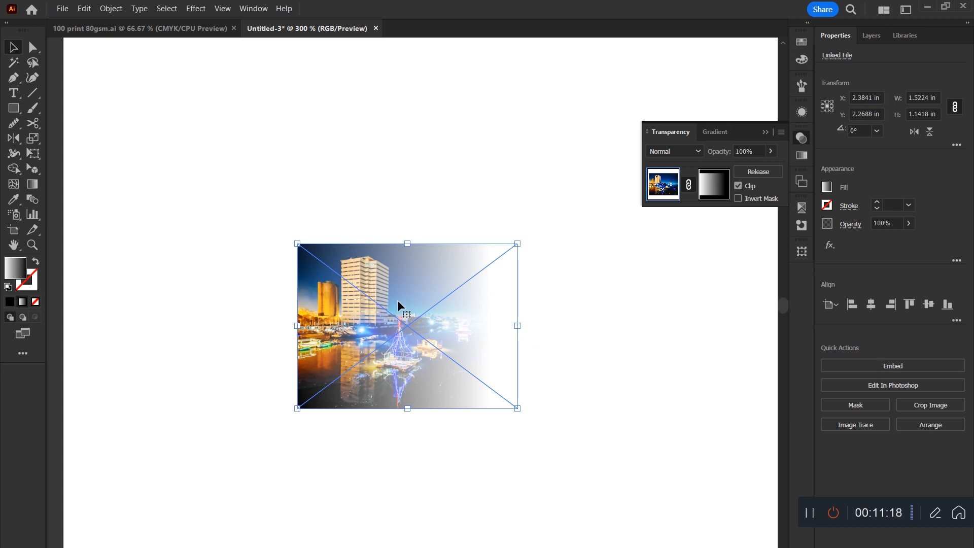
pyautogui.click(714, 187)
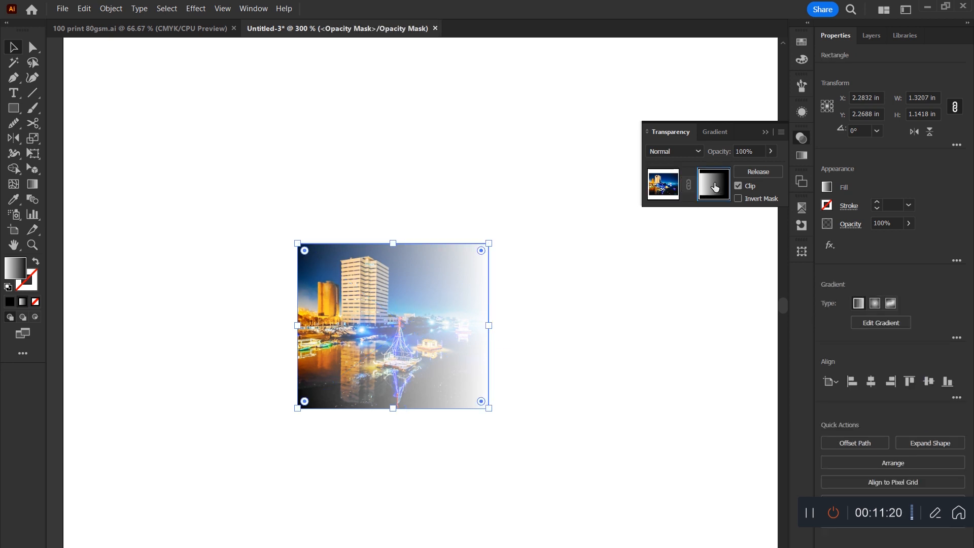
# Move the mask gradient's black stop inward with the Gradient tool, turn on Invert Mask and move the white stop inward.
pyautogui.click(30, 184)
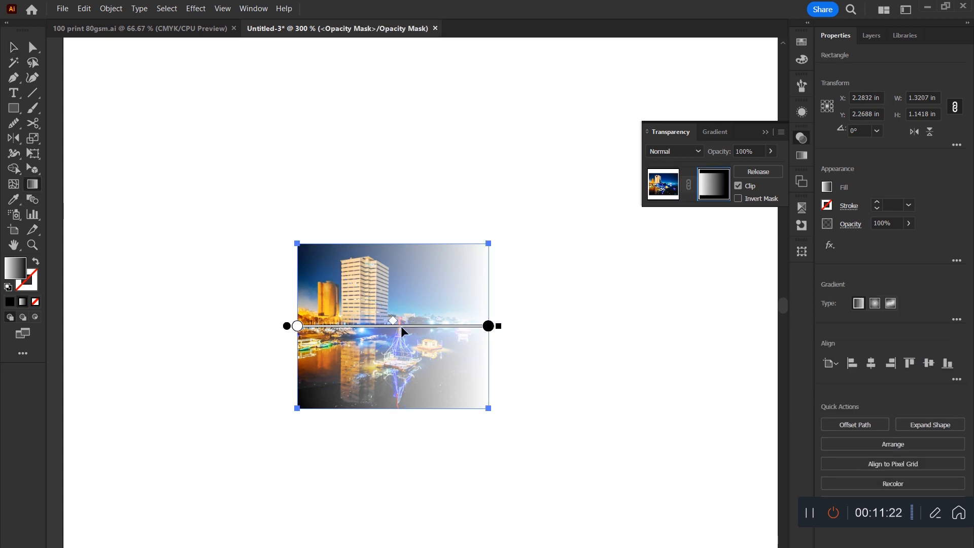
pyautogui.moveTo(486, 330)
pyautogui.mouseDown()
pyautogui.moveTo(352, 333)
pyautogui.moveTo(463, 333)
pyautogui.mouseUp()
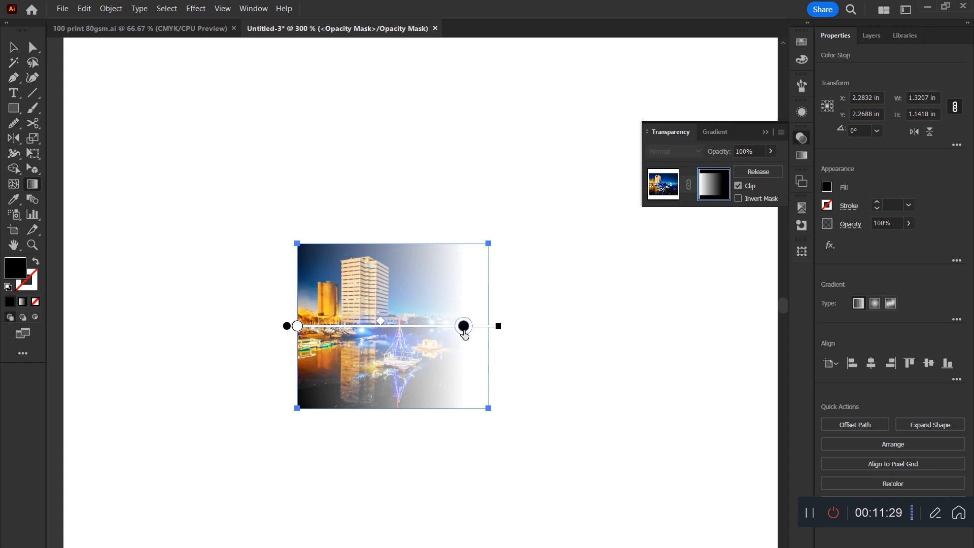
pyautogui.click(749, 202)
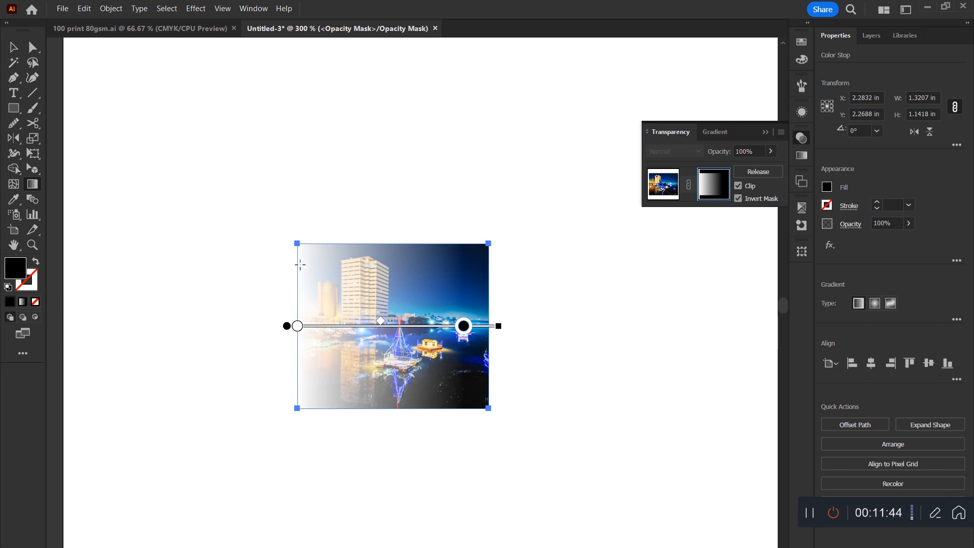
pyautogui.moveTo(297, 325); pyautogui.dragTo(341, 326)
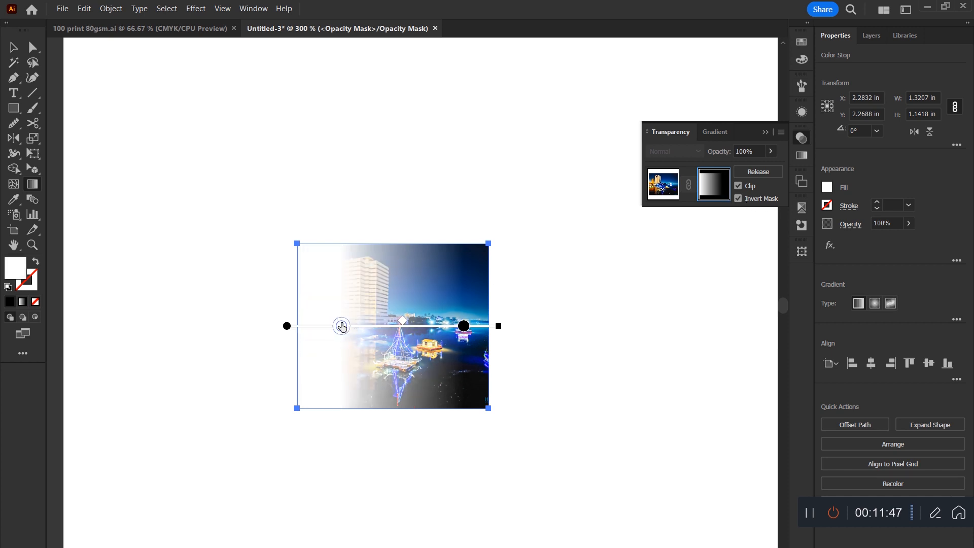
# Redraw the mask's gradient in several directions, ending with a nearly horizontal one that fades out the photo's right side.
pyautogui.moveTo(406, 323)
pyautogui.mouseDown()
pyautogui.moveTo(436, 323)
pyautogui.moveTo(311, 327)
pyautogui.mouseUp()
pyautogui.moveTo(374, 216)
pyautogui.mouseDown()
pyautogui.moveTo(363, 440)
pyautogui.moveTo(348, 404)
pyautogui.moveTo(359, 213)
pyautogui.moveTo(339, 151)
pyautogui.mouseUp()
pyautogui.moveTo(274, 311)
pyautogui.mouseDown()
pyautogui.moveTo(505, 306)
pyautogui.moveTo(312, 313)
pyautogui.mouseUp()
pyautogui.moveTo(401, 323)
pyautogui.mouseDown()
pyautogui.moveTo(182, 312)
pyautogui.moveTo(184, 334)
pyautogui.mouseUp()
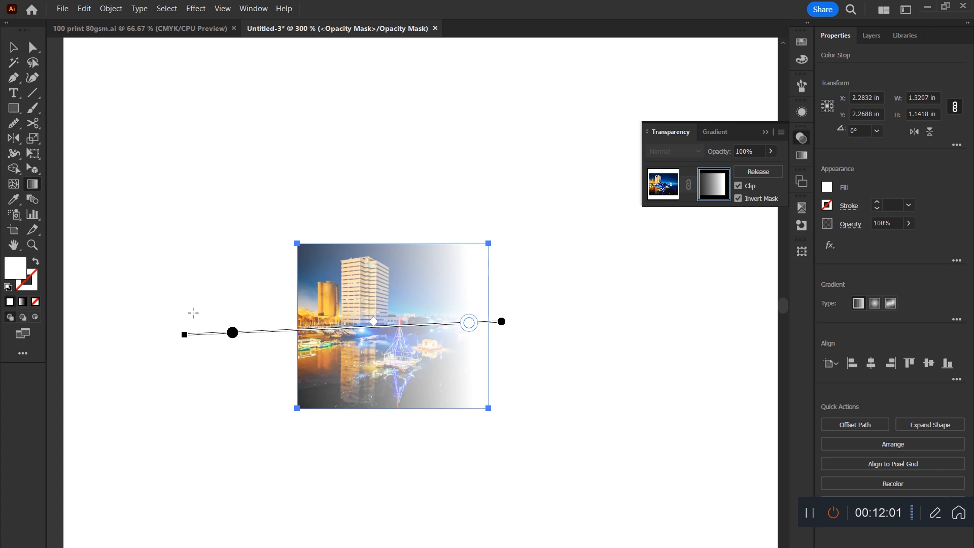
pyautogui.click(13, 47)
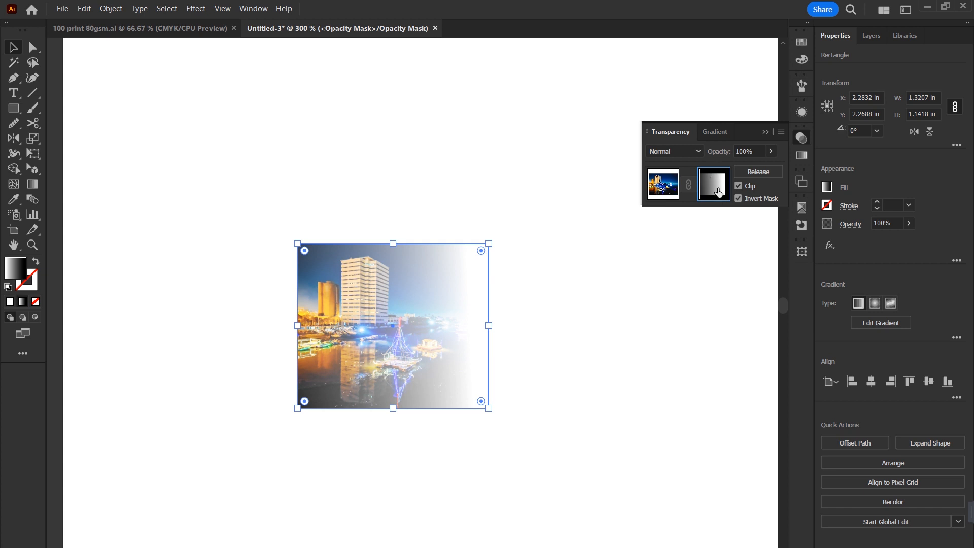
# Move the gradient rectangle inside the opacity mask to the left, off the photo's centre, and leave mask editing.
pyautogui.click(629, 355)
pyautogui.moveTo(617, 405); pyautogui.dragTo(714, 497)
pyautogui.moveTo(390, 370); pyautogui.dragTo(364, 303)
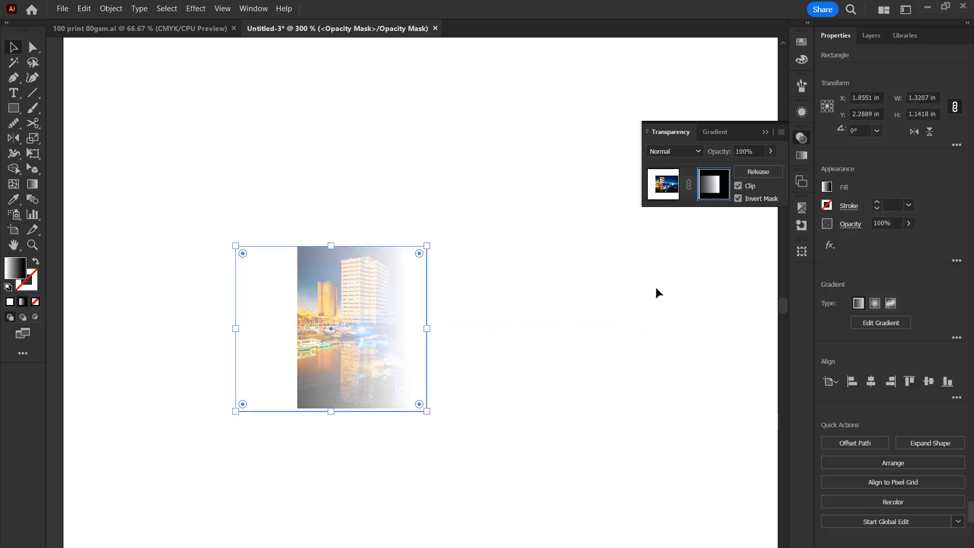
pyautogui.click(620, 264)
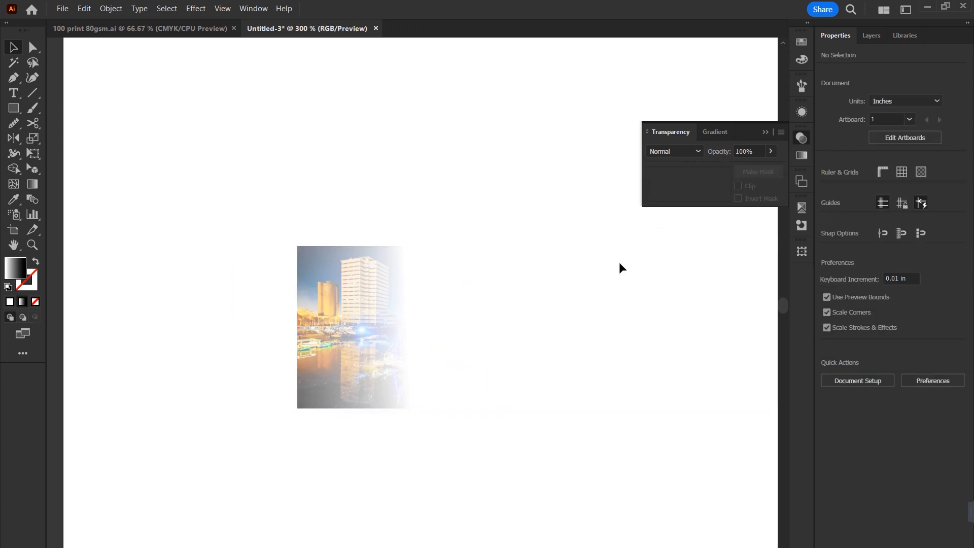
# Draw two gradient-filled rectangles on the empty artboard above the masked photo.
pyautogui.click(14, 108)
pyautogui.moveTo(232, 121); pyautogui.dragTo(325, 165)
pyautogui.moveTo(454, 79); pyautogui.dragTo(551, 159)
pyautogui.click(13, 47)
# Reopen the city photo's opacity mask for editing and reposition its gradient rectangle over the photo.
pyautogui.click(345, 281)
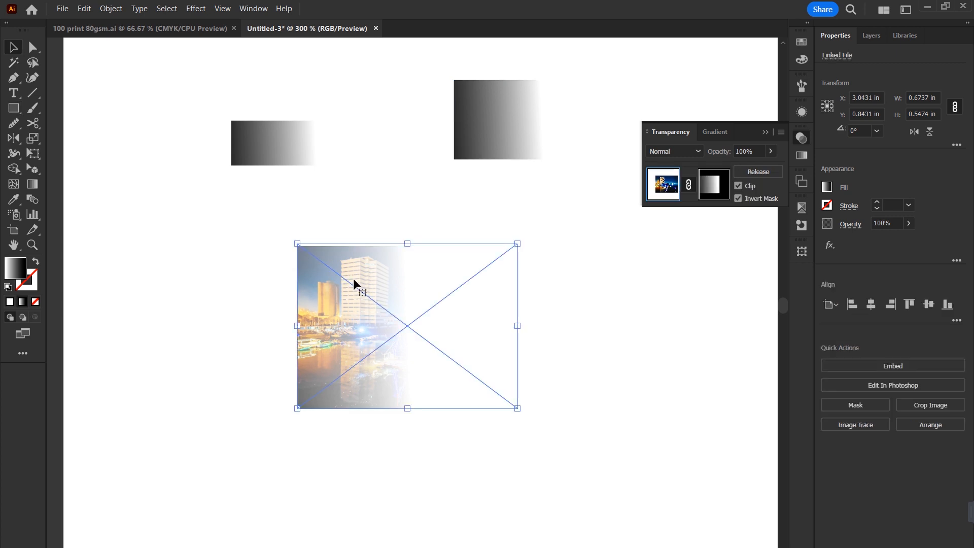
pyautogui.click(705, 187)
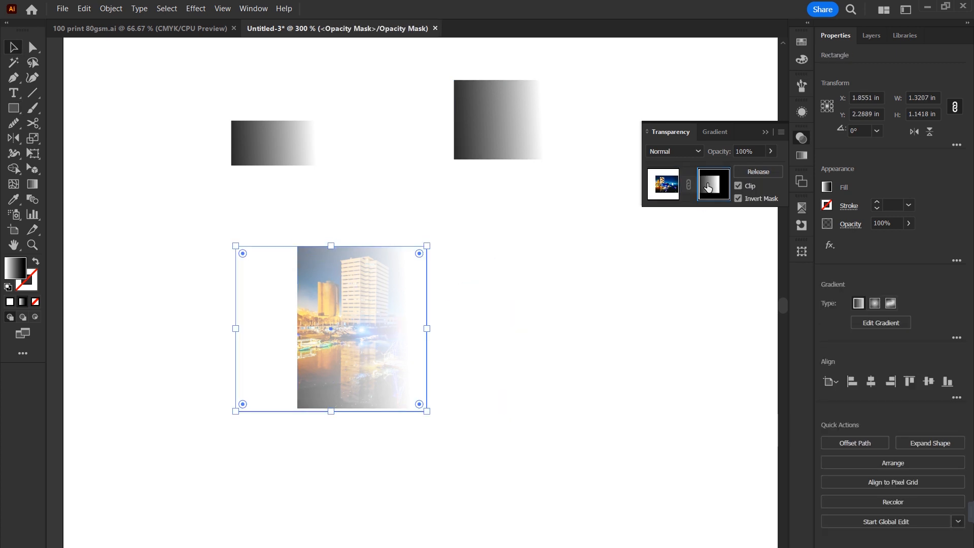
pyautogui.click(460, 261)
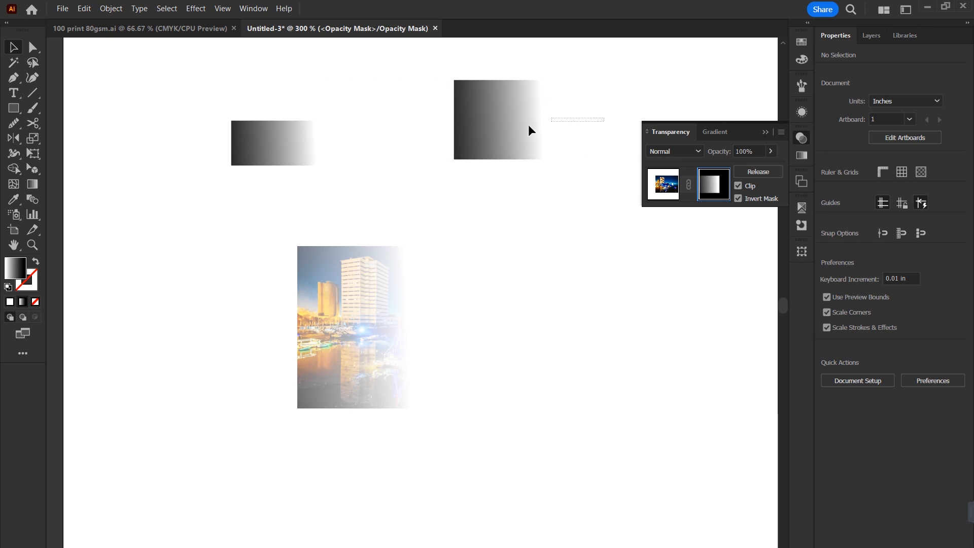
pyautogui.moveTo(346, 319); pyautogui.dragTo(303, 327)
pyautogui.moveTo(378, 289); pyautogui.dragTo(408, 284)
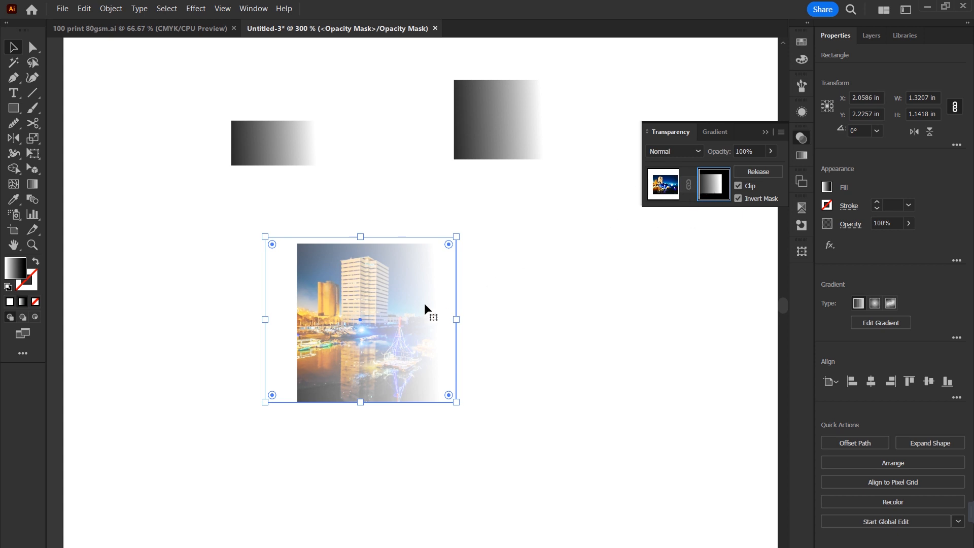
pyautogui.moveTo(434, 303); pyautogui.dragTo(422, 307)
# Return from the mask to the artwork and move the photo to the left together with its linked mask.
pyautogui.click(661, 188)
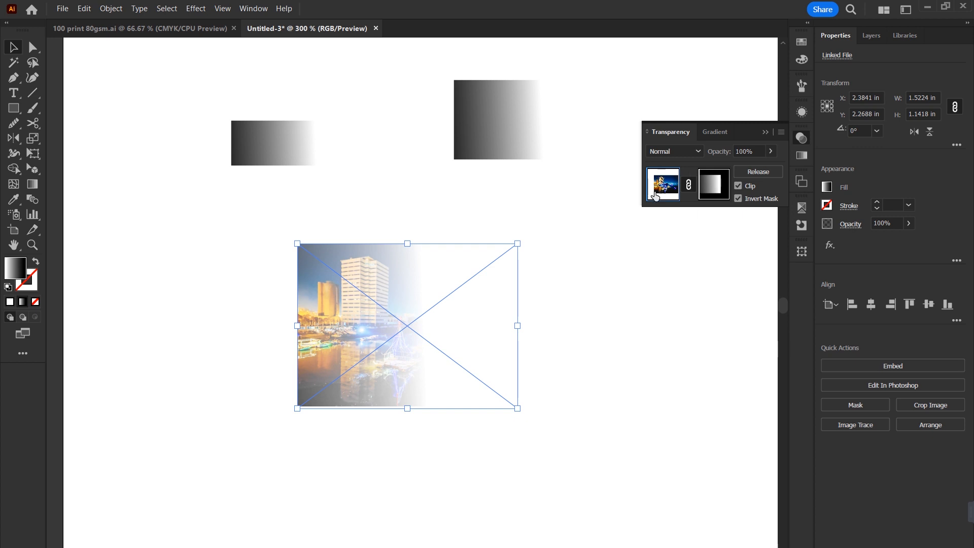
pyautogui.click(653, 266)
pyautogui.moveTo(388, 349); pyautogui.dragTo(348, 345)
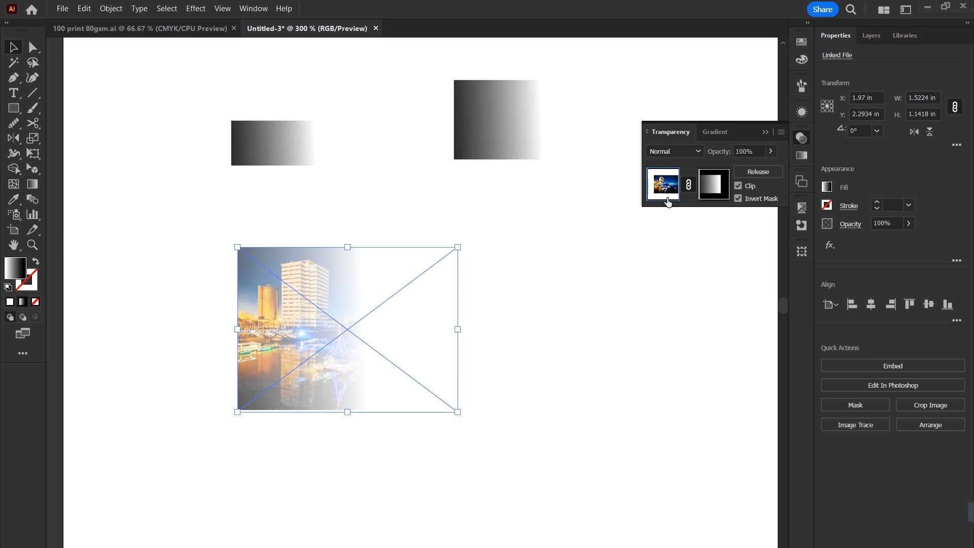
# Release the photo's opacity mask and move the freed gradient rectangle to the artboard's lower-right area.
pyautogui.click(708, 184)
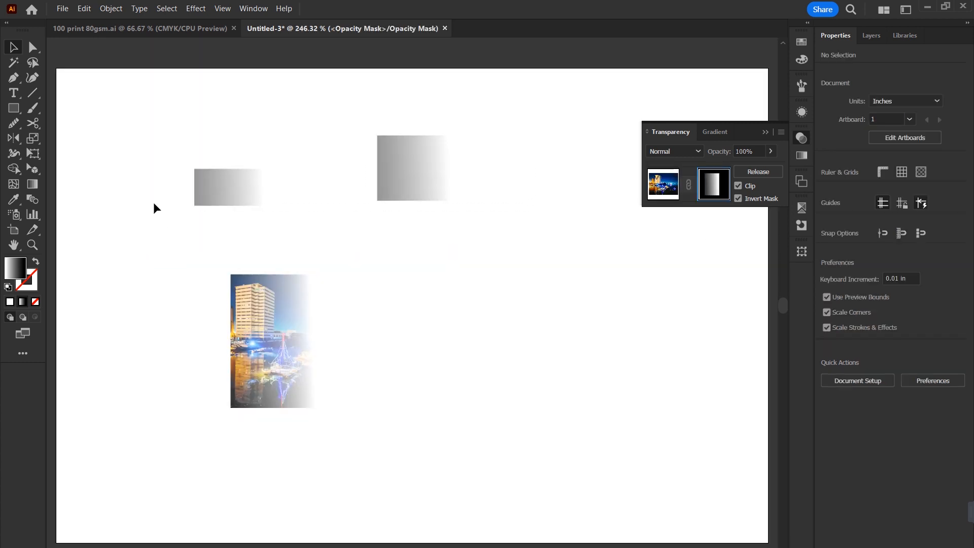
pyautogui.click(751, 174)
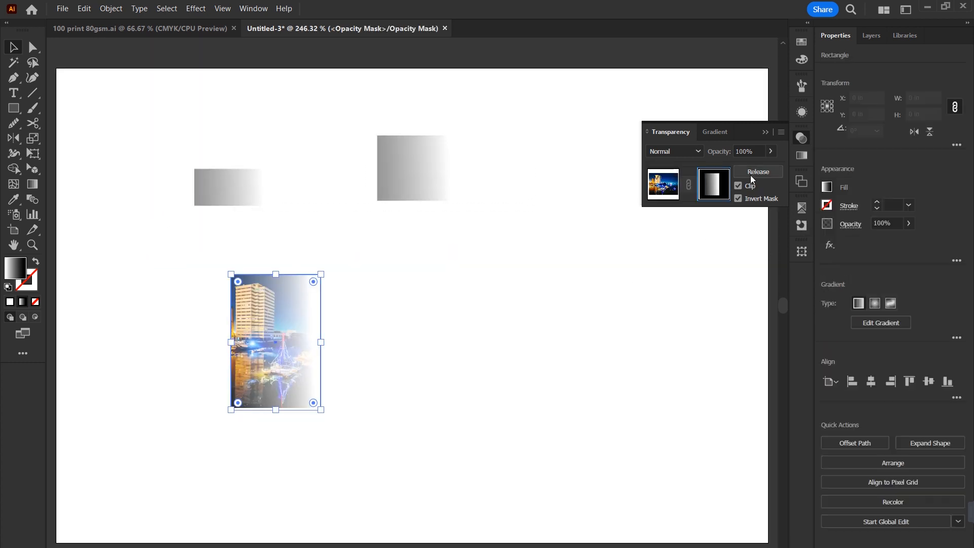
pyautogui.moveTo(252, 332); pyautogui.dragTo(574, 464)
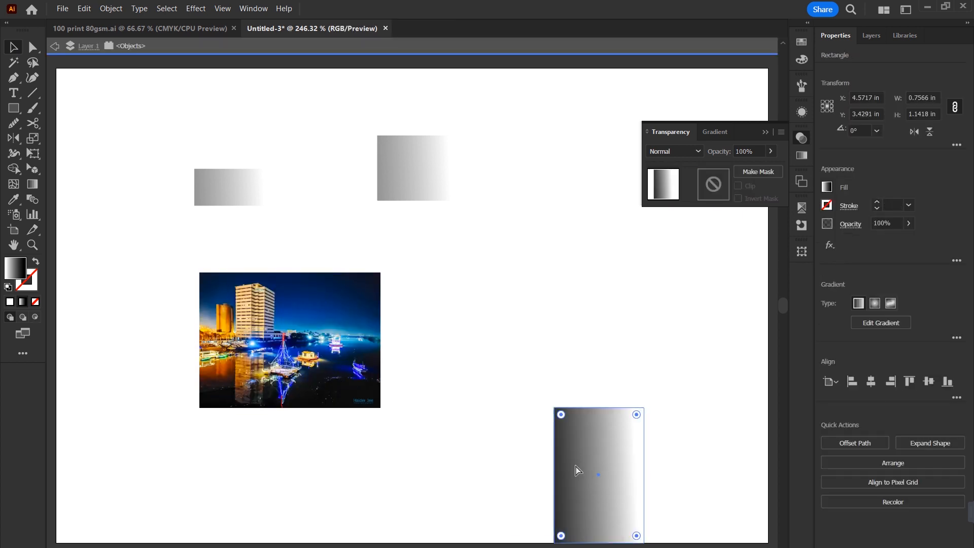
# Leave isolation mode and delete the two extra gradient rectangles above the photo.
pyautogui.hotkey('ctrl', '-')
pyautogui.hotkey('ctrl', '-')
pyautogui.hotkey('ctrl', '-')
pyautogui.moveTo(384, 382); pyautogui.dragTo(481, 523)
pyautogui.doubleClick(487, 360)
pyautogui.moveTo(463, 329); pyautogui.dragTo(361, 316)
pyautogui.press('Delete')
# Align the city photo to the artboard's bottom-left corner and enlarge it proportionally to about the artboard's full height.
pyautogui.click(413, 402)
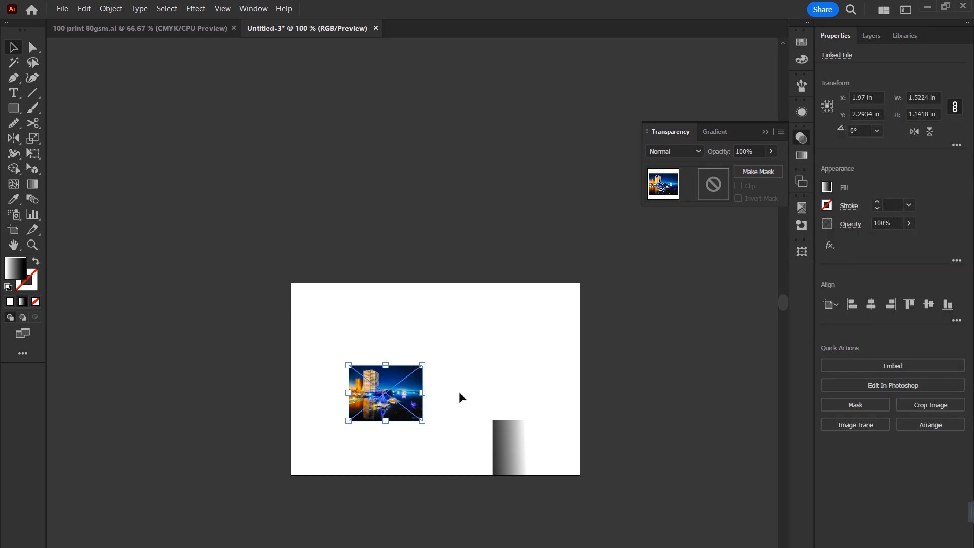
pyautogui.click(947, 305)
pyautogui.click(852, 305)
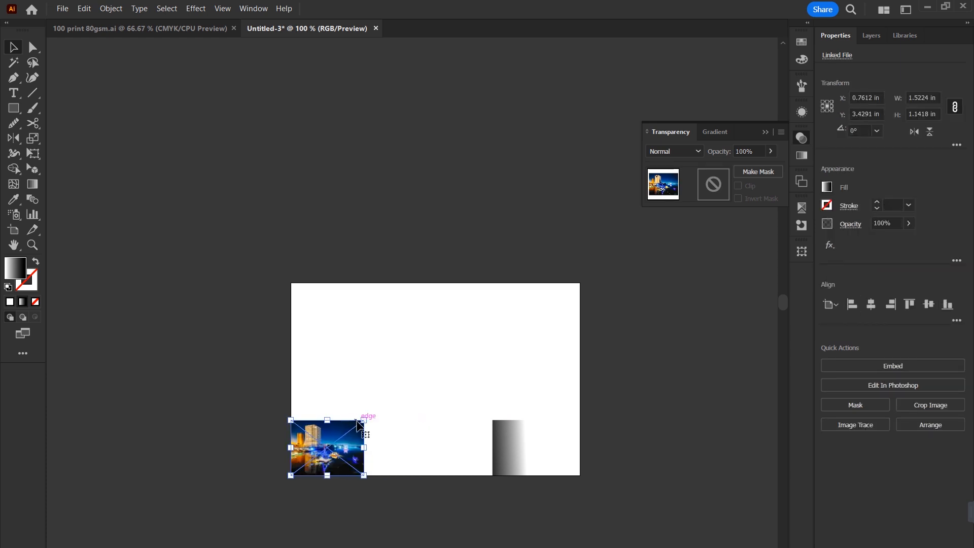
pyautogui.moveTo(364, 420); pyautogui.dragTo(571, 283)
pyautogui.click(605, 335)
pyautogui.moveTo(547, 325); pyautogui.dragTo(595, 412)
pyautogui.moveTo(595, 412); pyautogui.dragTo(626, 367)
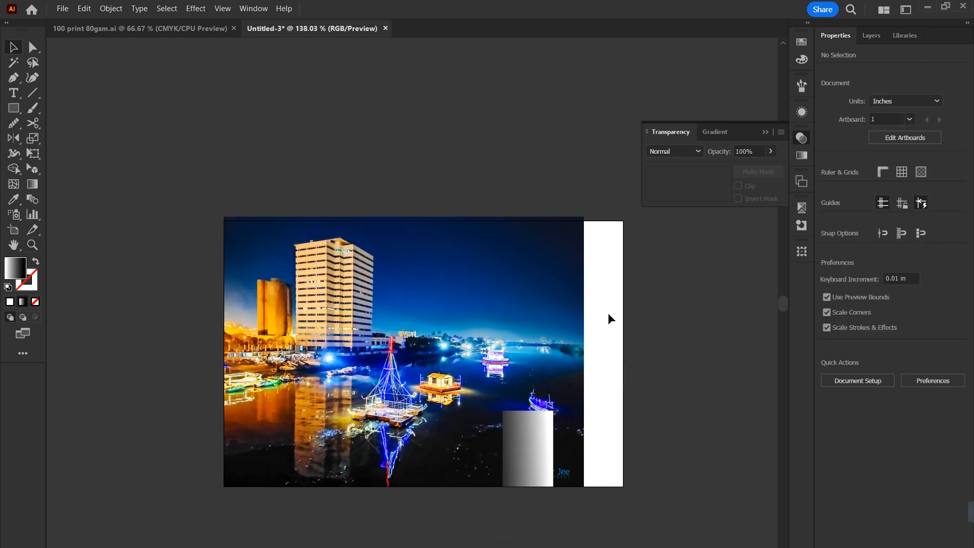
# Draw a rectangle about 4.8 by 4.04 in over the artboard's right part, fill it with the photo's dark sky blue and send it to back.
pyautogui.click(13, 108)
pyautogui.moveTo(625, 225)
pyautogui.mouseDown()
pyautogui.moveTo(570, 333)
pyautogui.moveTo(304, 489)
pyautogui.mouseUp()
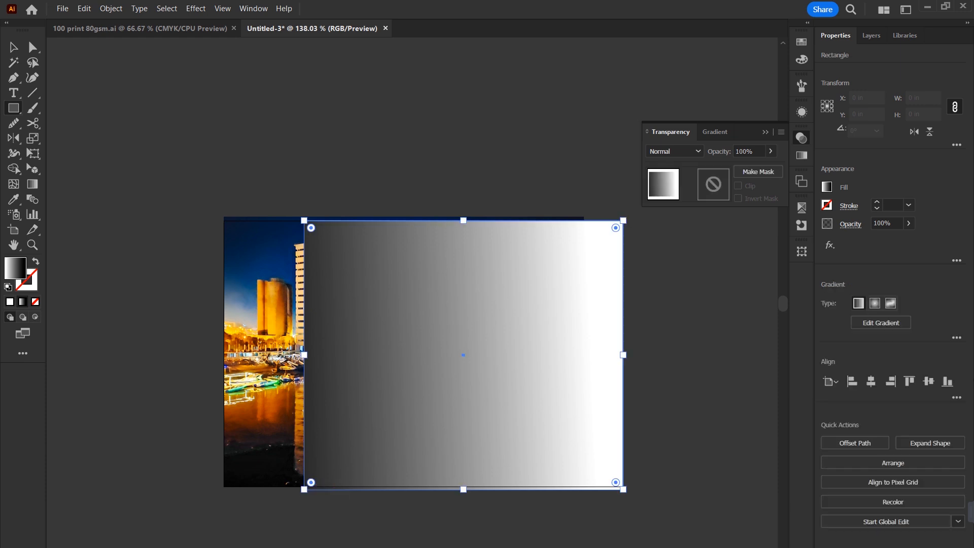
pyautogui.press('i')
pyautogui.click(278, 236)
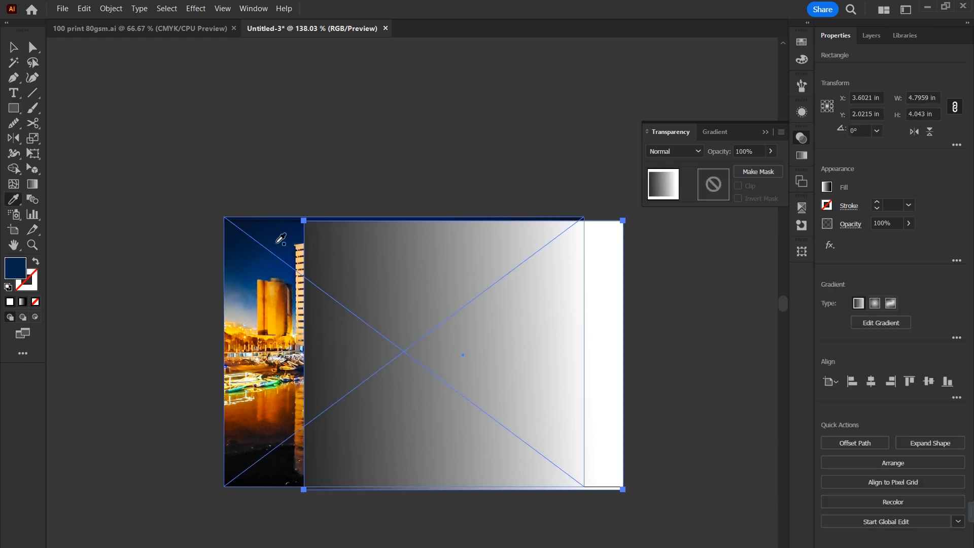
pyautogui.click(11, 46)
pyautogui.hotkey('ctrl', 'shift', '[')
pyautogui.click(652, 317)
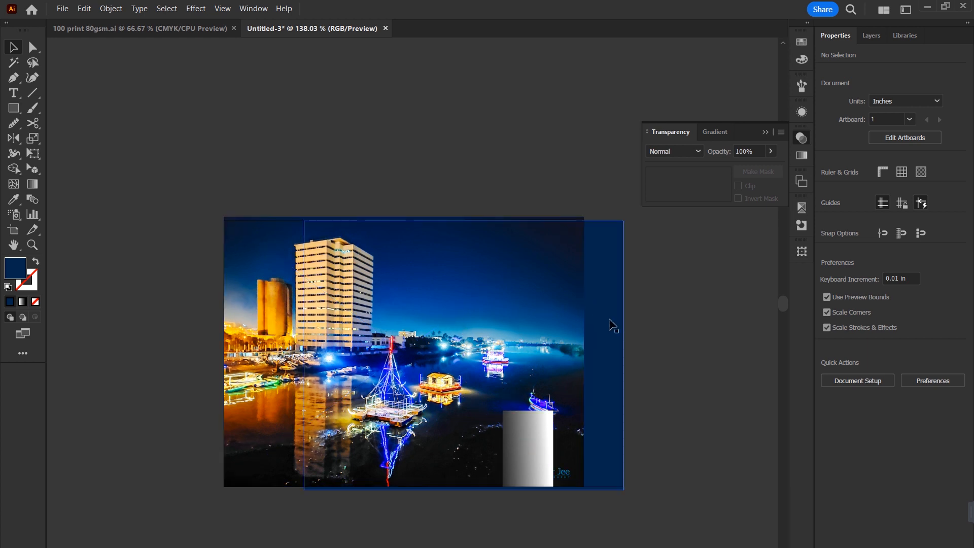
# Stretch the gradient rectangle to about 4.11 by 4.06 in, covering the photo from its left edge over its full height.
pyautogui.click(533, 422)
pyautogui.moveTo(503, 449); pyautogui.dragTo(224, 467)
pyautogui.moveTo(388, 412); pyautogui.dragTo(389, 218)
pyautogui.moveTo(553, 350); pyautogui.dragTo(497, 350)
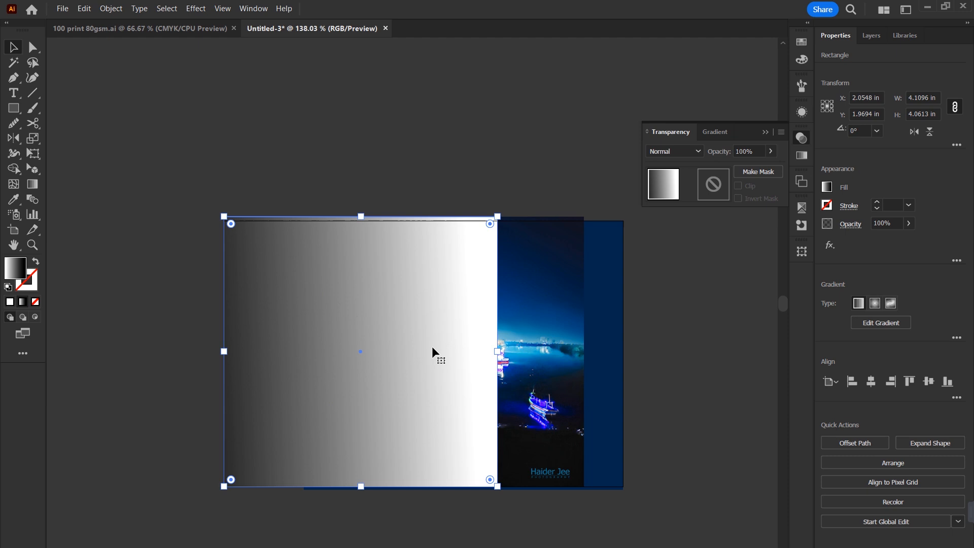
# Make an opacity mask from the gradient rectangle on the enlarged city photo and turn on Invert Mask.
pyautogui.keyDown('shift'); pyautogui.click(545, 324); pyautogui.keyUp('shift')
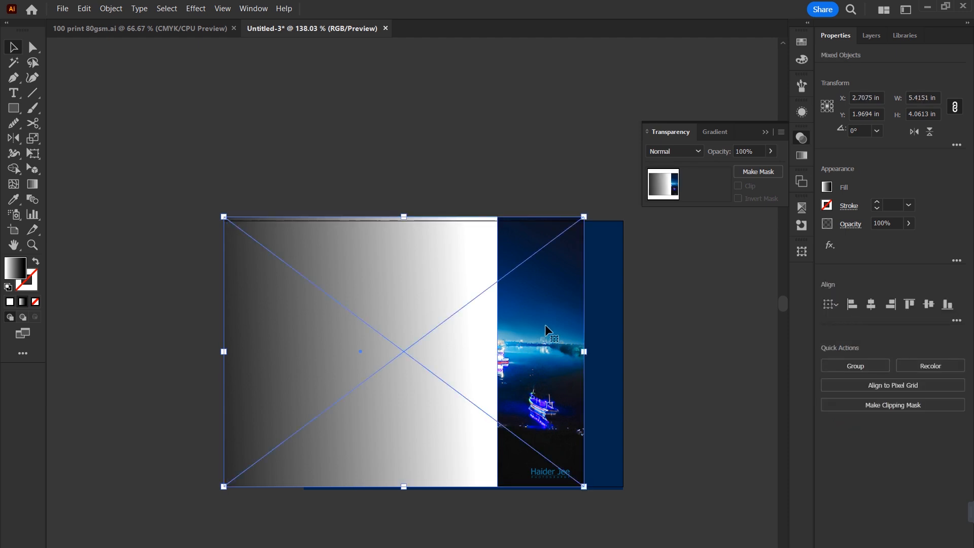
pyautogui.click(764, 172)
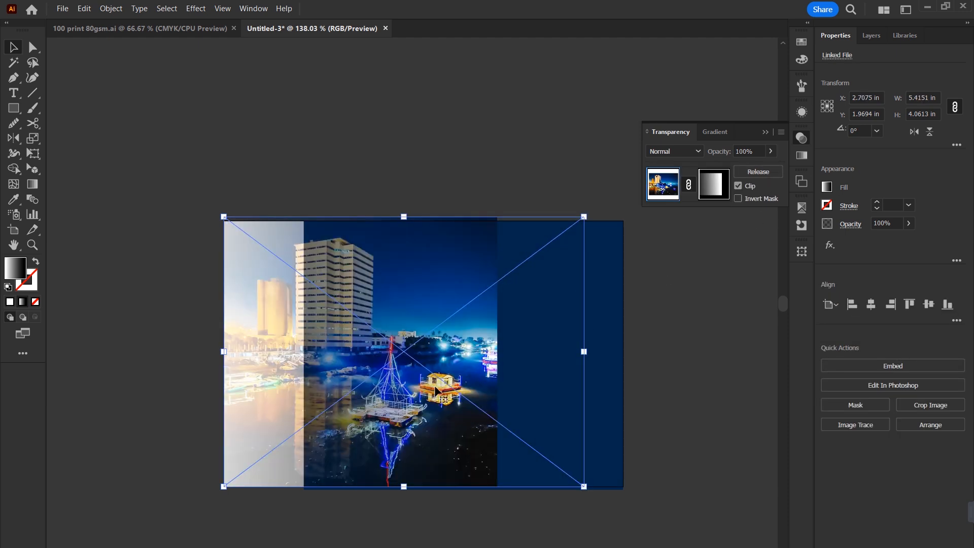
pyautogui.moveTo(340, 358); pyautogui.dragTo(410, 406)
pyautogui.hotkey('ctrl', 'z')
pyautogui.click(739, 198)
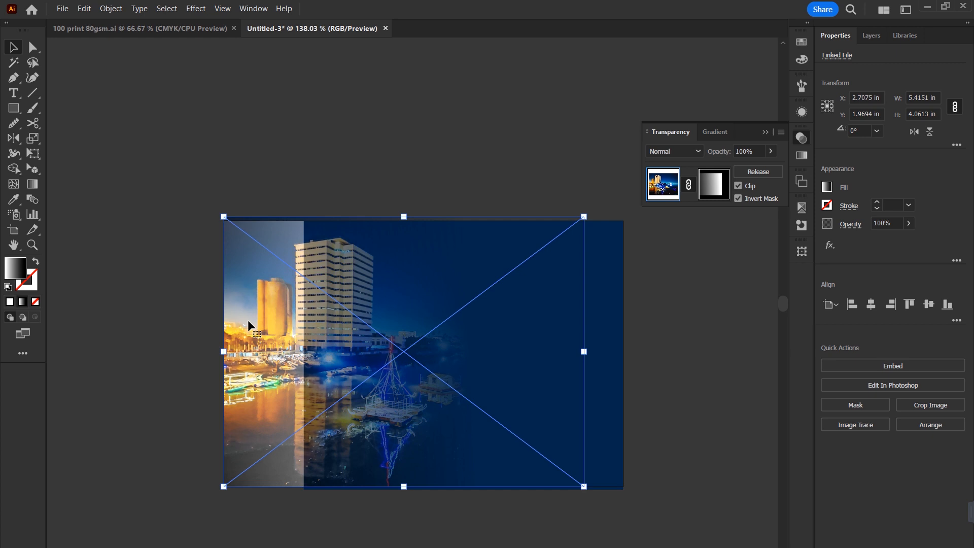
# Open the mask and shift its gradient's start and black stop right, to just beside the tall building.
pyautogui.click(34, 185)
pyautogui.click(713, 191)
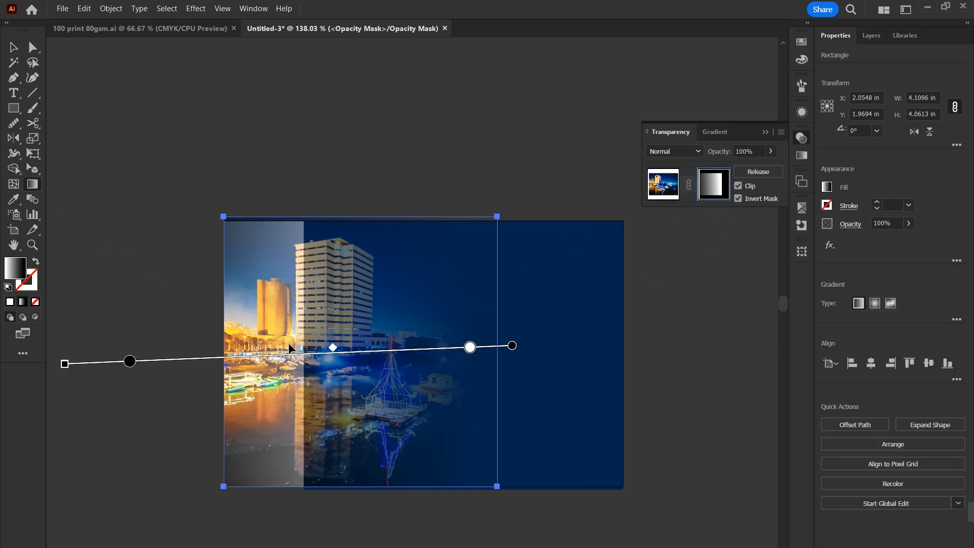
pyautogui.moveTo(65, 365)
pyautogui.mouseDown()
pyautogui.moveTo(253, 354)
pyautogui.moveTo(76, 350)
pyautogui.moveTo(300, 353)
pyautogui.mouseUp()
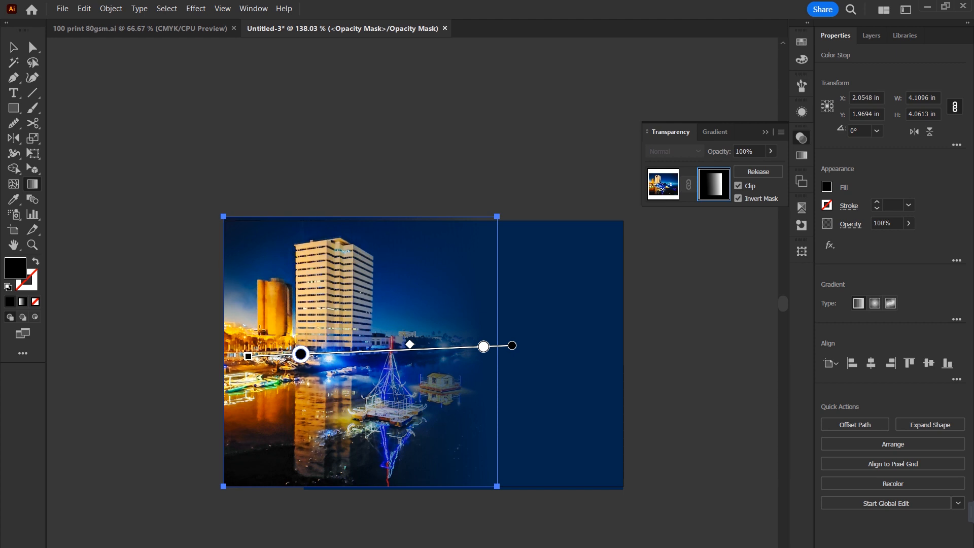
pyautogui.moveTo(251, 366); pyautogui.dragTo(101, 378)
pyautogui.moveTo(174, 362); pyautogui.dragTo(294, 350)
pyautogui.moveTo(97, 363); pyautogui.dragTo(229, 356)
pyautogui.moveTo(358, 351); pyautogui.dragTo(352, 351)
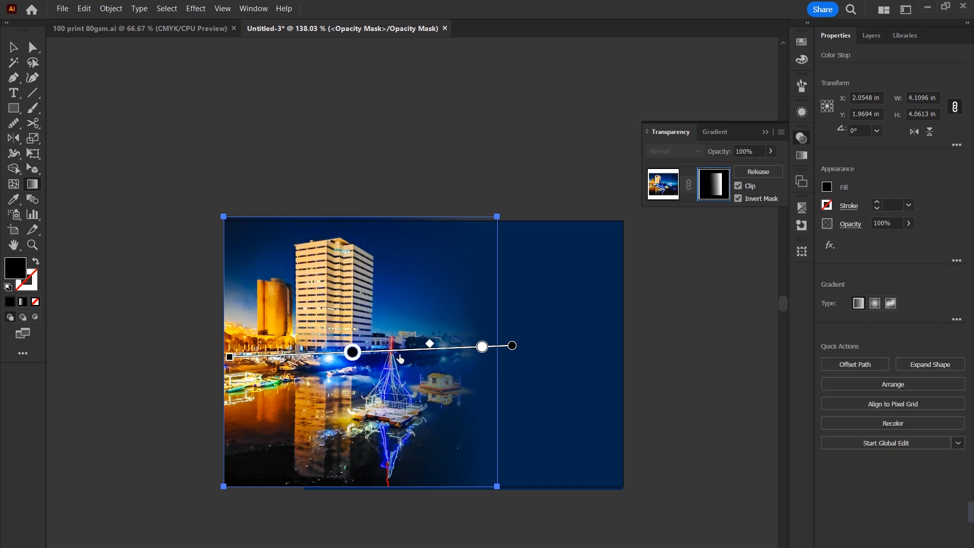
# Move the mask gradient's midpoint and white stop slightly left, return to the artwork and deselect everything.
pyautogui.moveTo(430, 345); pyautogui.dragTo(389, 346)
pyautogui.moveTo(480, 348)
pyautogui.mouseDown()
pyautogui.moveTo(454, 348)
pyautogui.moveTo(471, 347)
pyautogui.mouseUp()
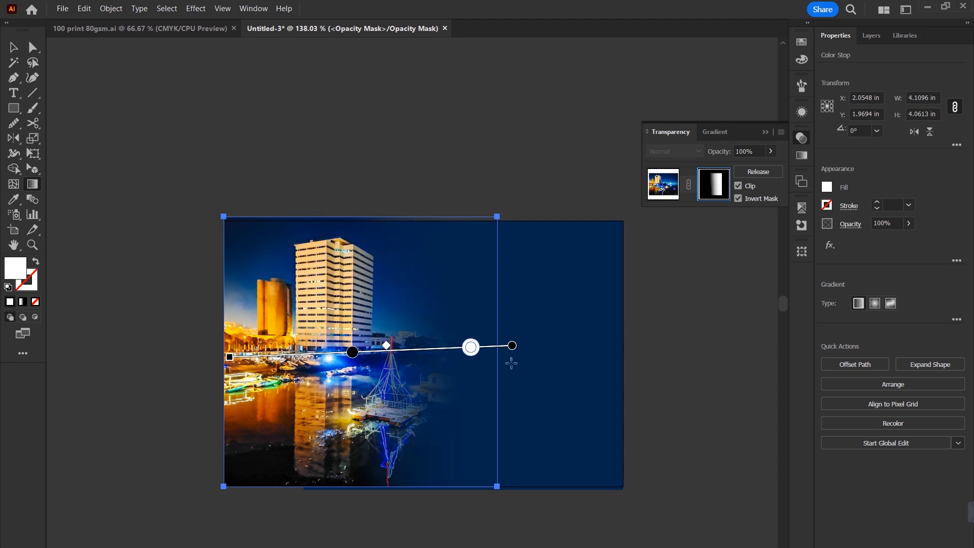
pyautogui.moveTo(467, 352); pyautogui.dragTo(464, 352)
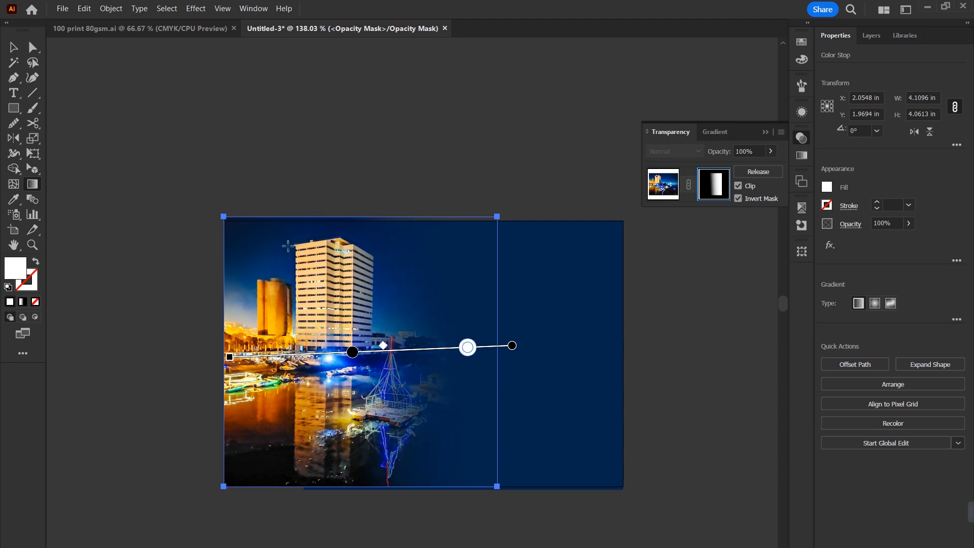
pyautogui.click(666, 191)
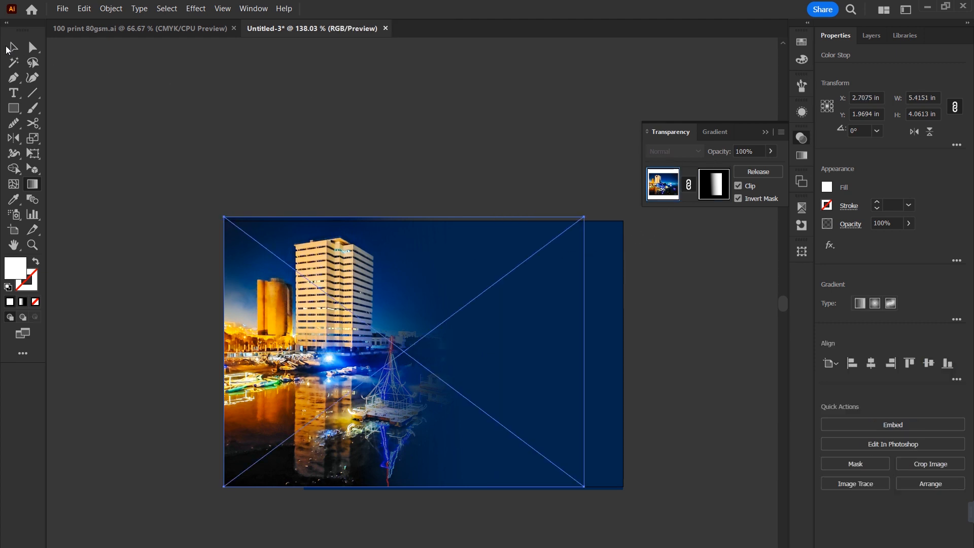
pyautogui.click(8, 49)
pyautogui.click(274, 120)
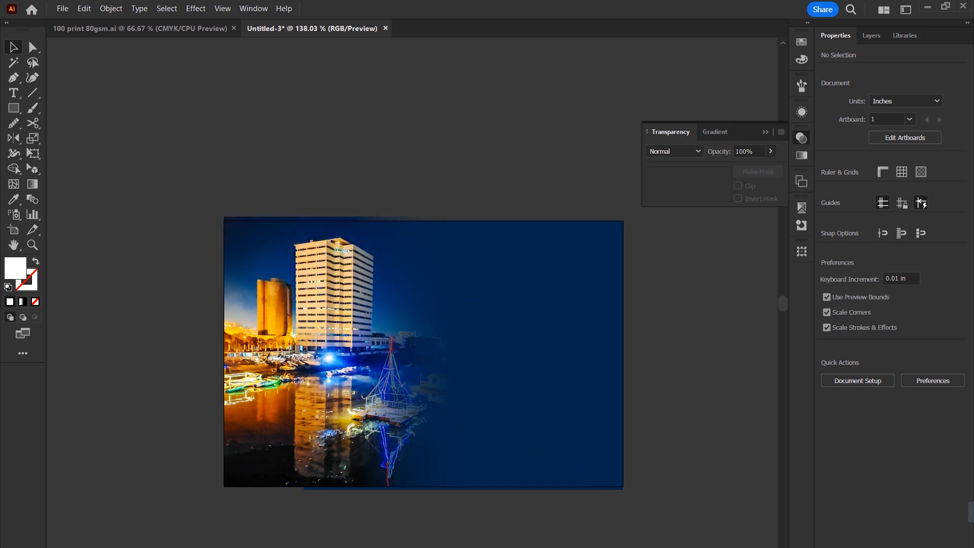
# Switch to the web browser and bring up the image results for "dotted background".
pyautogui.hotkey('alt', 'Tab')
pyautogui.click(378, 3)
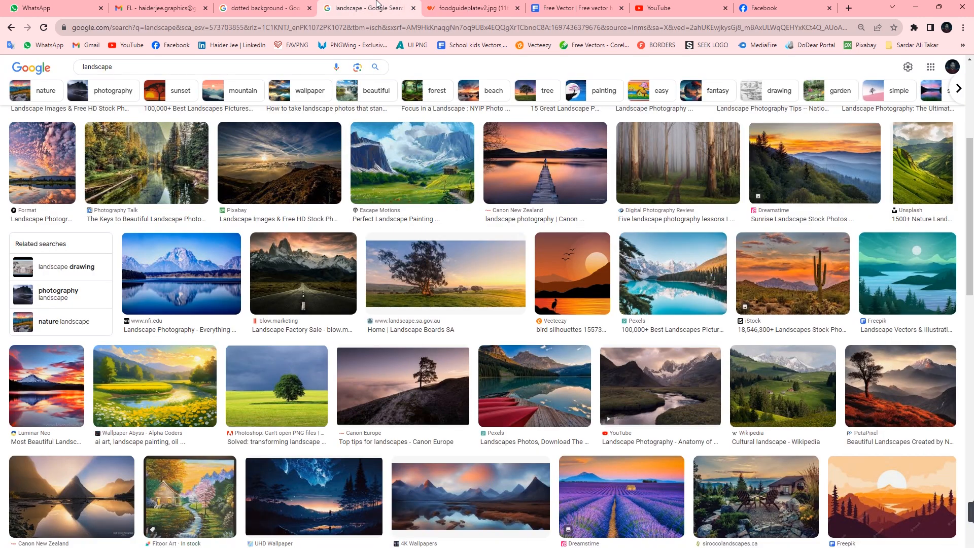
pyautogui.click(297, 4)
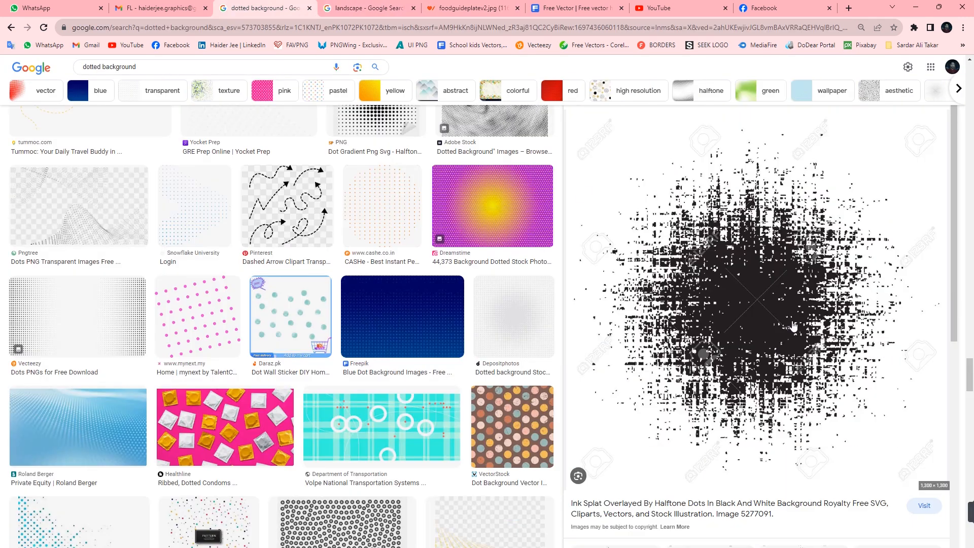
# Copy the black halftone ink splat image from the search results, switch to Illustrator and paste it into the document.
pyautogui.rightClick(773, 295)
pyautogui.click(818, 408)
pyautogui.hotkey('alt', 'Tab')
pyautogui.hotkey('ctrl', 'v')
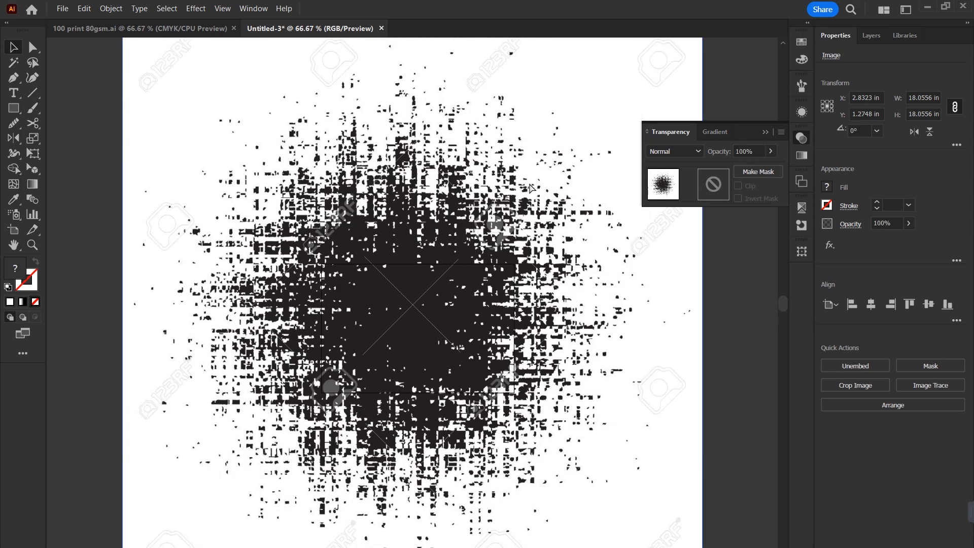
# Scale the splat image down to about 4.77 in square and place it over the city photo's buildings.
pyautogui.hotkey('ctrl', '-')
pyautogui.hotkey('ctrl', '-')
pyautogui.moveTo(412, 159); pyautogui.dragTo(506, 448)
pyautogui.press('z')
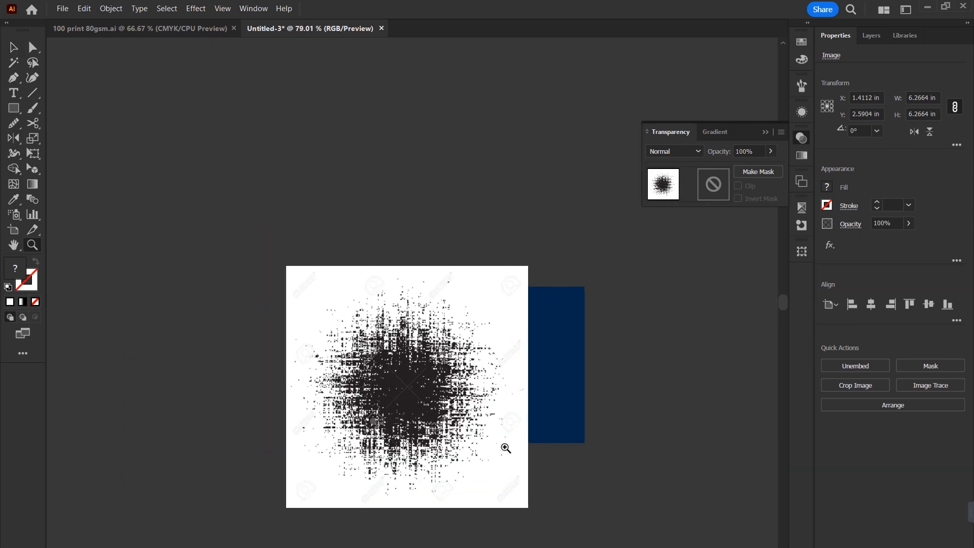
pyautogui.scroll(-3, 517, 401)
pyautogui.moveTo(414, 281); pyautogui.dragTo(538, 393)
pyautogui.press('v')
pyautogui.moveTo(403, 126); pyautogui.dragTo(403, 197)
pyautogui.moveTo(359, 373); pyautogui.dragTo(372, 299)
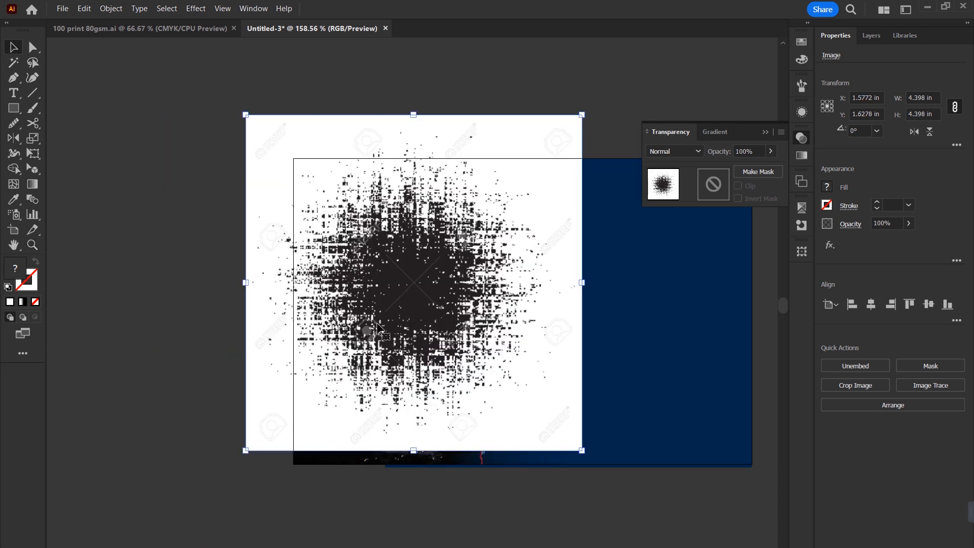
pyautogui.moveTo(413, 451); pyautogui.dragTo(414, 479)
pyautogui.moveTo(462, 405); pyautogui.dragTo(453, 405)
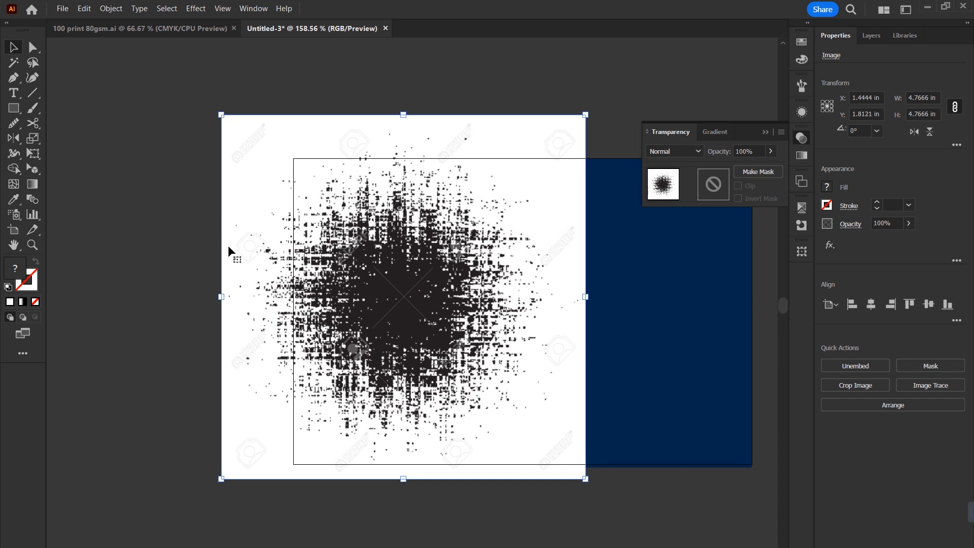
# Make an opacity mask from the splat image and all the city artwork, with Invert Mask turned on.
pyautogui.moveTo(157, 145); pyautogui.dragTo(665, 426)
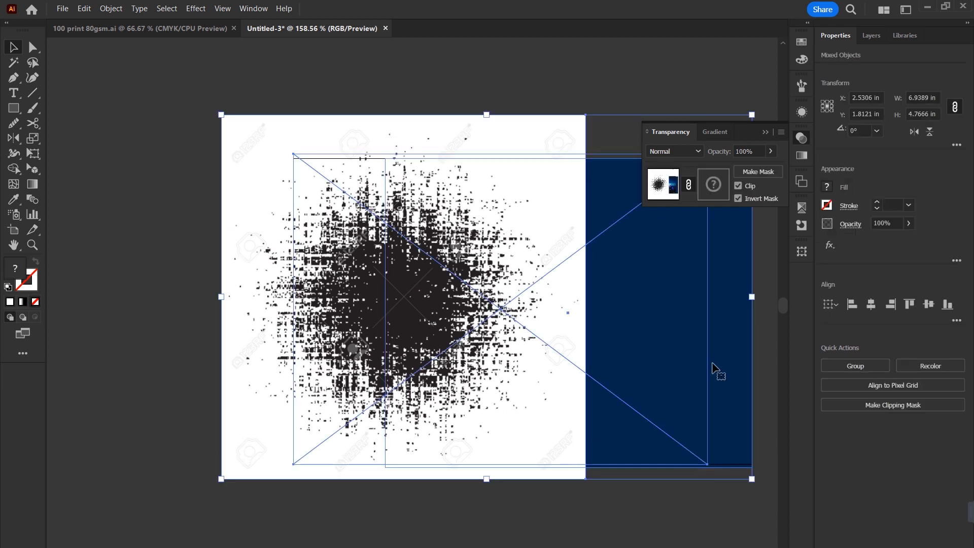
pyautogui.click(758, 172)
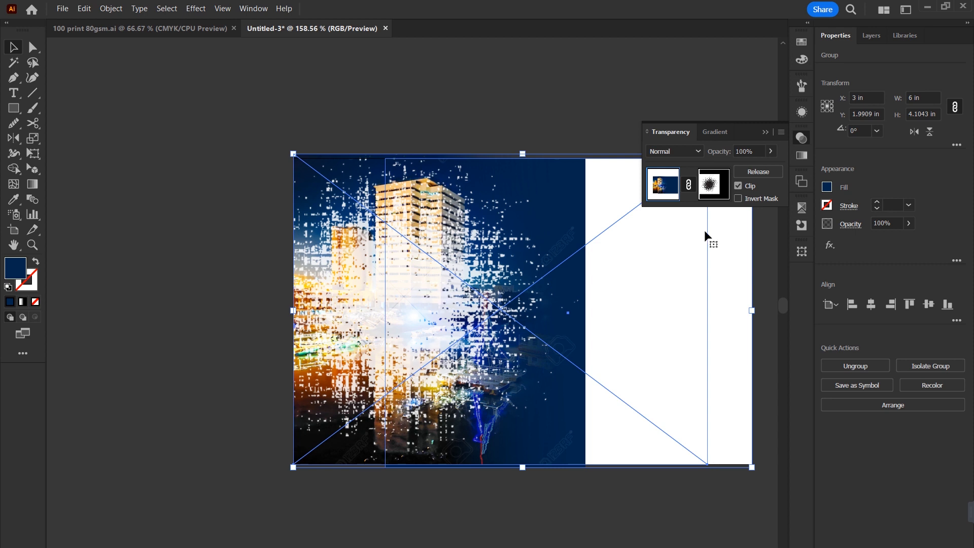
pyautogui.click(738, 199)
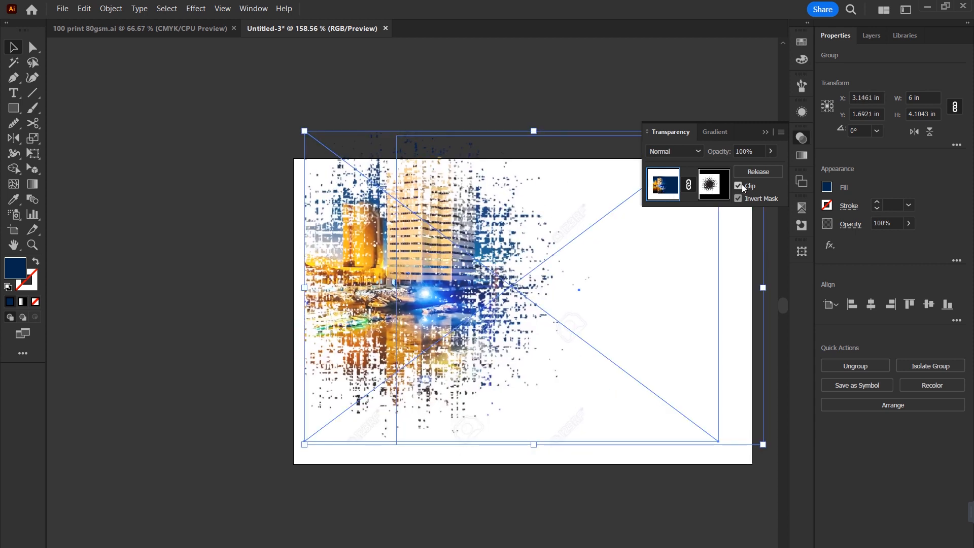
# Open the opacity mask, enlarge the splat image to about 6.11 in square and shift it down and slightly left.
pyautogui.click(714, 183)
pyautogui.moveTo(414, 92); pyautogui.dragTo(414, 69)
pyautogui.moveTo(416, 457); pyautogui.dragTo(442, 536)
pyautogui.click(443, 539)
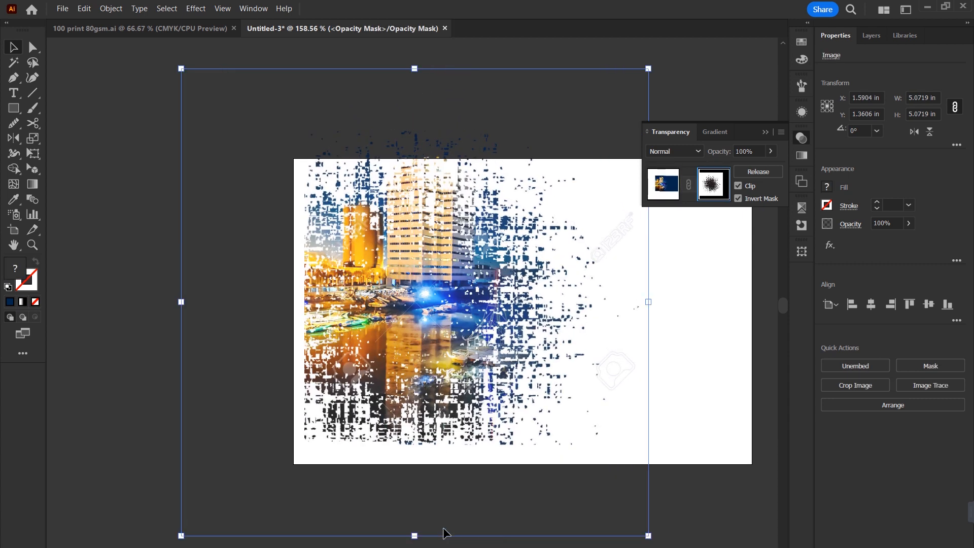
pyautogui.moveTo(456, 378); pyautogui.dragTo(451, 383)
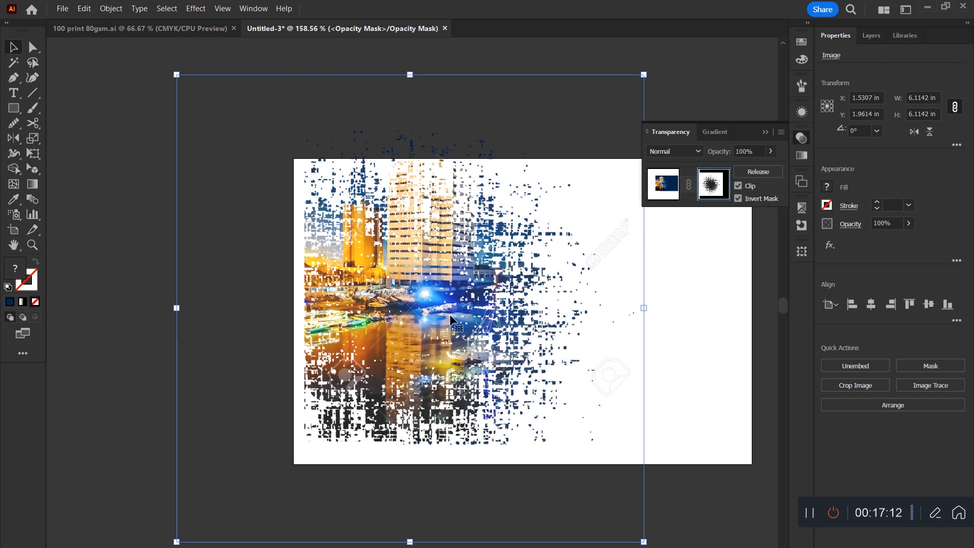
pyautogui.moveTo(446, 308); pyautogui.dragTo(439, 342)
# Draw a rectangle in the mask across the photo's lower part, fill it white and narrow it to about 5.63 in.
pyautogui.click(13, 108)
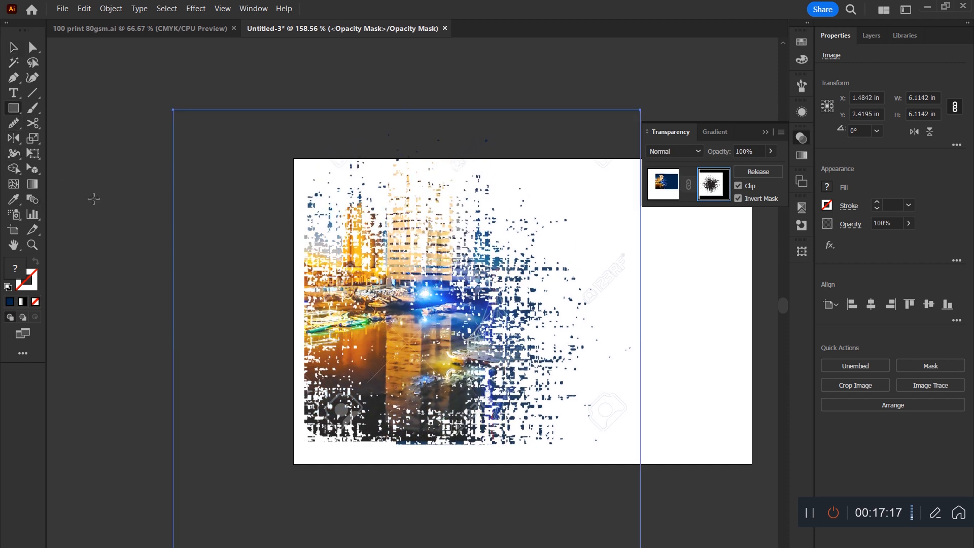
pyautogui.moveTo(150, 333); pyautogui.dragTo(663, 489)
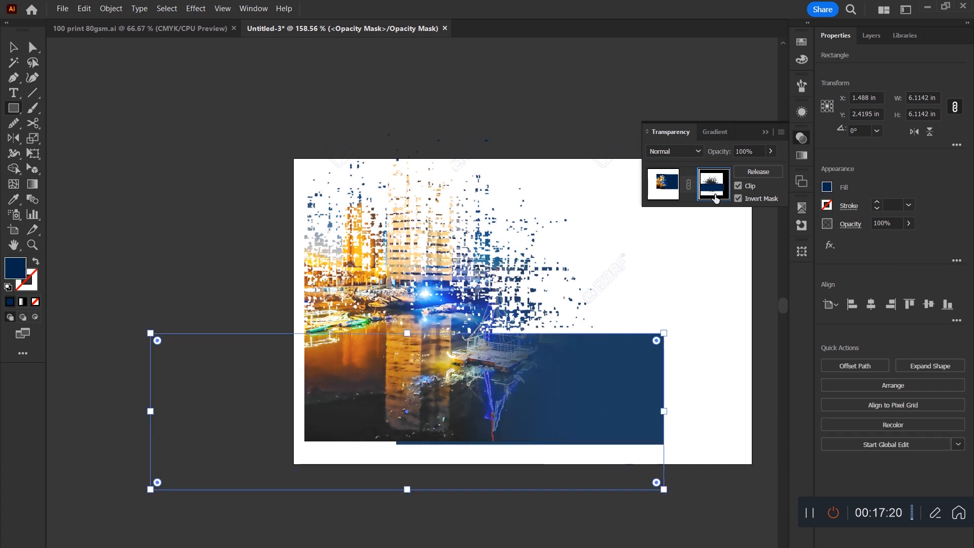
pyautogui.click(801, 41)
pyautogui.click(672, 76)
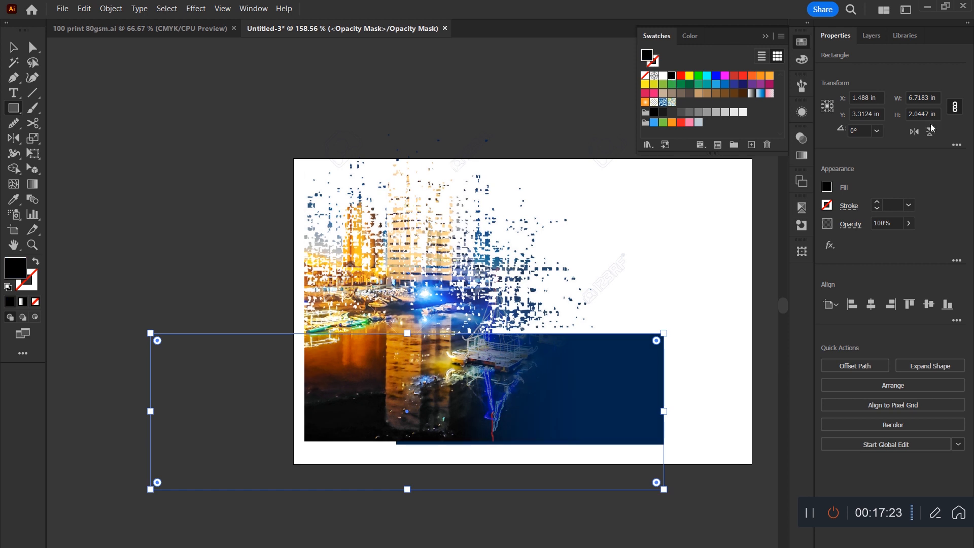
pyautogui.click(663, 77)
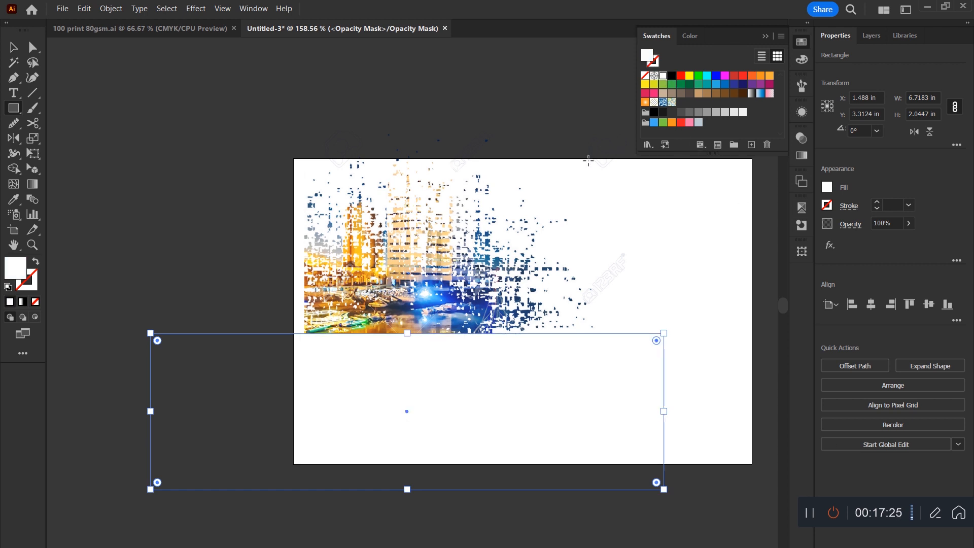
pyautogui.press('v')
pyautogui.moveTo(150, 411); pyautogui.dragTo(233, 411)
pyautogui.press('a')
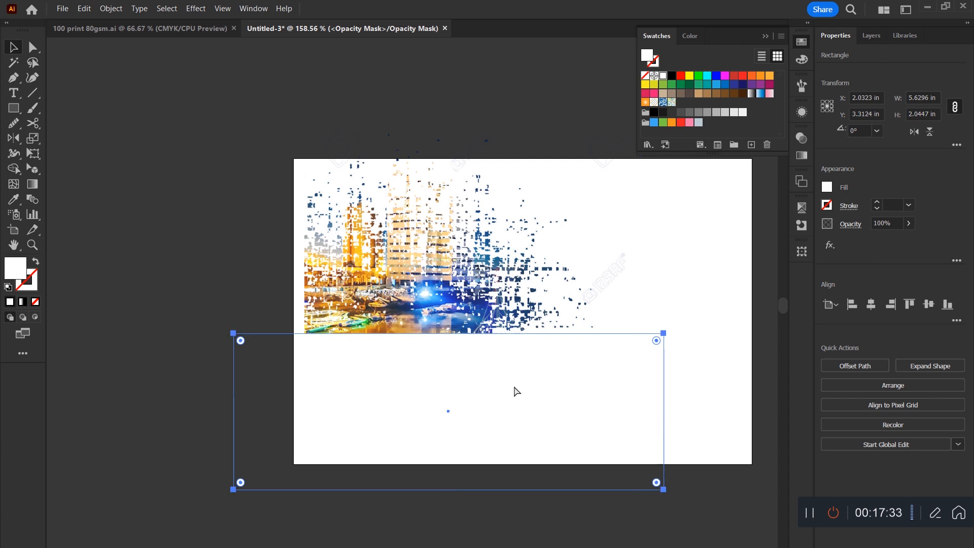
# Undo the mask rectangle and the last downward move of the splat image.
pyautogui.hotkey('ctrl', 'z')
pyautogui.hotkey('ctrl', 'z')
pyautogui.hotkey('ctrl', 'z')
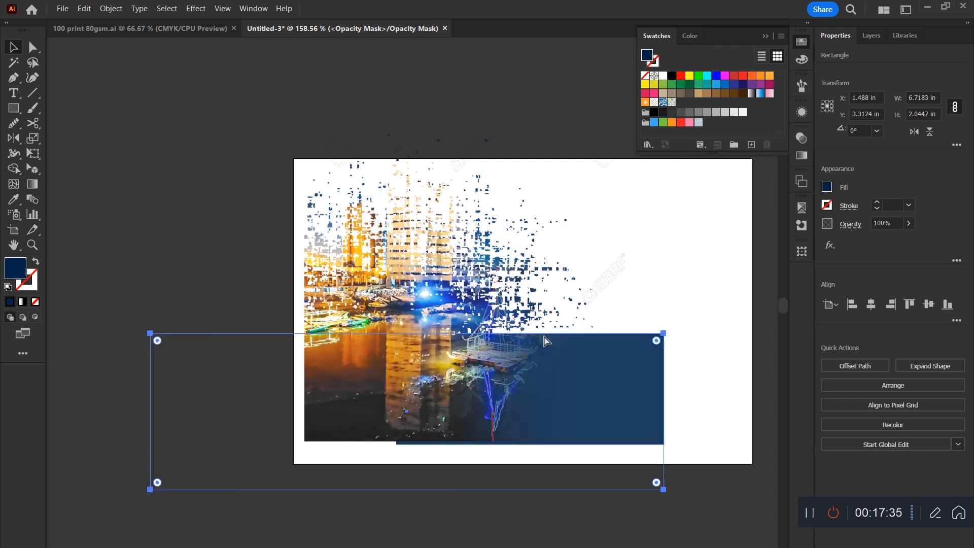
pyautogui.hotkey('ctrl', 'z')
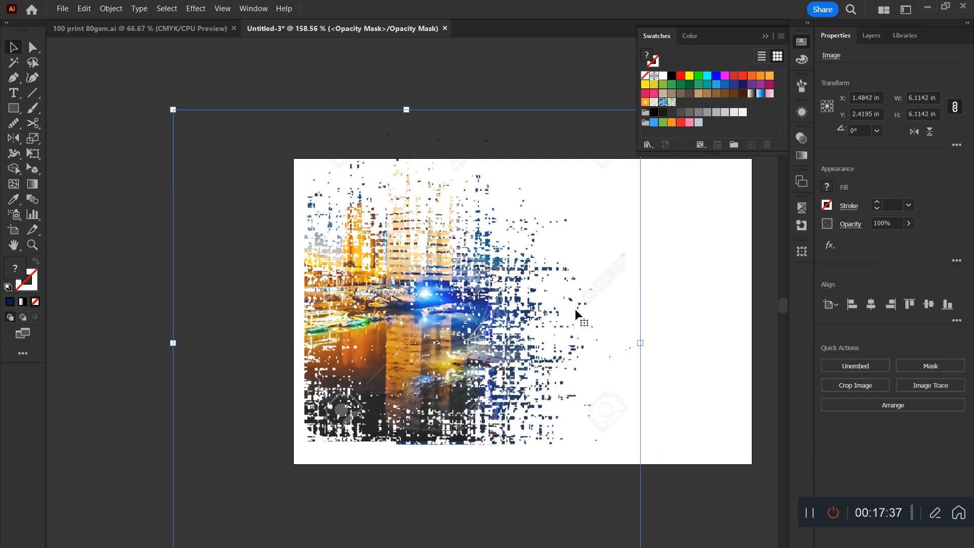
pyautogui.hotkey('ctrl', 'z')
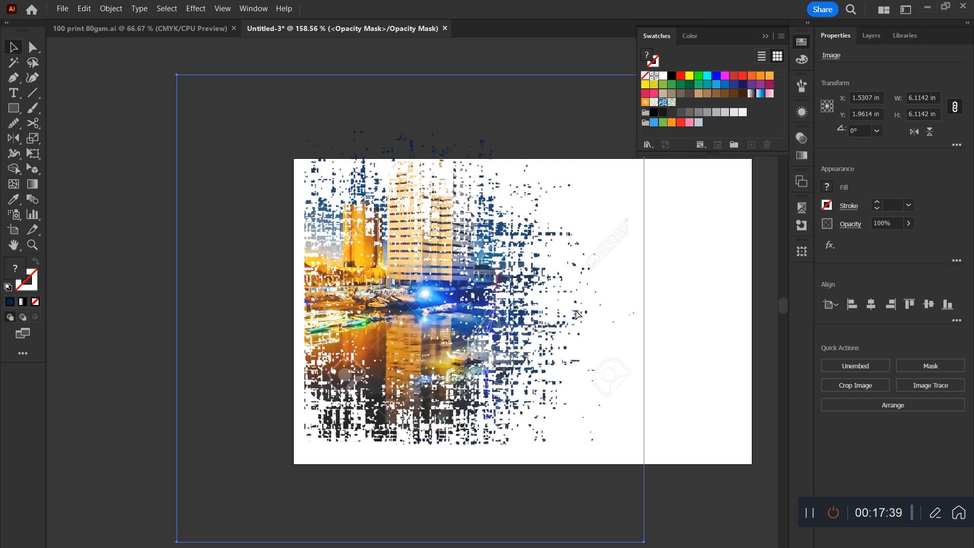
# Draw a rectangle about 2.22 by 2.39 in over the mask's lower-right area and fill it white.
pyautogui.click(586, 328)
pyautogui.click(22, 109)
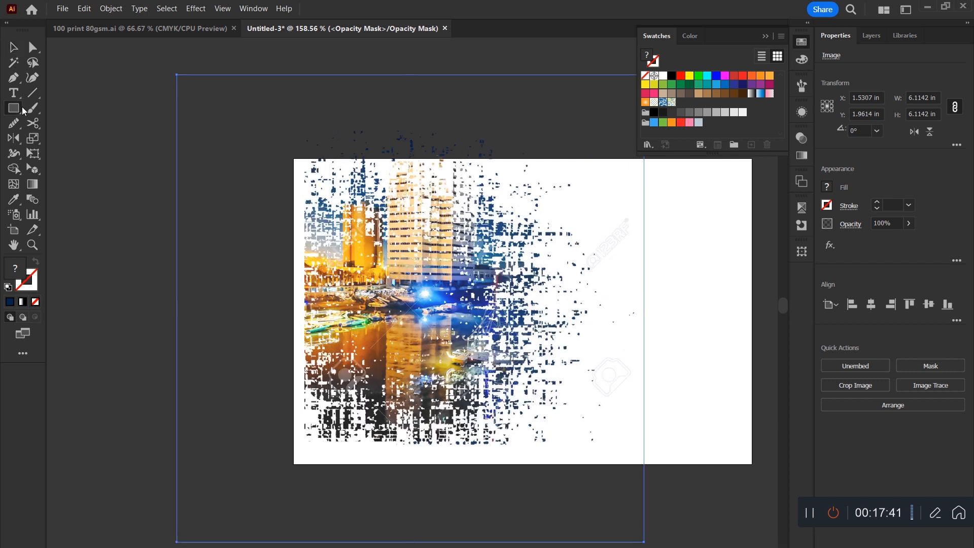
pyautogui.moveTo(701, 272); pyautogui.dragTo(532, 455)
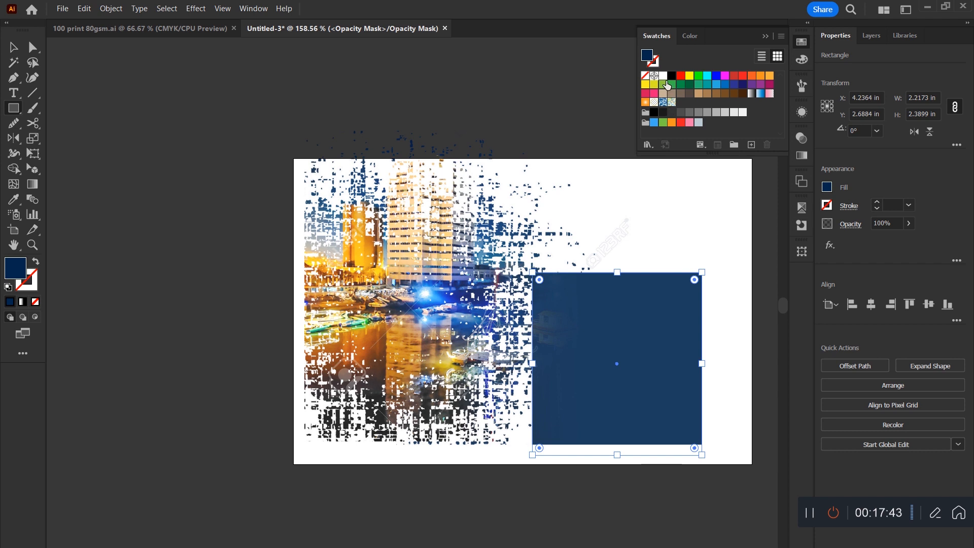
pyautogui.click(663, 75)
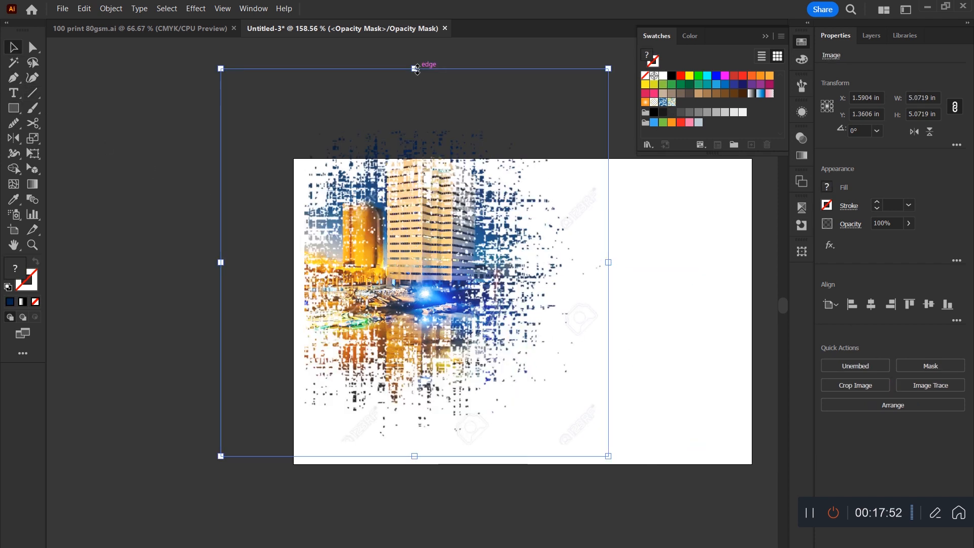
# Resize the splat image proportionally inside the mask, reposition it around the tall building and return to the artwork.
pyautogui.moveTo(413, 65); pyautogui.dragTo(415, 118)
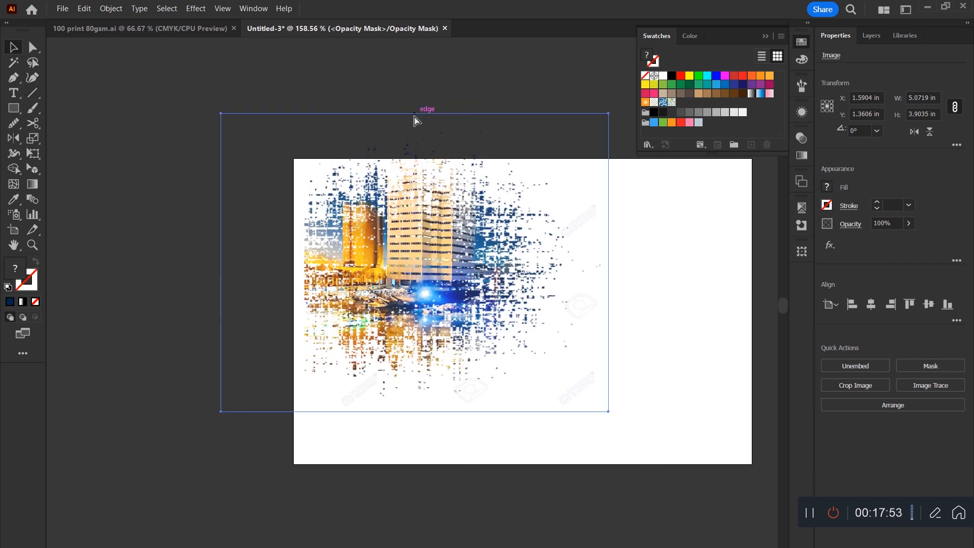
pyautogui.hotkey('ctrl', 'z')
pyautogui.moveTo(609, 456); pyautogui.dragTo(646, 494)
pyautogui.moveTo(526, 422); pyautogui.dragTo(564, 481)
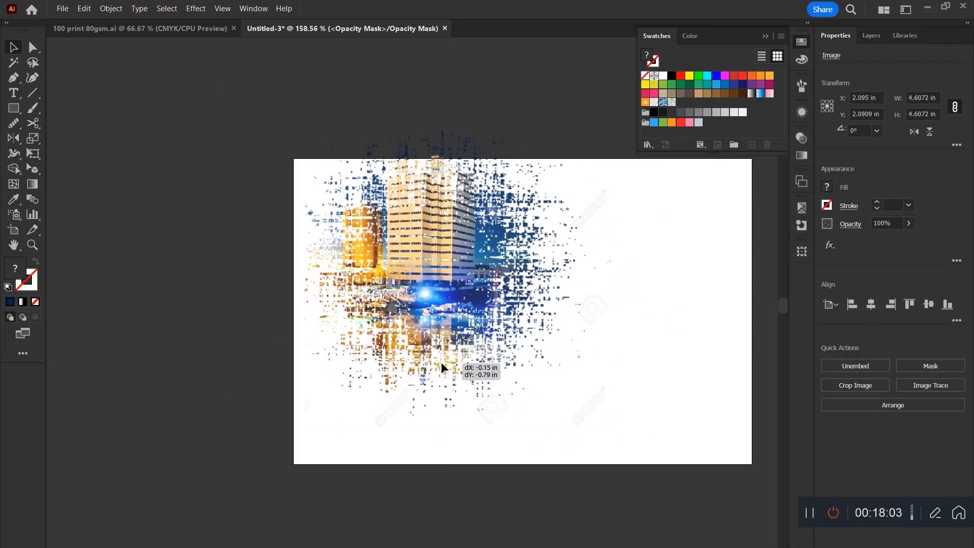
pyautogui.click(802, 138)
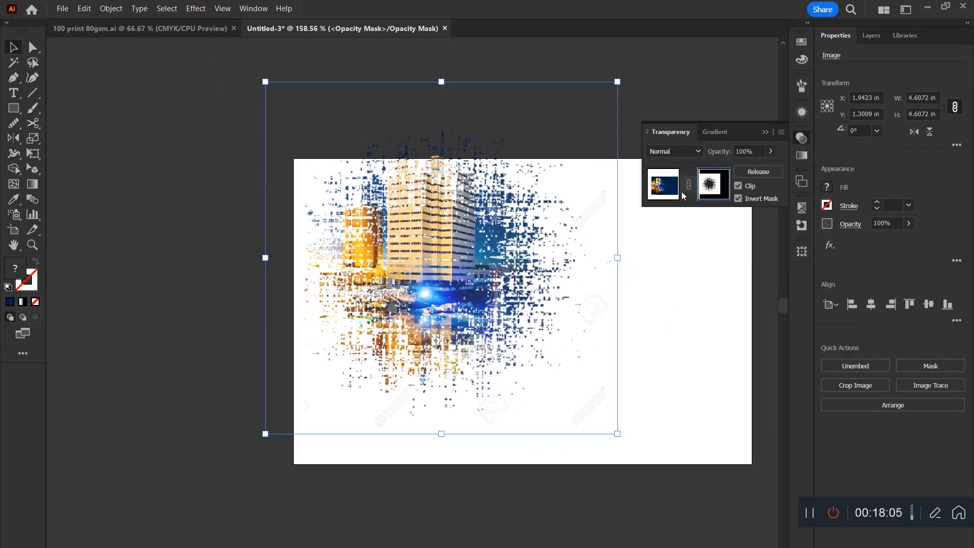
# Shrink the masked city group slightly and move it down within the artboard.
pyautogui.click(239, 269)
pyautogui.moveTo(496, 174); pyautogui.dragTo(485, 204)
pyautogui.moveTo(514, 167); pyautogui.dragTo(530, 217)
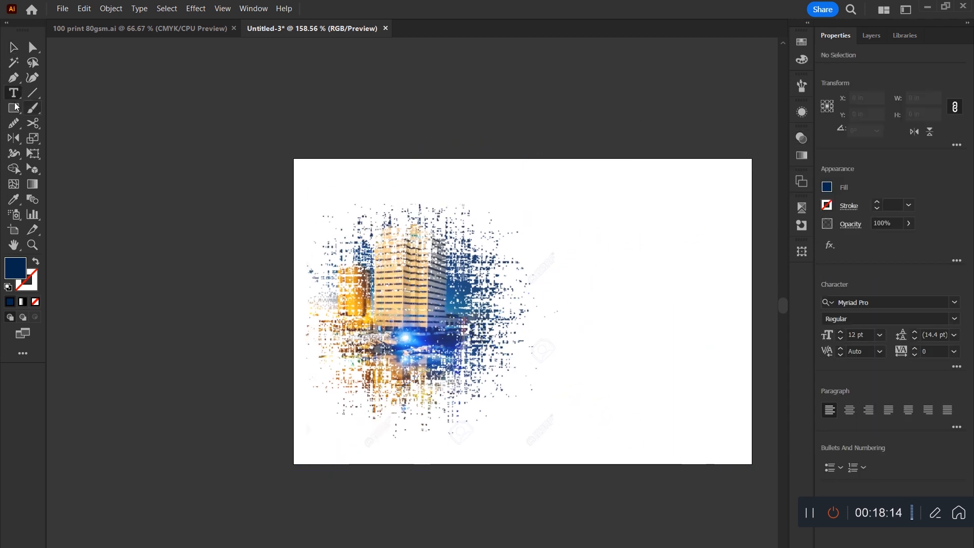
# Draw a 6 by 4.036 in rectangle covering the artboard behind the city and fill it with blue sampled beside the building.
pyautogui.click(13, 107)
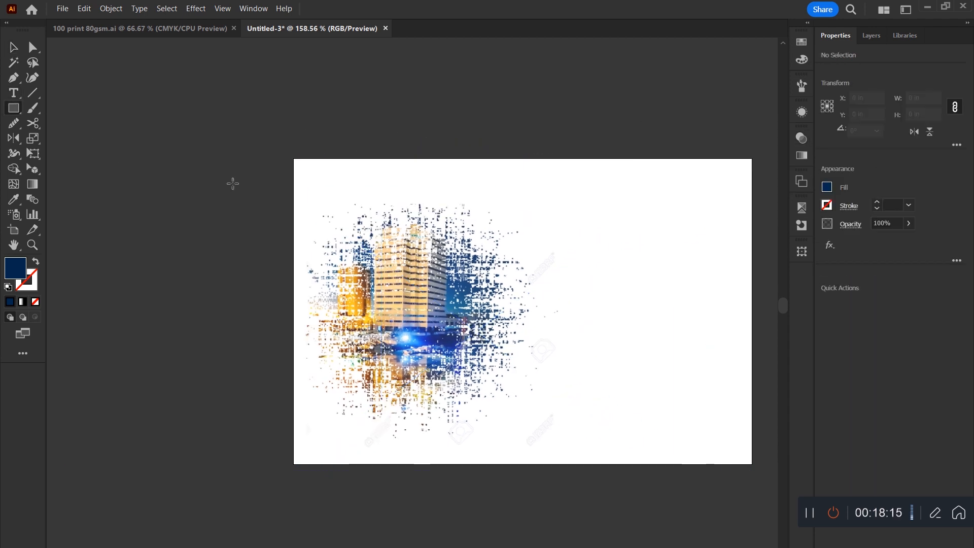
pyautogui.moveTo(295, 159); pyautogui.dragTo(752, 465)
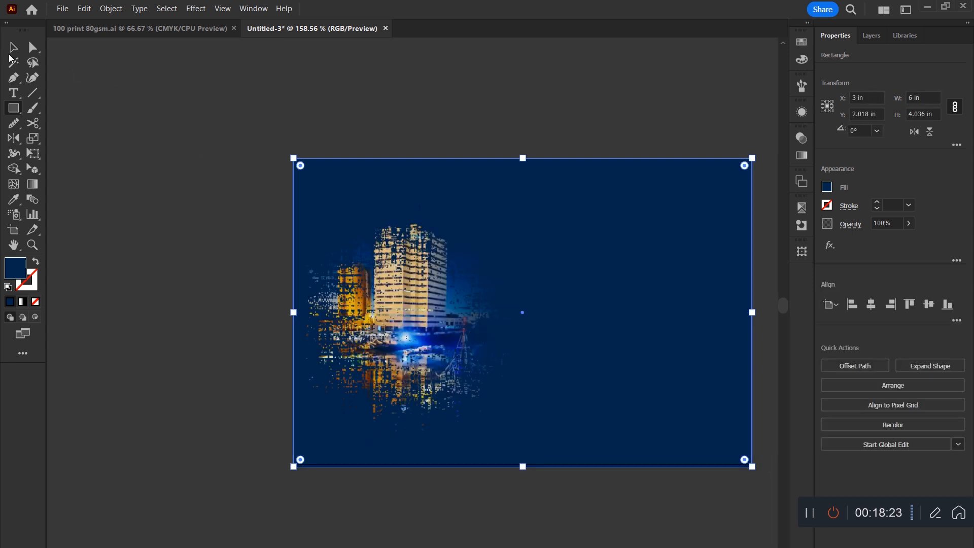
pyautogui.click(14, 199)
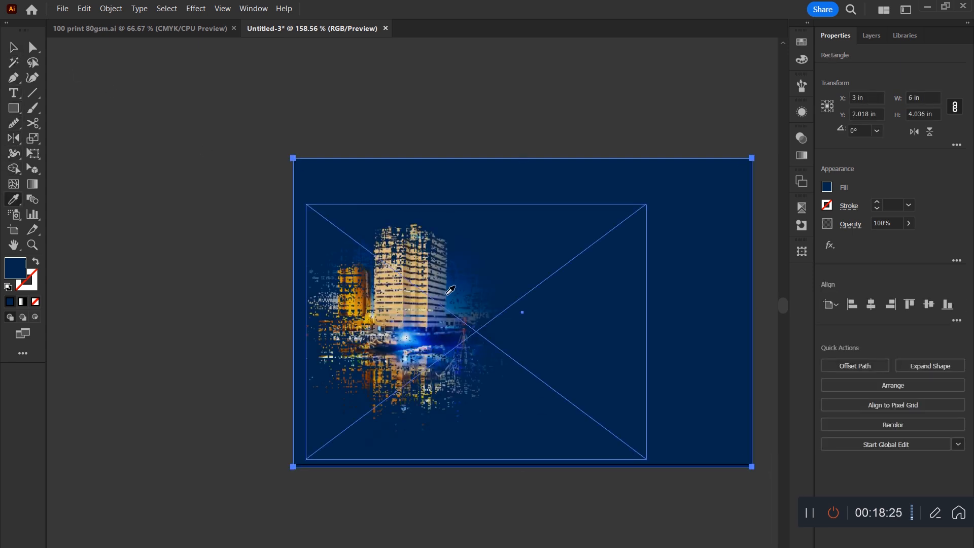
pyautogui.click(464, 289)
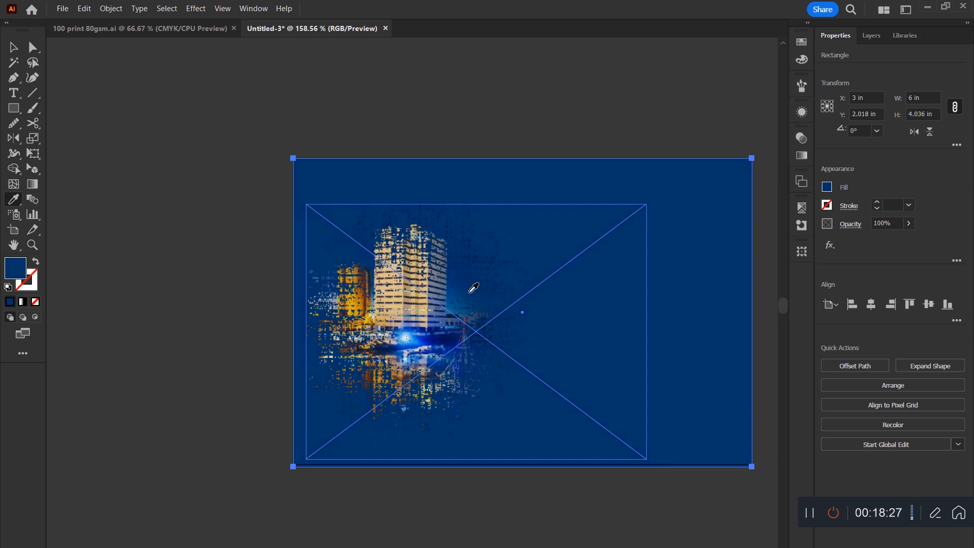
# Enlarge the masked city group and shift it left on the blue background.
pyautogui.press('v')
pyautogui.click(486, 383)
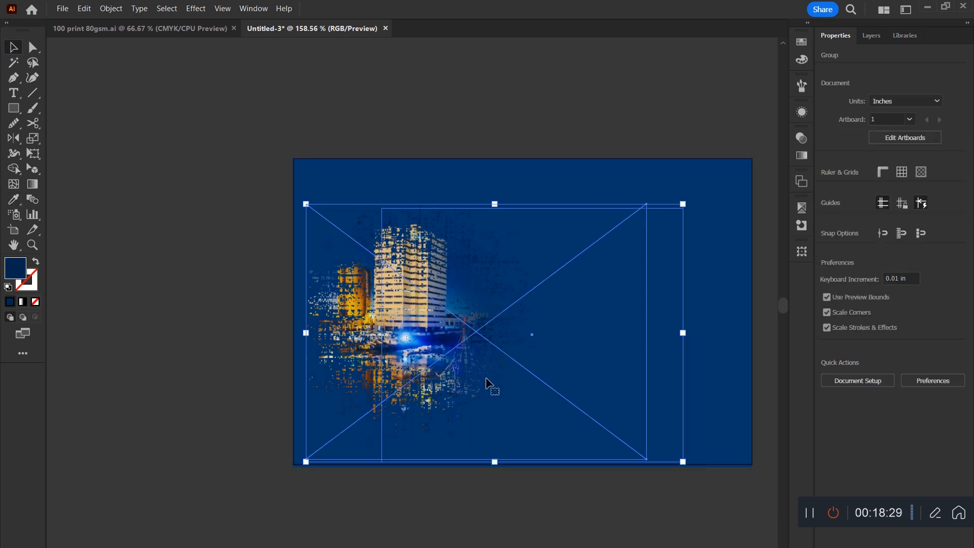
pyautogui.moveTo(684, 333); pyautogui.dragTo(742, 333)
pyautogui.moveTo(528, 369); pyautogui.dragTo(441, 377)
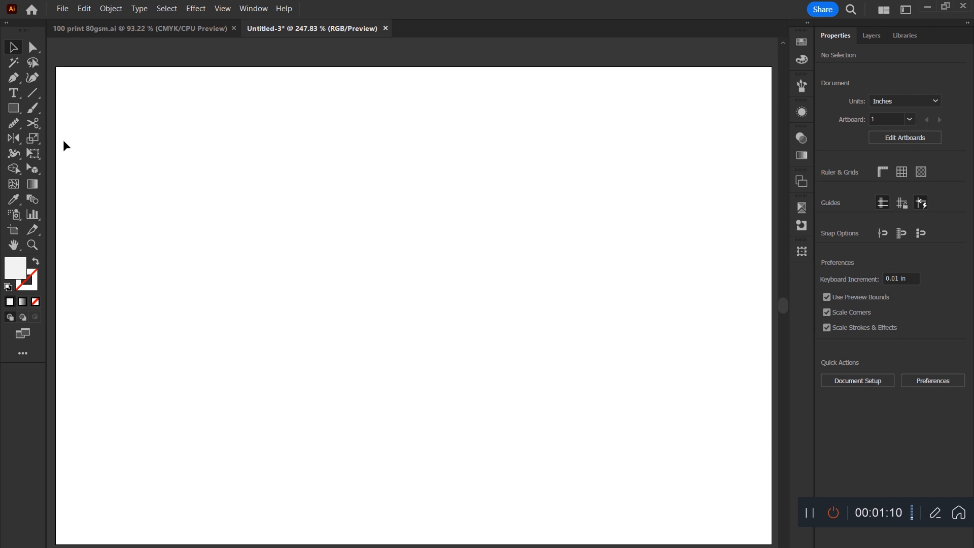
# Add the text LANDSCAPE to the blank artboard, enlarge it to about 92.63 pt and place a copy above it.
pyautogui.click(14, 95)
pyautogui.click(349, 307)
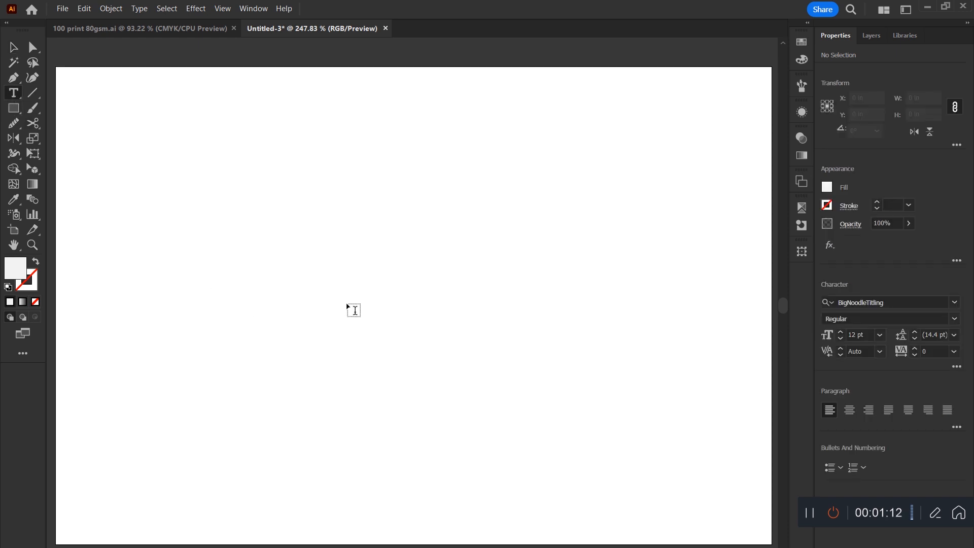
pyautogui.write('LANDSCAPE')
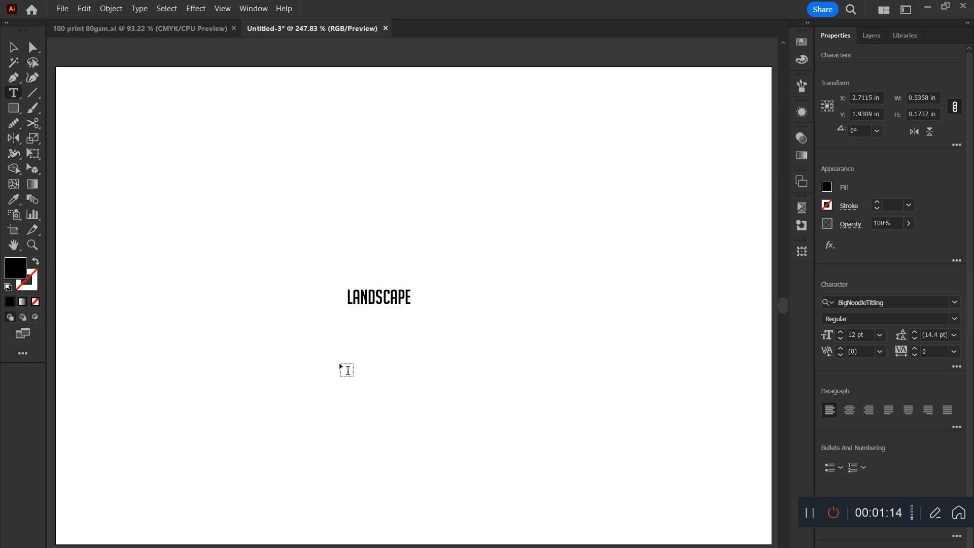
pyautogui.press('Escape')
pyautogui.moveTo(397, 308); pyautogui.dragTo(640, 360)
pyautogui.click(533, 217)
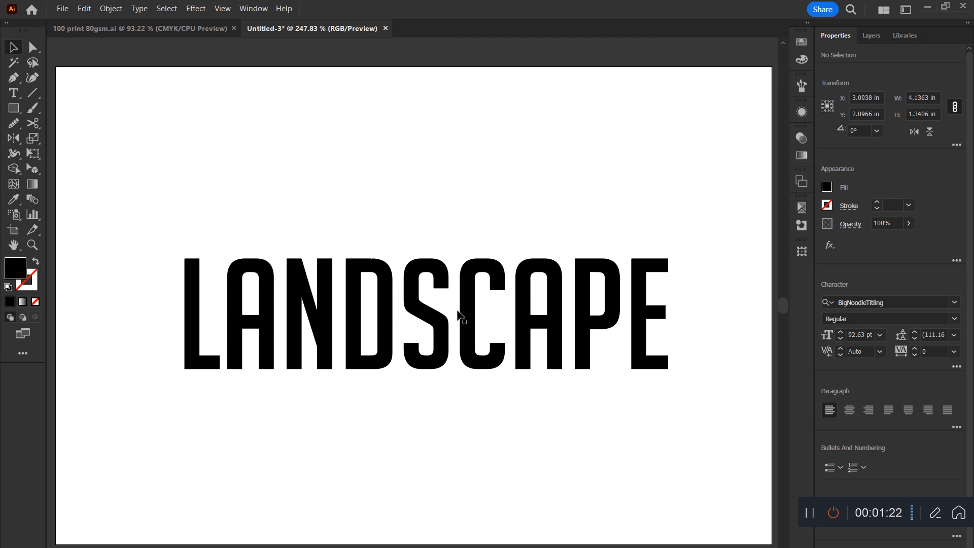
pyautogui.moveTo(562, 331); pyautogui.dragTo(561, 148)
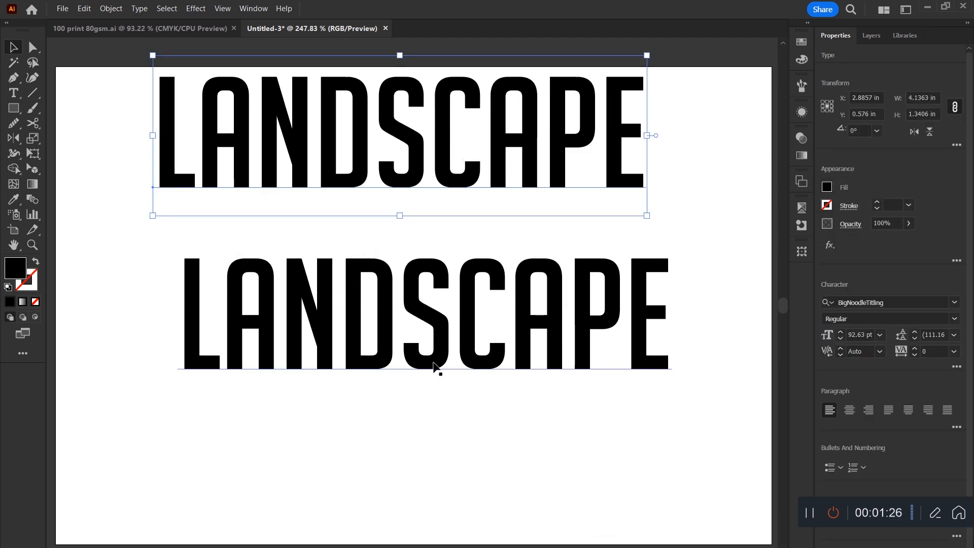
# Switch to the web browser and bring up the image results for "landscape".
pyautogui.click(405, 547)
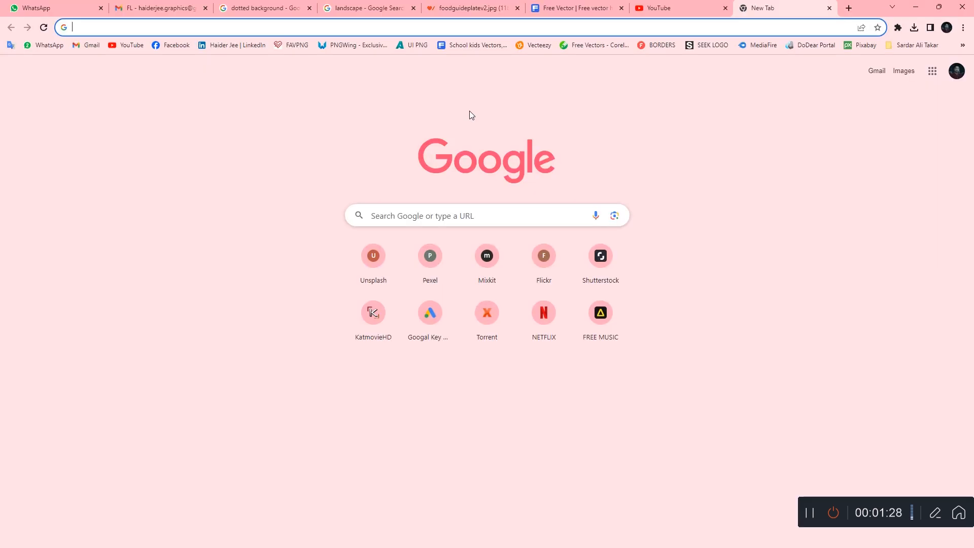
pyautogui.click(353, 4)
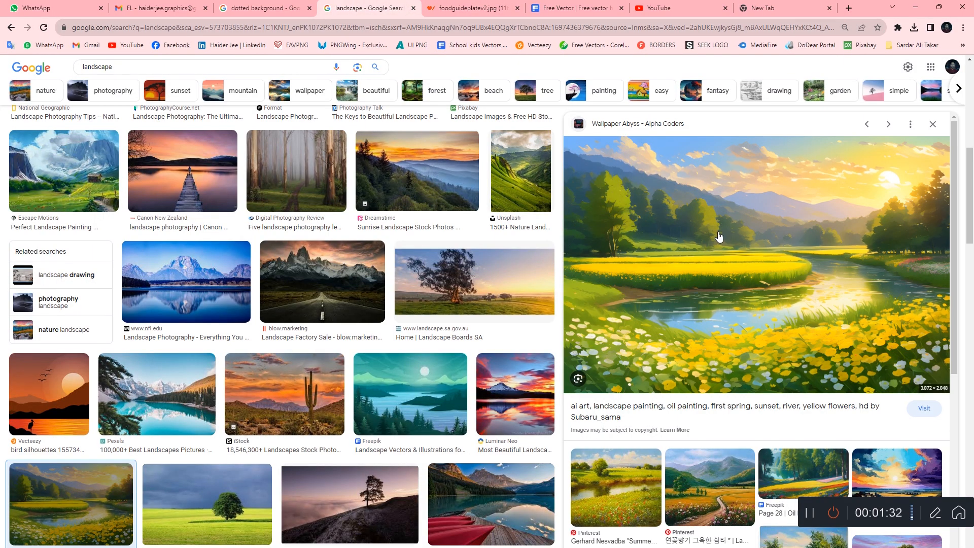
# Copy the enlarged landscape painting of the river and yellow flowers from the browser and paste it into the Illustrator document.
pyautogui.rightClick(741, 209)
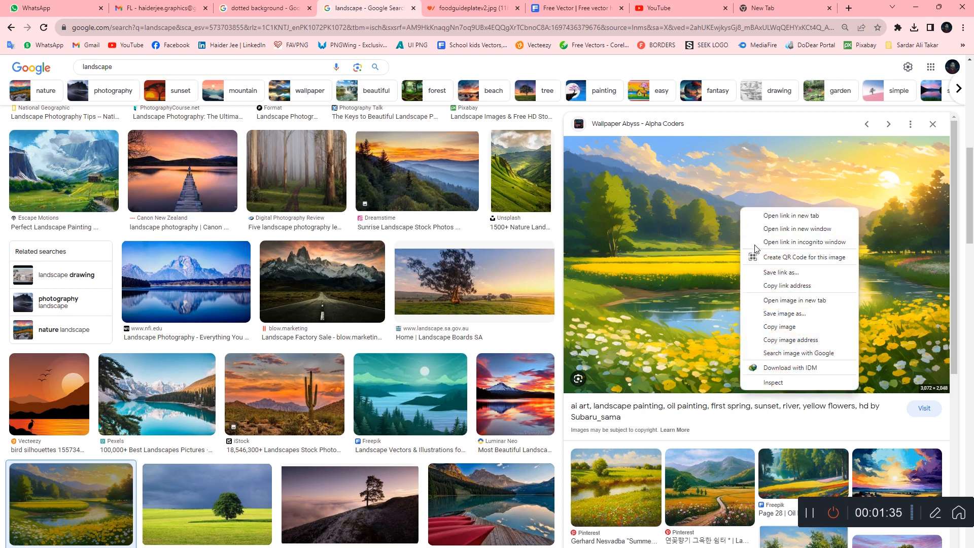
pyautogui.click(787, 329)
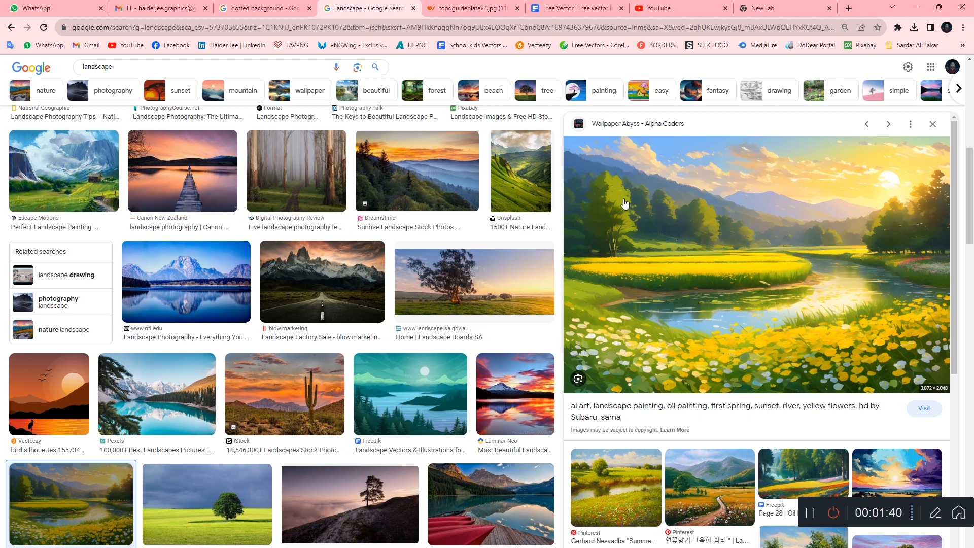
pyautogui.click(915, 7)
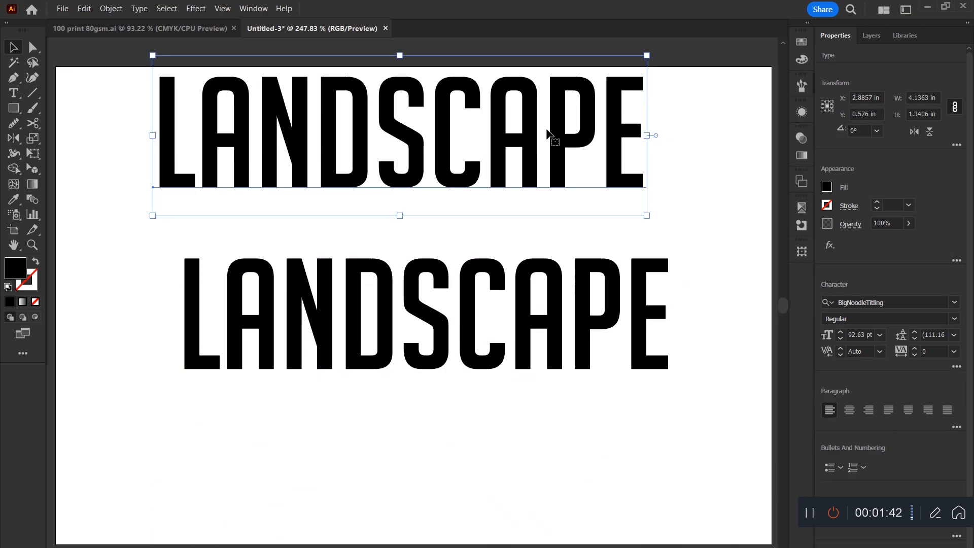
pyautogui.click(589, 414)
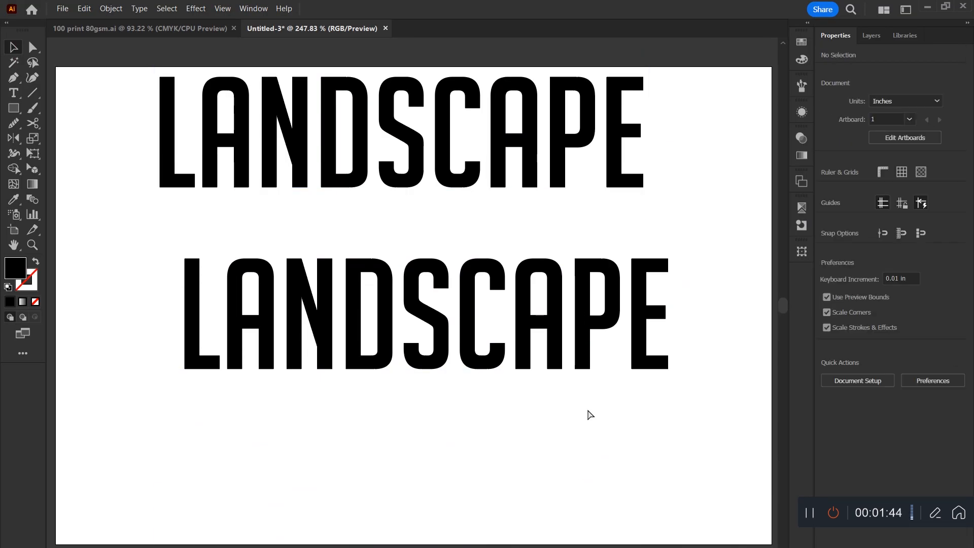
pyautogui.hotkey('ctrl', 'v')
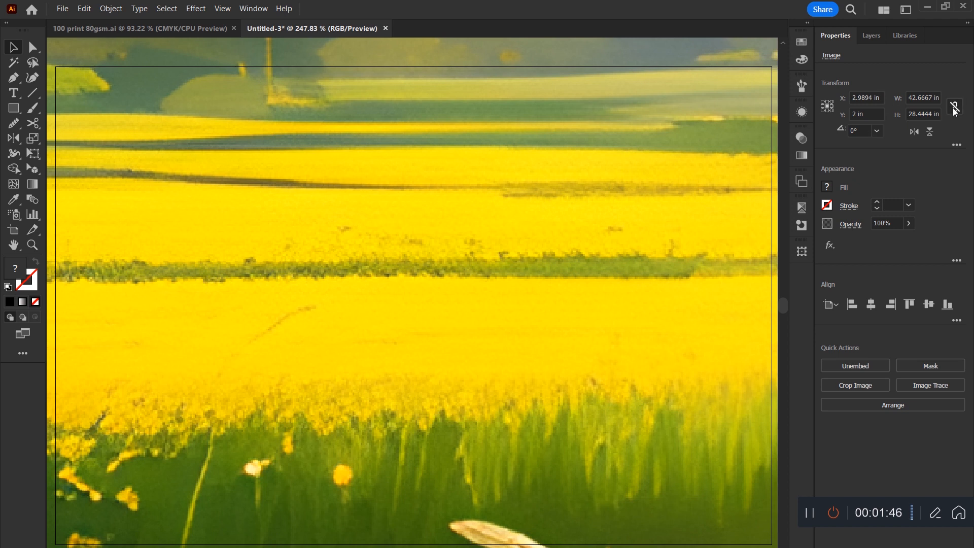
# Scale the pasted painting to about 4.43 by 2.38 in and place it behind the lower LANDSCAPE text.
pyautogui.click(931, 98)
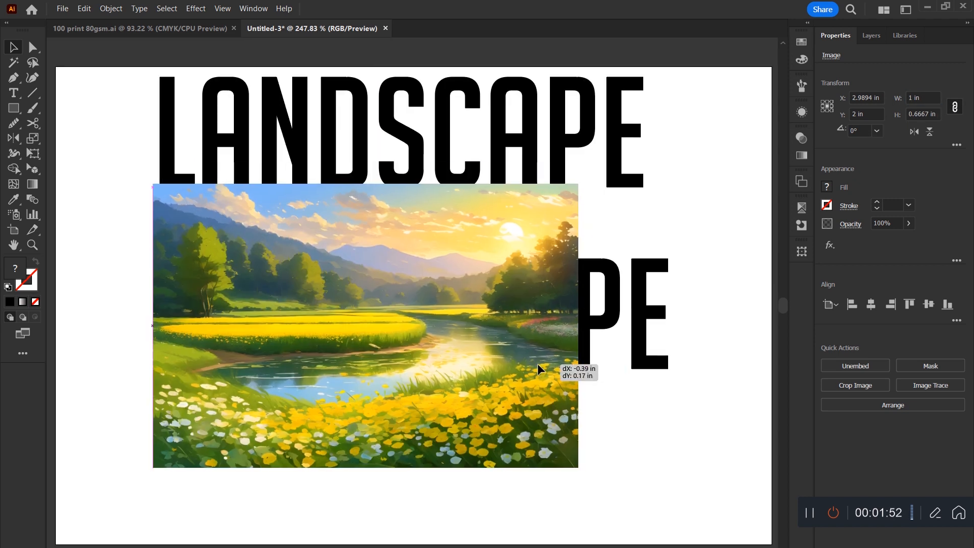
pyautogui.moveTo(537, 363); pyautogui.dragTo(609, 358)
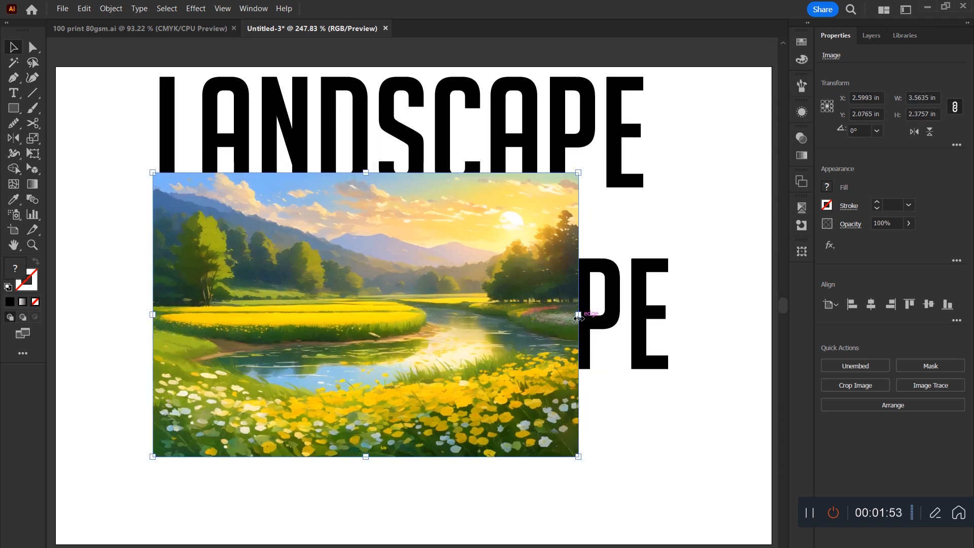
pyautogui.moveTo(578, 318); pyautogui.dragTo(682, 318)
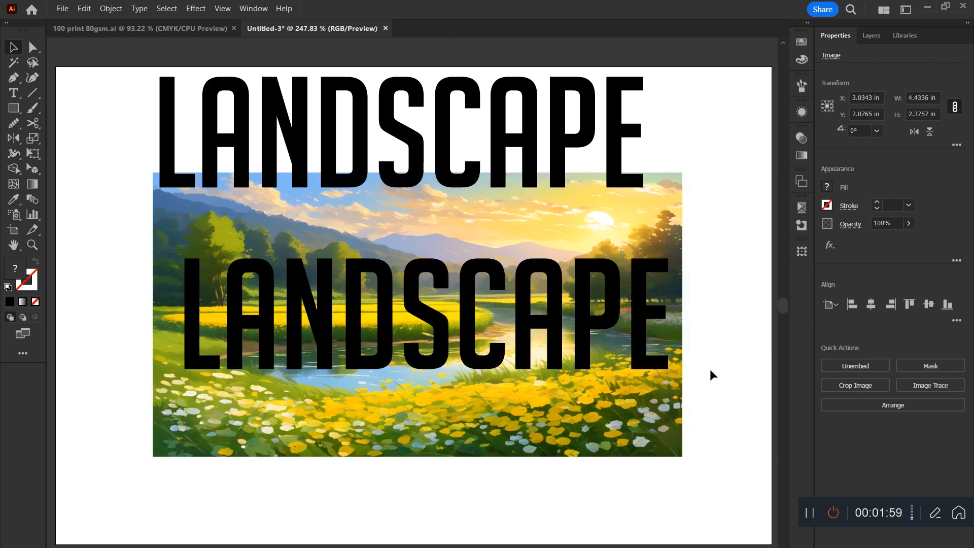
pyautogui.moveTo(641, 417); pyautogui.dragTo(640, 457)
# Make an opacity mask on the painting with the lower LANDSCAPE text and open the mask for editing.
pyautogui.moveTo(724, 271); pyautogui.dragTo(241, 392)
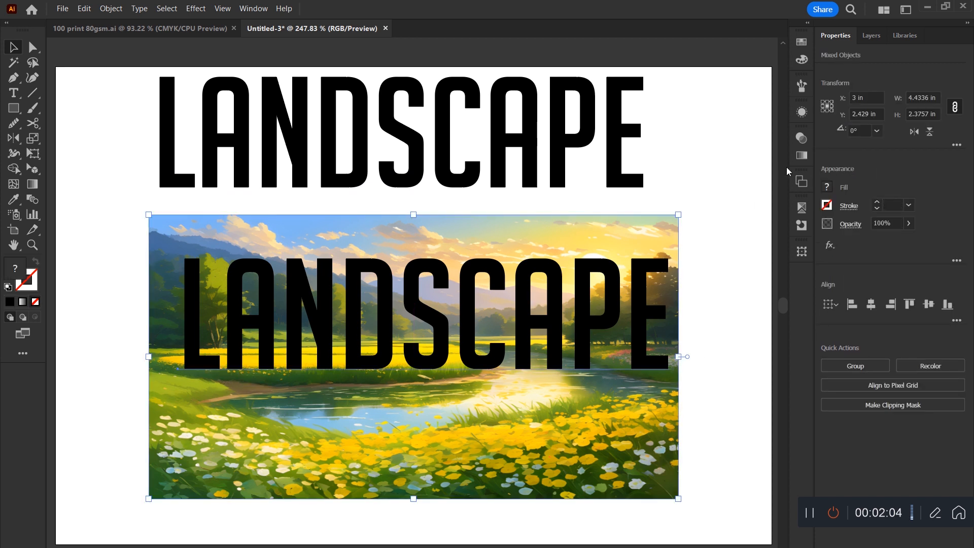
pyautogui.click(801, 139)
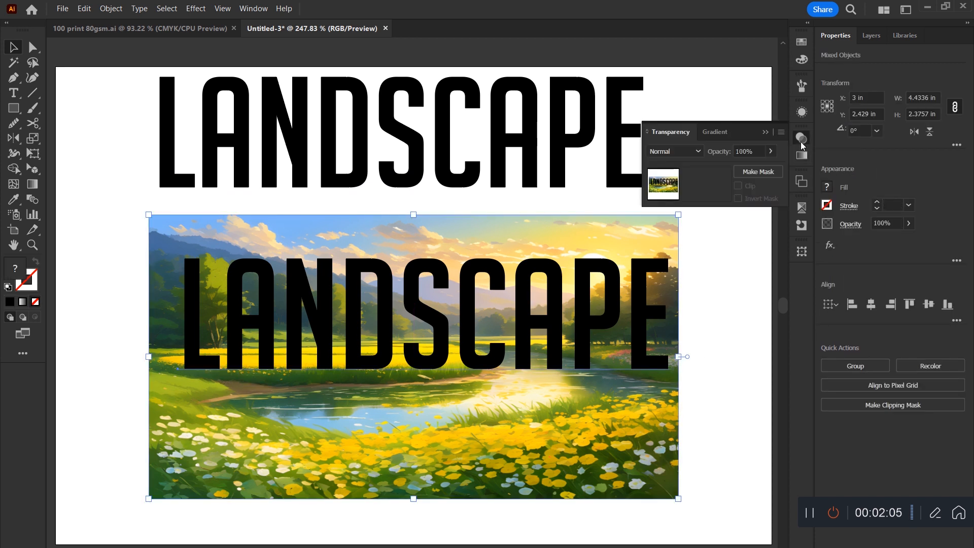
pyautogui.click(751, 171)
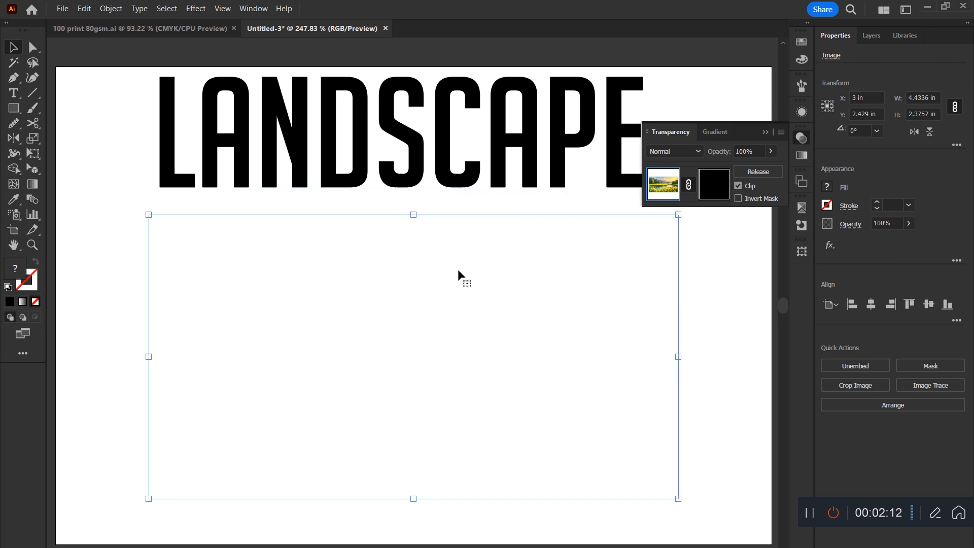
pyautogui.click(715, 196)
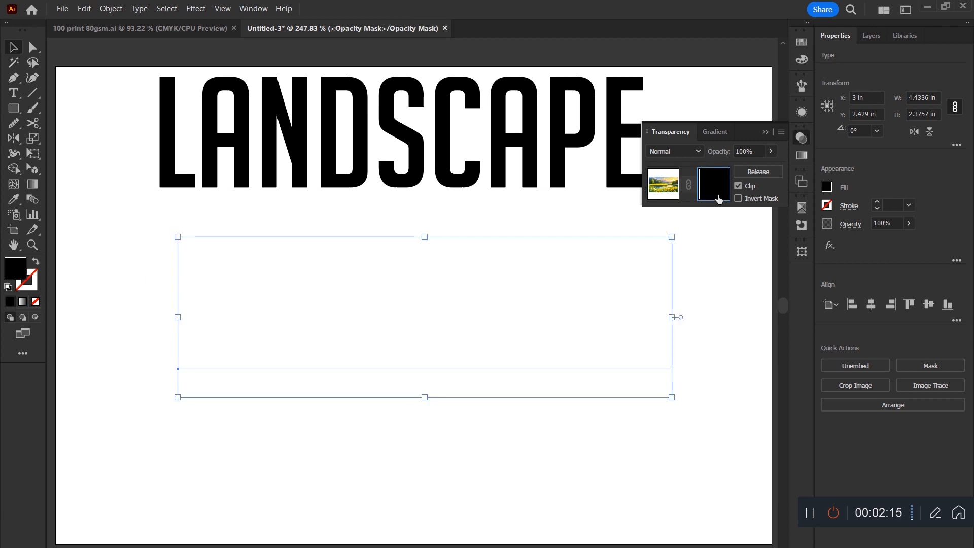
# Try a white fill on the text inside the opacity mask and return it to black.
pyautogui.click(802, 42)
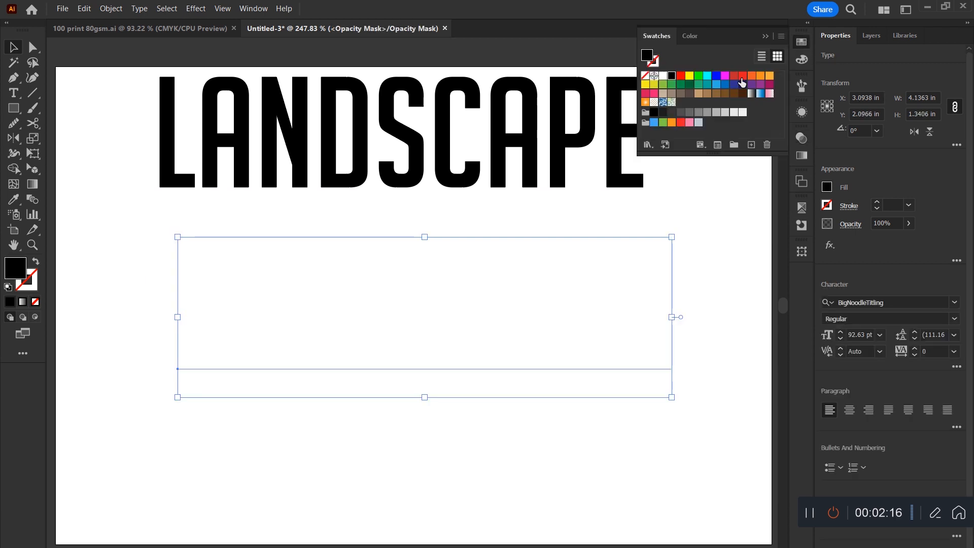
pyautogui.click(664, 76)
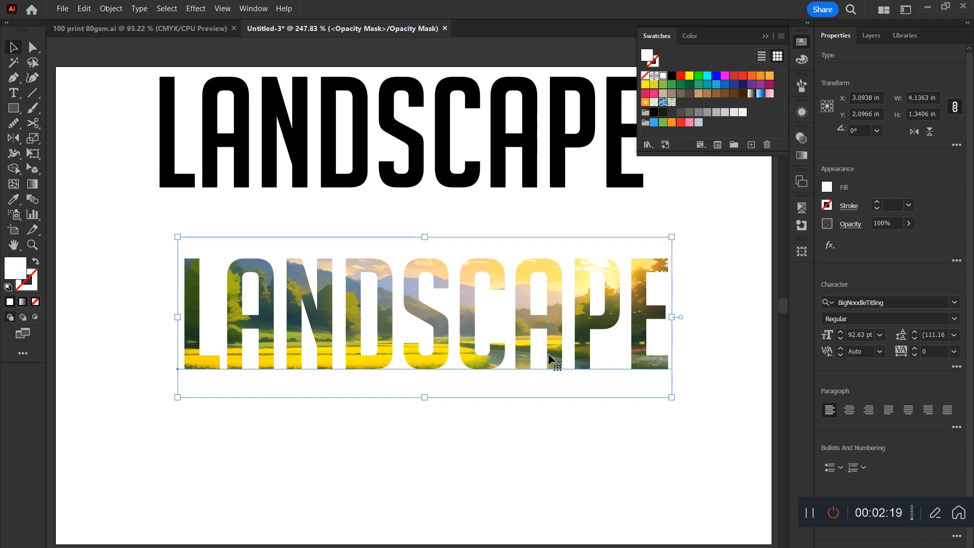
pyautogui.click(671, 77)
# Turn on Invert Mask for the painting's opacity mask.
pyautogui.hotkey('ctrl', 'shift', 'F10')
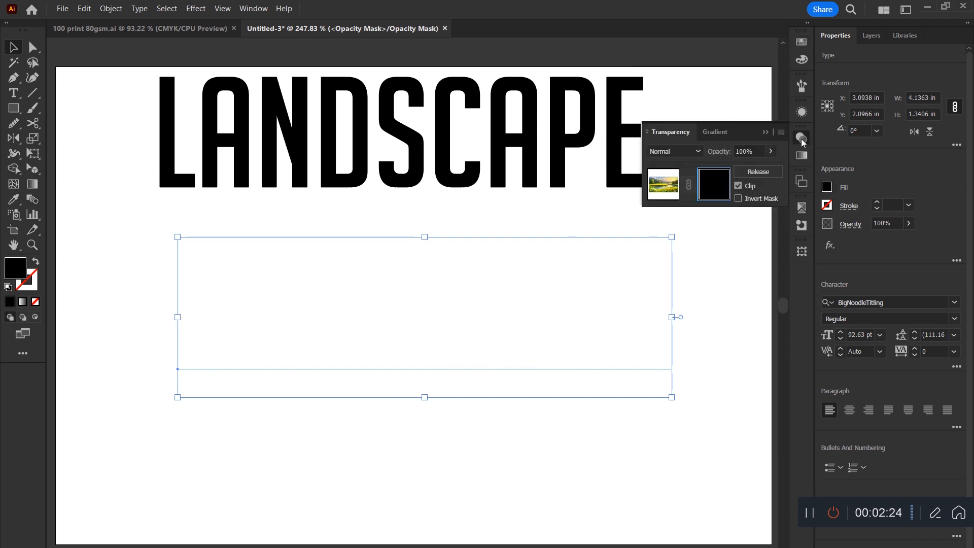
pyautogui.click(749, 201)
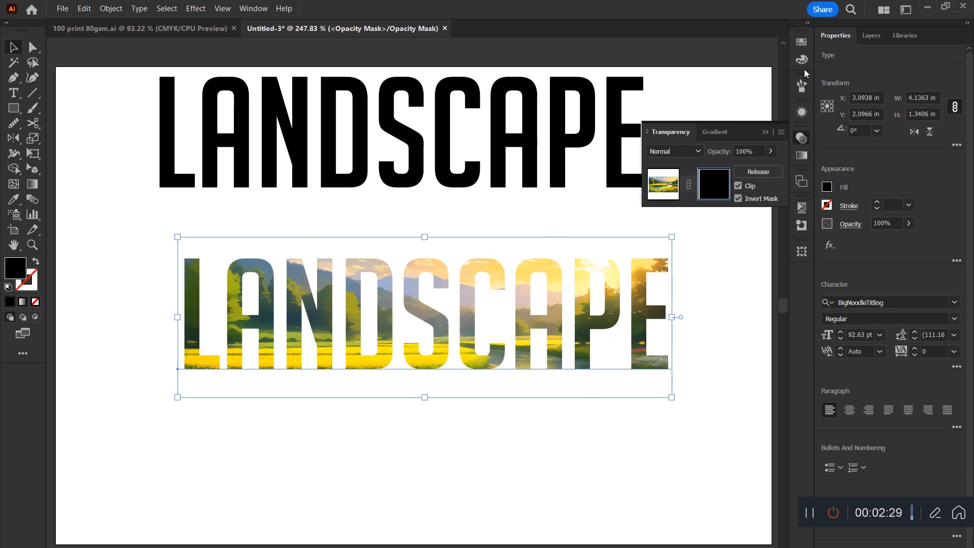
# Switch the mask text's colour to Grayscale, try K 47% and return the fill to black.
pyautogui.click(801, 59)
pyautogui.click(780, 36)
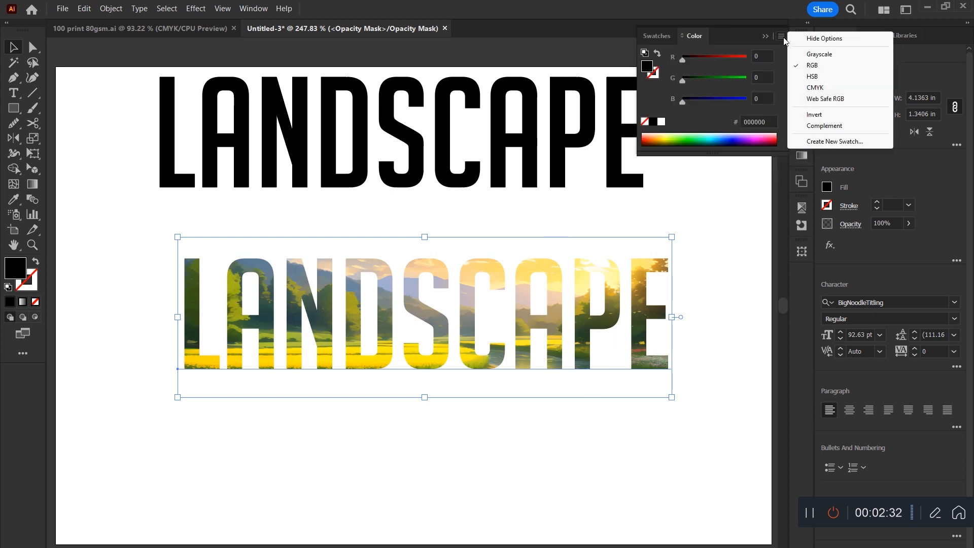
pyautogui.click(817, 54)
pyautogui.moveTo(746, 60); pyautogui.dragTo(710, 58)
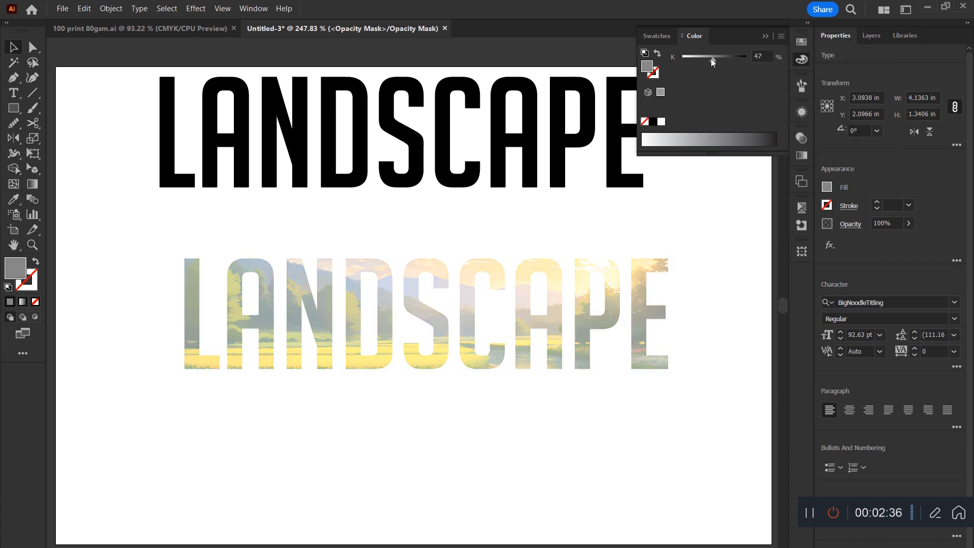
pyautogui.click(740, 63)
pyautogui.moveTo(742, 59); pyautogui.dragTo(751, 90)
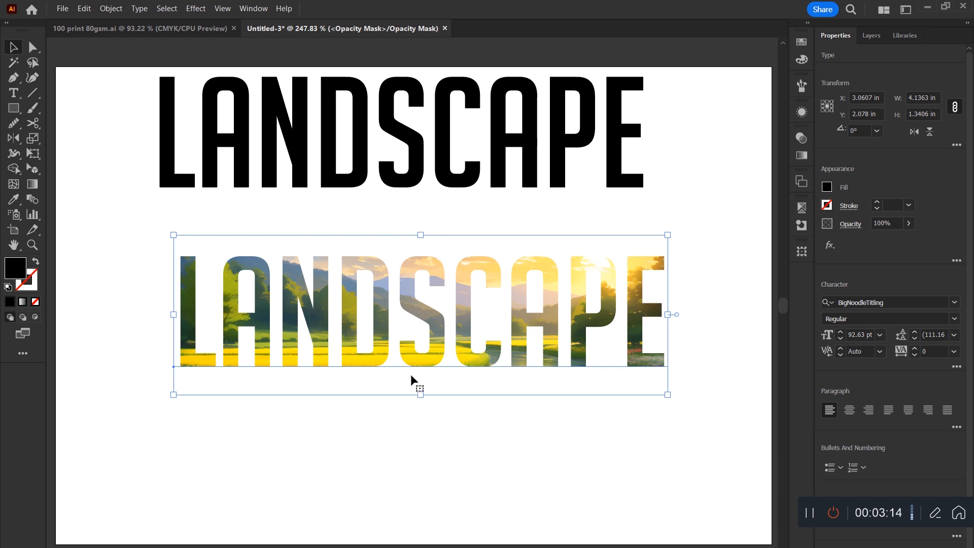
# Leave mask editing by returning to the painting and move the masked LANDSCAPE artwork slightly down.
pyautogui.click(798, 139)
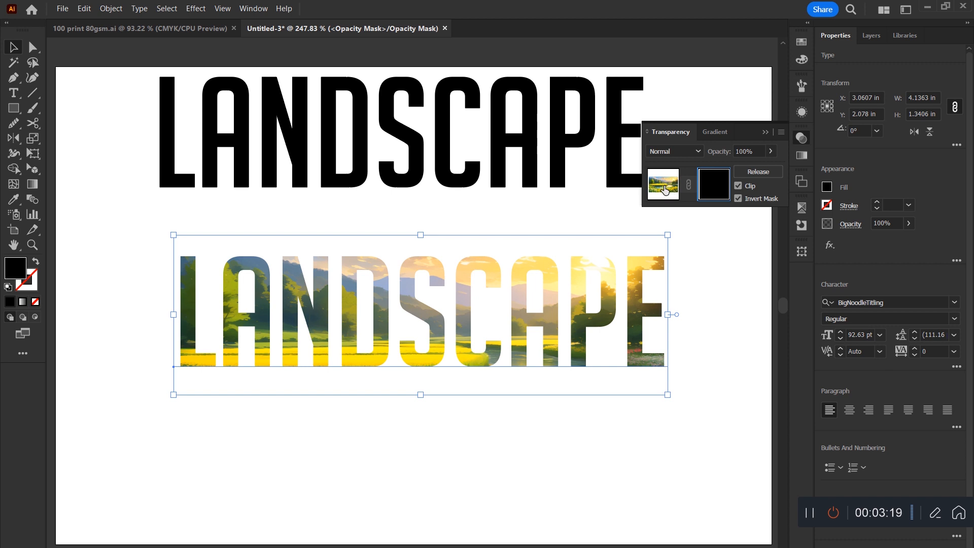
pyautogui.click(665, 190)
pyautogui.click(698, 253)
pyautogui.moveTo(632, 312); pyautogui.dragTo(629, 330)
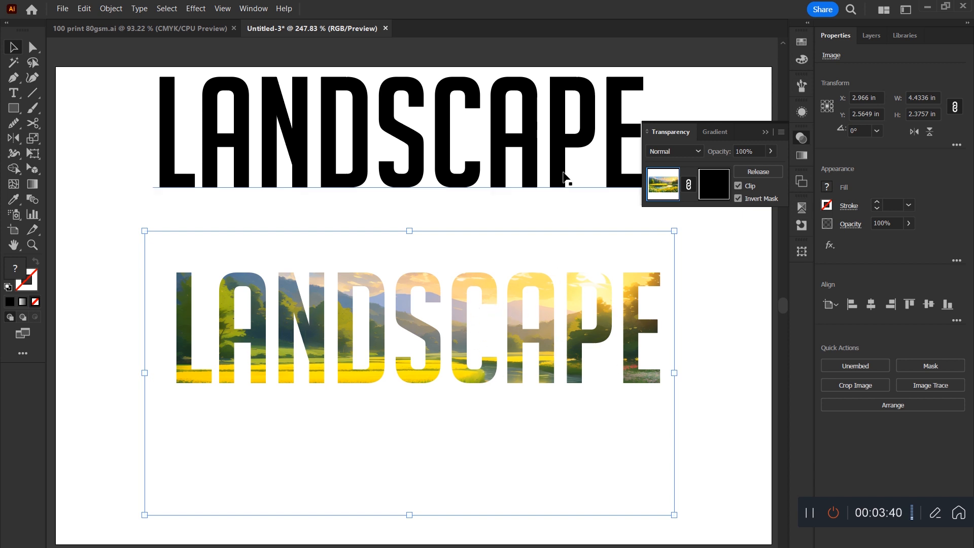
# Delete the upper black LANDSCAPE text.
pyautogui.moveTo(562, 142); pyautogui.dragTo(549, 168)
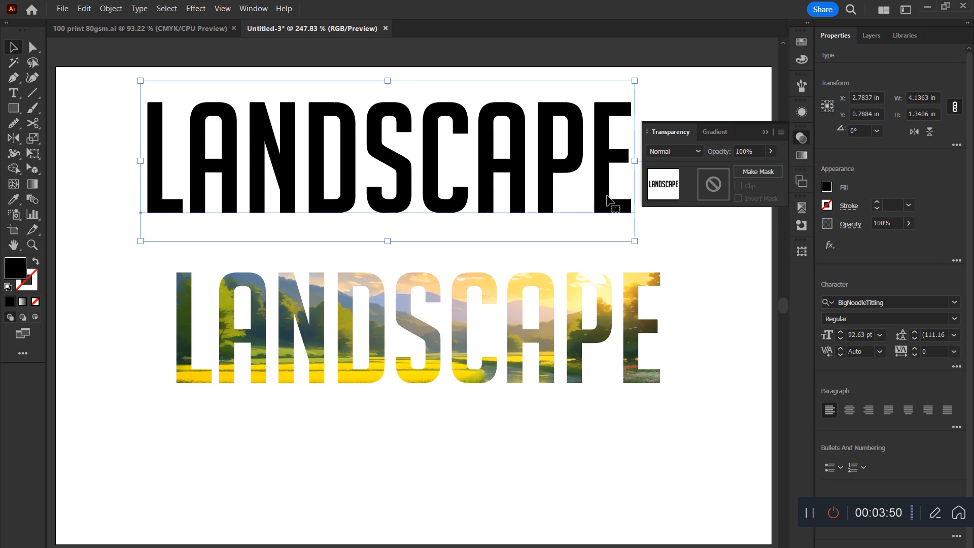
pyautogui.press('Delete')
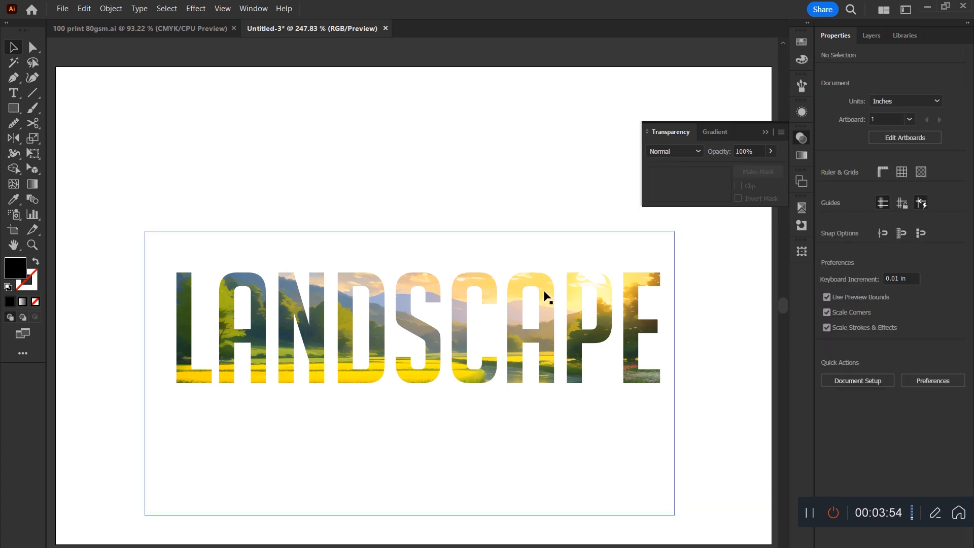
# Duplicate the masked LANDSCAPE artwork above and to the left of the original, and release the copy's opacity mask.
pyautogui.moveTo(554, 348); pyautogui.dragTo(477, 228)
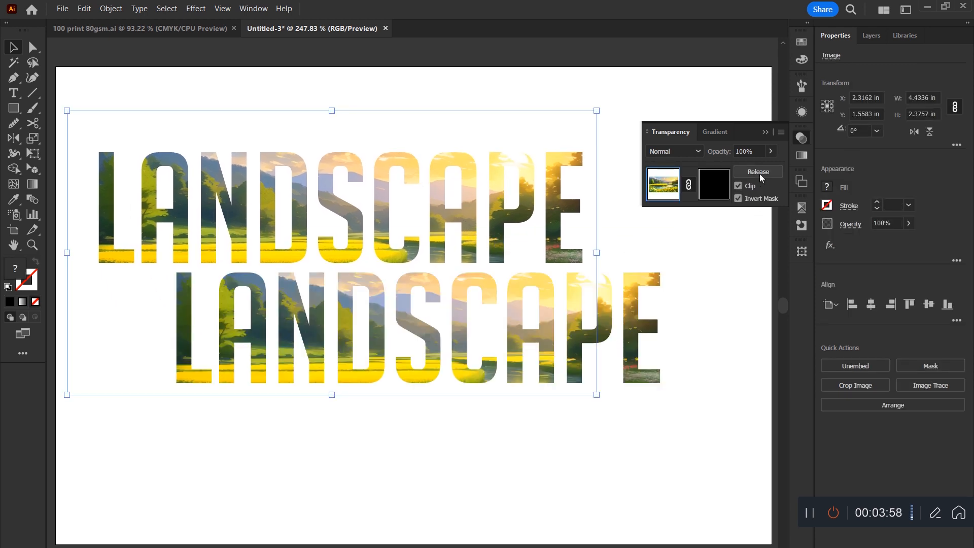
pyautogui.click(760, 173)
pyautogui.click(611, 171)
# Delete the released copy of the painting and align the freed black LANDSCAPE text over the masked artwork.
pyautogui.moveTo(584, 124); pyautogui.dragTo(513, 437)
pyautogui.press('Delete')
pyautogui.moveTo(496, 215); pyautogui.dragTo(576, 334)
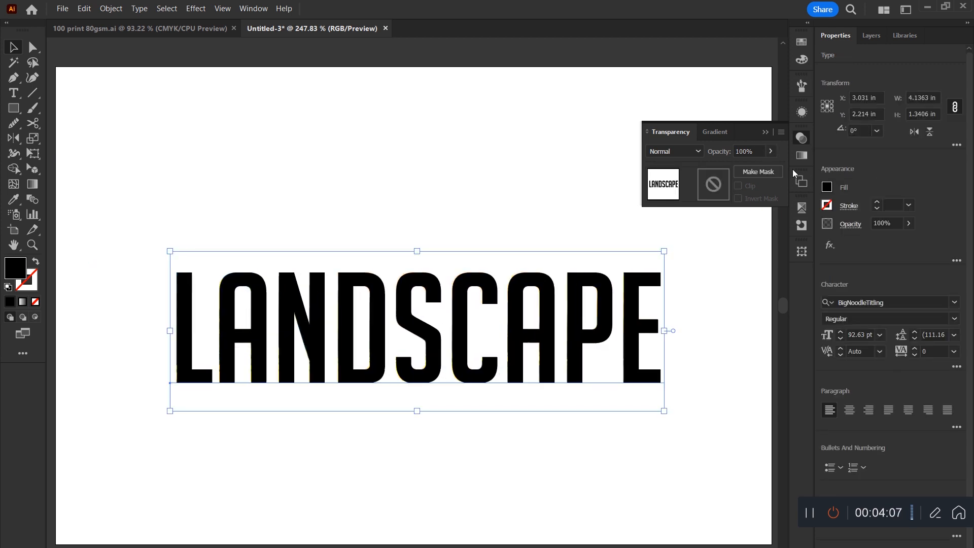
# Add a 6 pt white stroke to the black LANDSCAPE text through its appearance attributes.
pyautogui.click(801, 111)
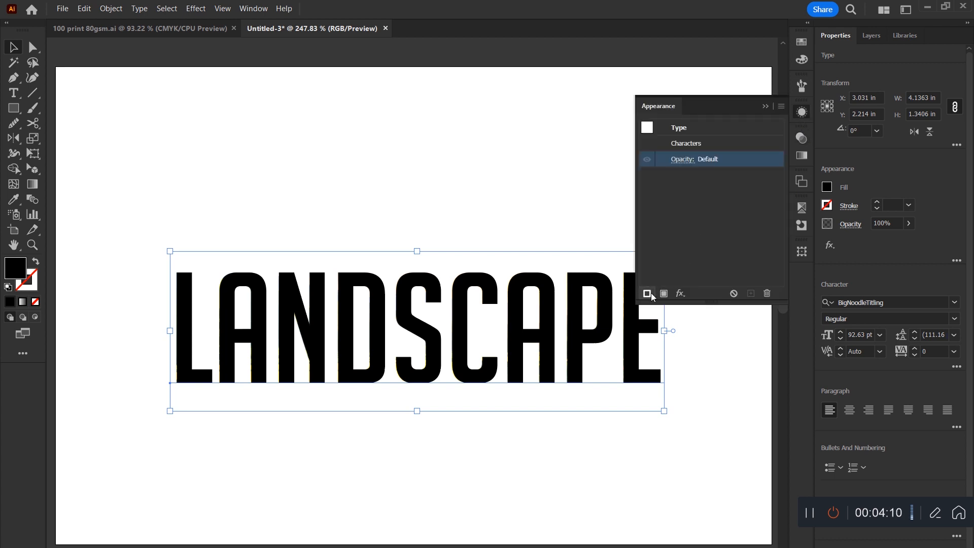
pyautogui.click(649, 294)
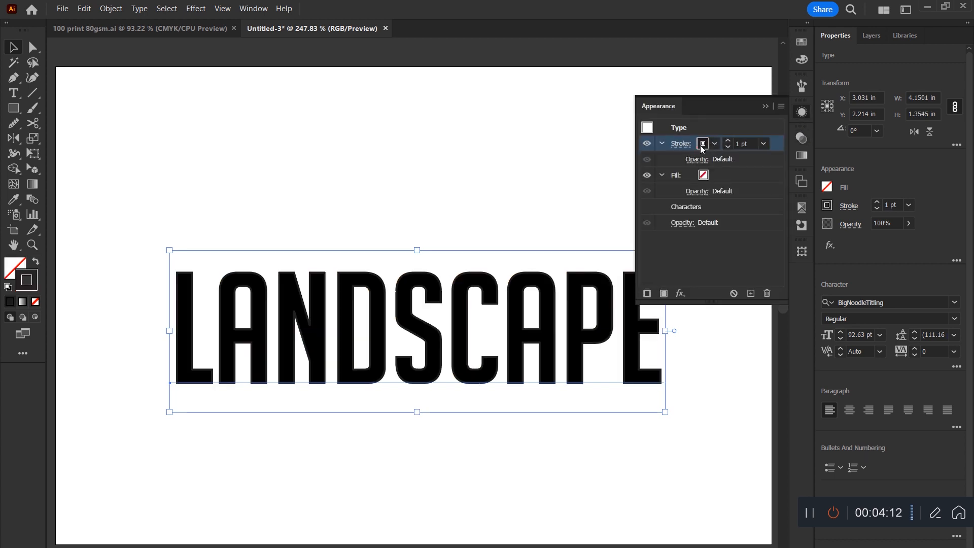
pyautogui.click(728, 140)
pyautogui.click(728, 140)
pyautogui.click(728, 140)
pyautogui.click(728, 140)
pyautogui.click(728, 140)
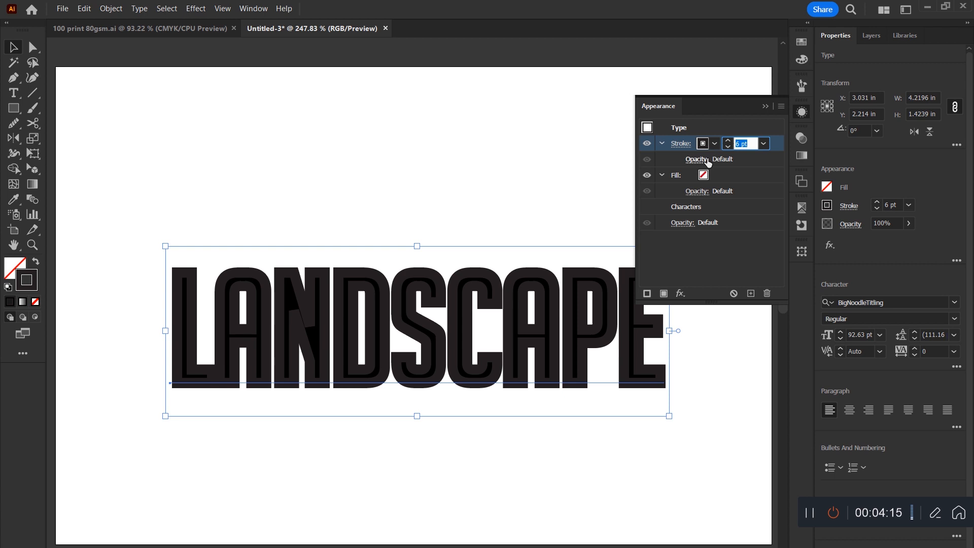
pyautogui.click(714, 143)
pyautogui.click(608, 164)
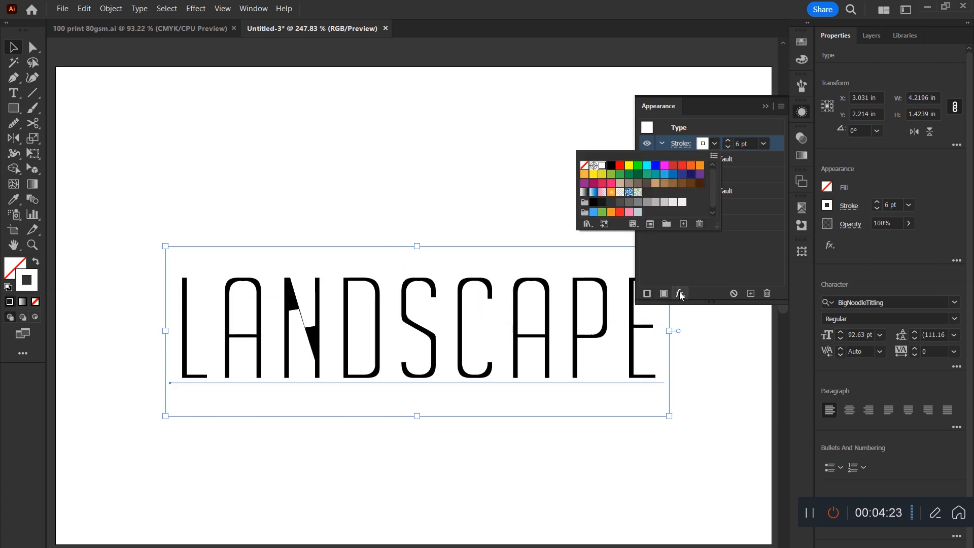
# Apply a Drop Shadow effect to the white stroke of the LANDSCAPE text.
pyautogui.click(680, 293)
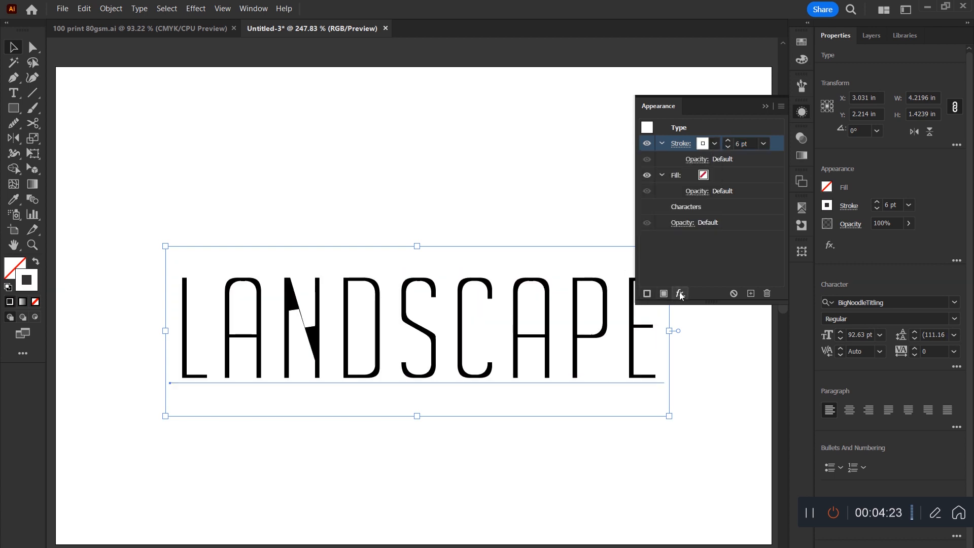
pyautogui.click(679, 293)
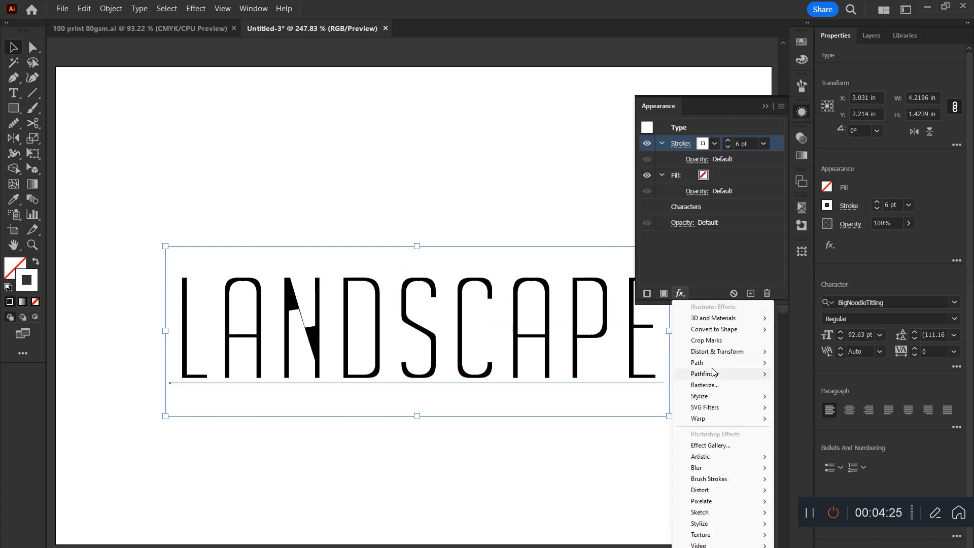
pyautogui.moveTo(711, 363)
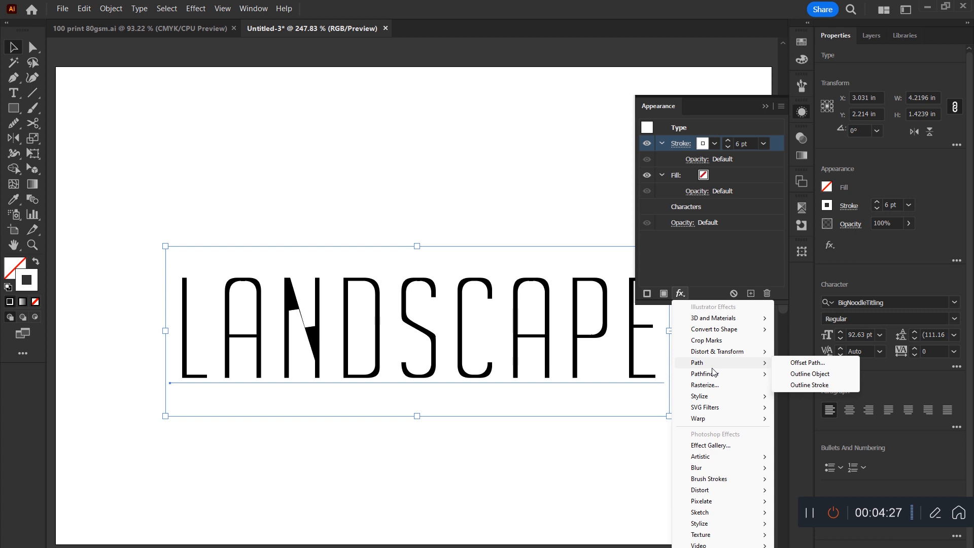
pyautogui.moveTo(730, 396)
pyautogui.click(821, 400)
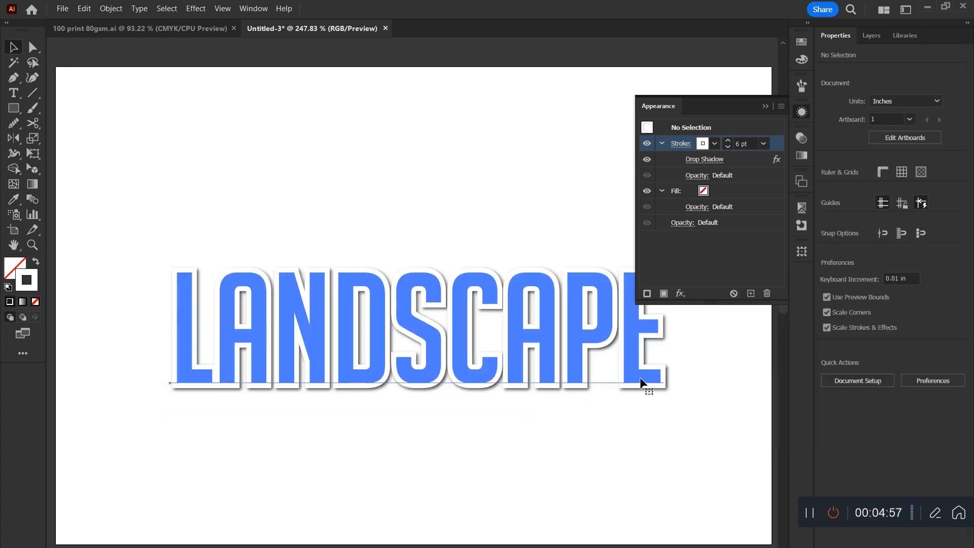
pyautogui.click(644, 384)
# Send the stroked LANDSCAPE text behind the masked painting and shift both pieces together on the canvas above the artboard.
pyautogui.press('ctrl')
pyautogui.hotkey('ctrl', 'shift', '[')
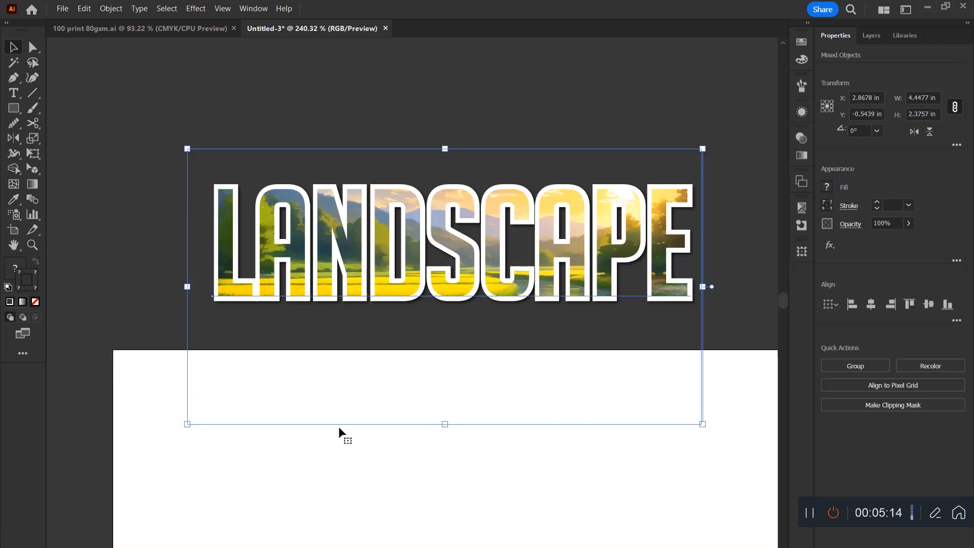
pyautogui.moveTo(540, 282); pyautogui.dragTo(551, 264)
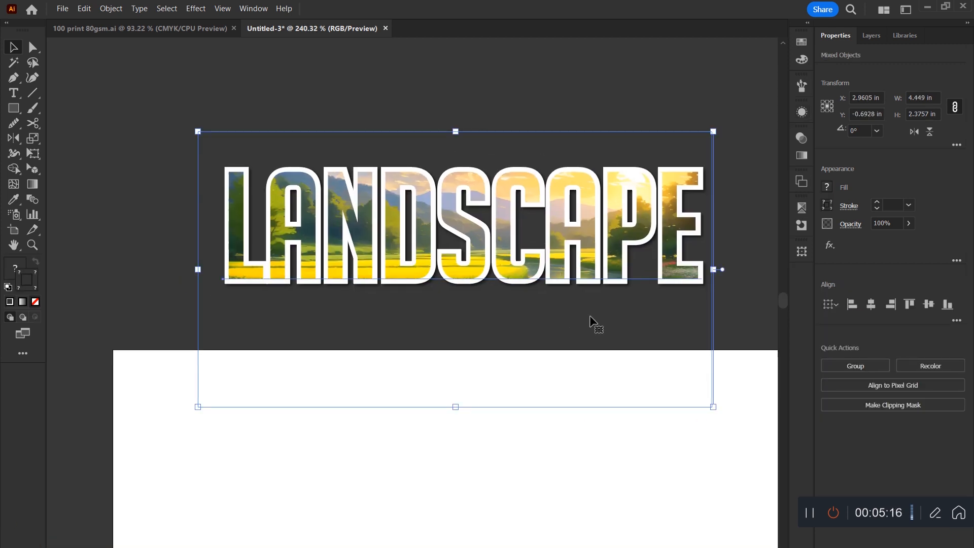
pyautogui.click(743, 302)
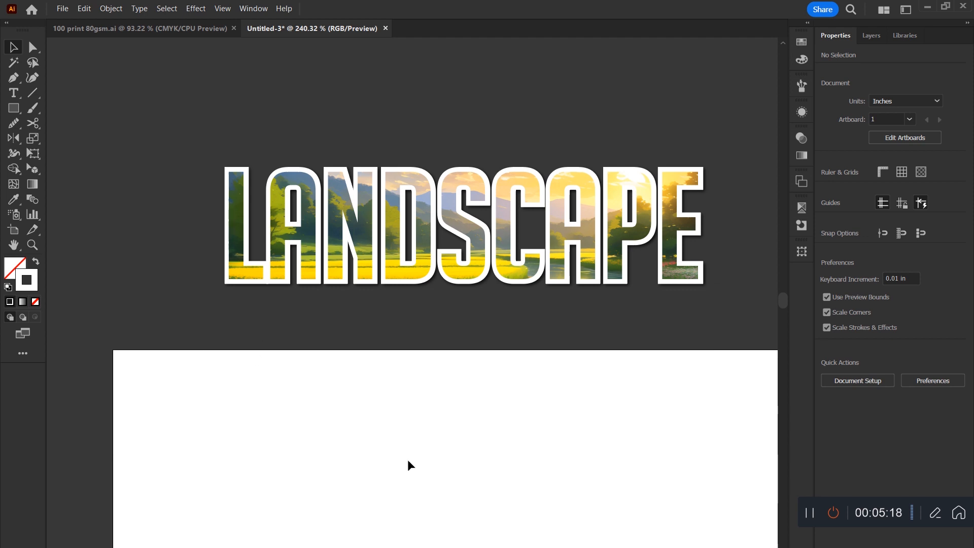
# Open Artwork 9 from the LOGO ICONES library and bring its Pr icon onto the Untitled-3 artboard.
pyautogui.click(905, 35)
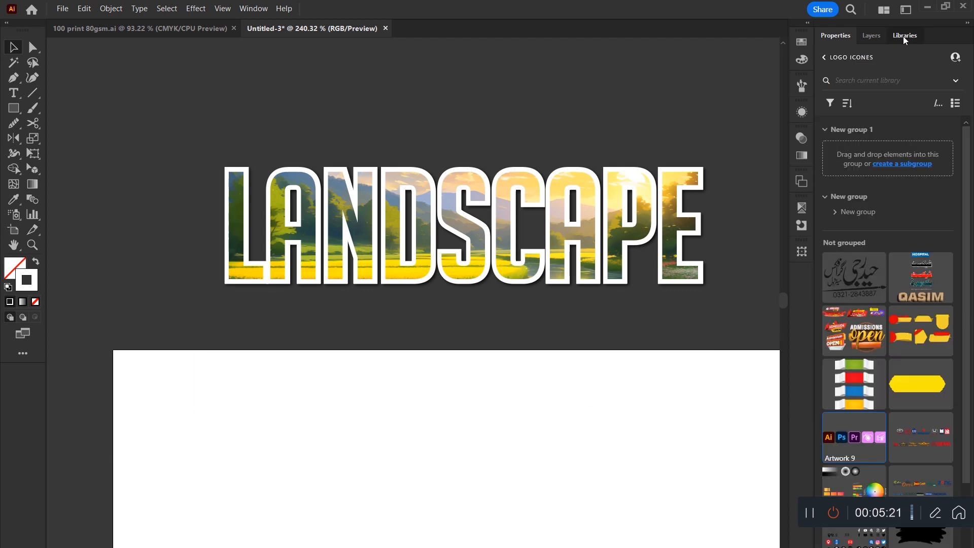
pyautogui.doubleClick(867, 443)
pyautogui.moveTo(372, 206); pyautogui.dragTo(428, 367)
pyautogui.moveTo(437, 330); pyautogui.dragTo(171, 32)
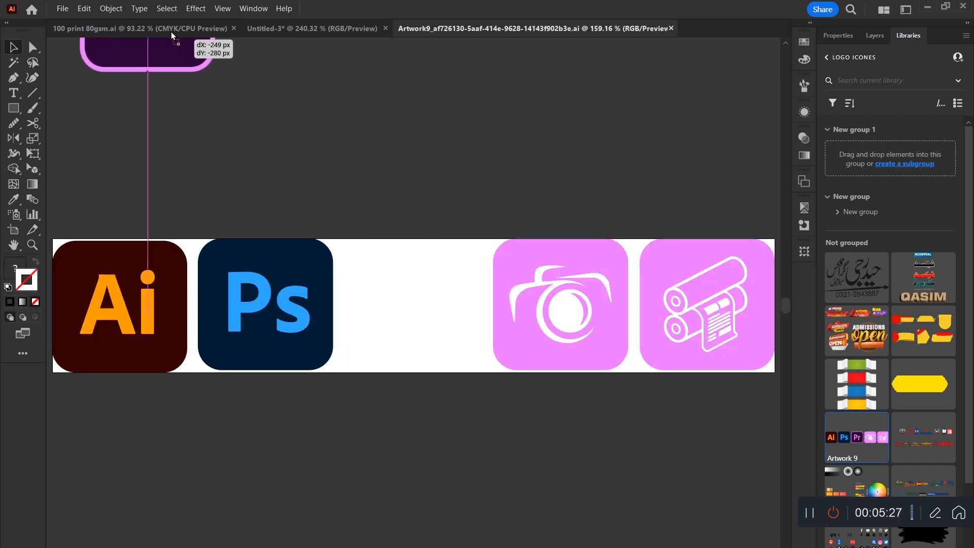
pyautogui.moveTo(290, 24); pyautogui.dragTo(290, 25)
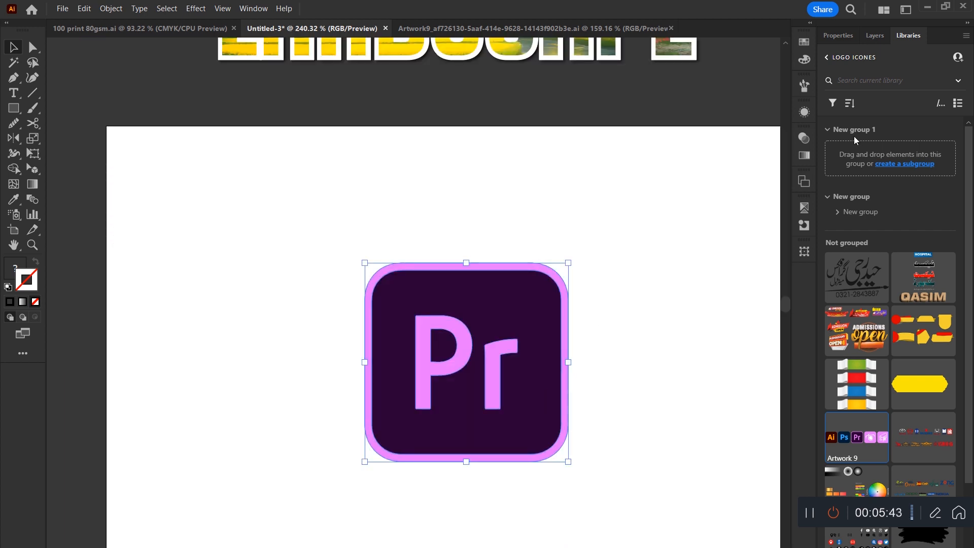
pyautogui.click(838, 37)
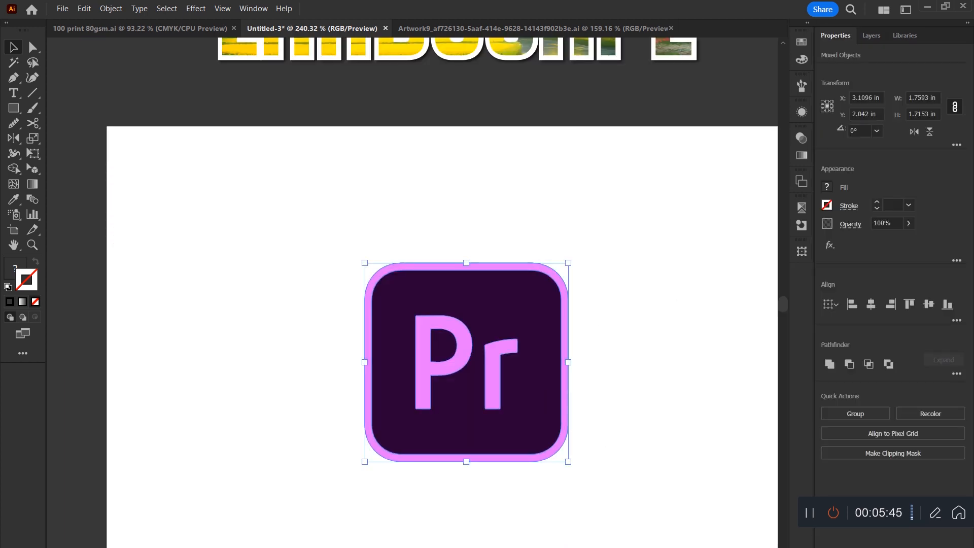
# Switch to the browser and copy the black and white halftone dots image from the Freepik page.
pyautogui.hotkey('alt', 'Tab')
pyautogui.click(264, 10)
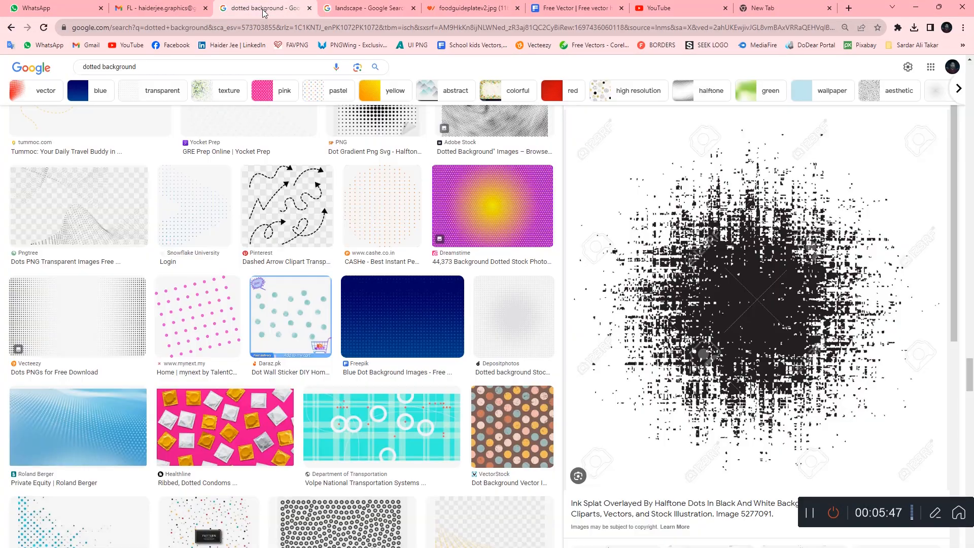
pyautogui.click(594, 8)
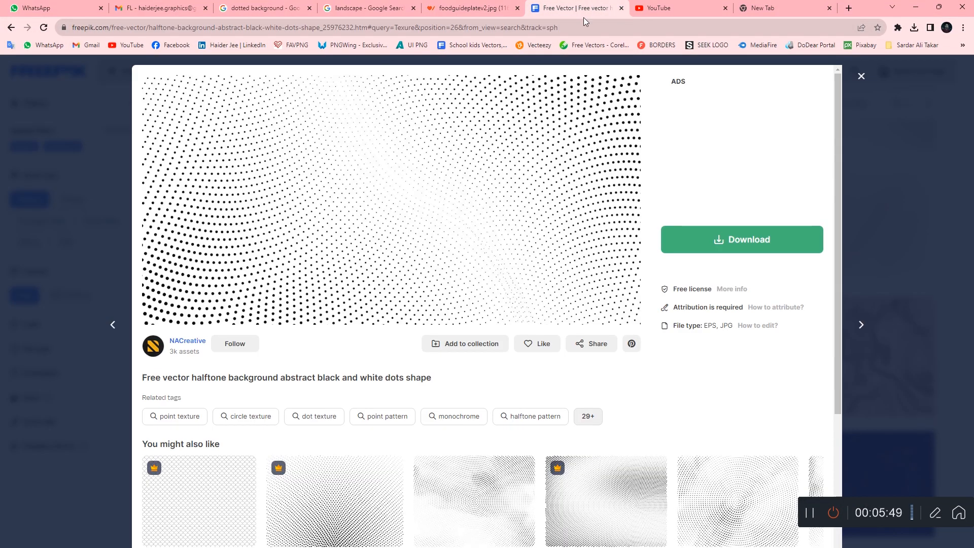
pyautogui.rightClick(439, 159)
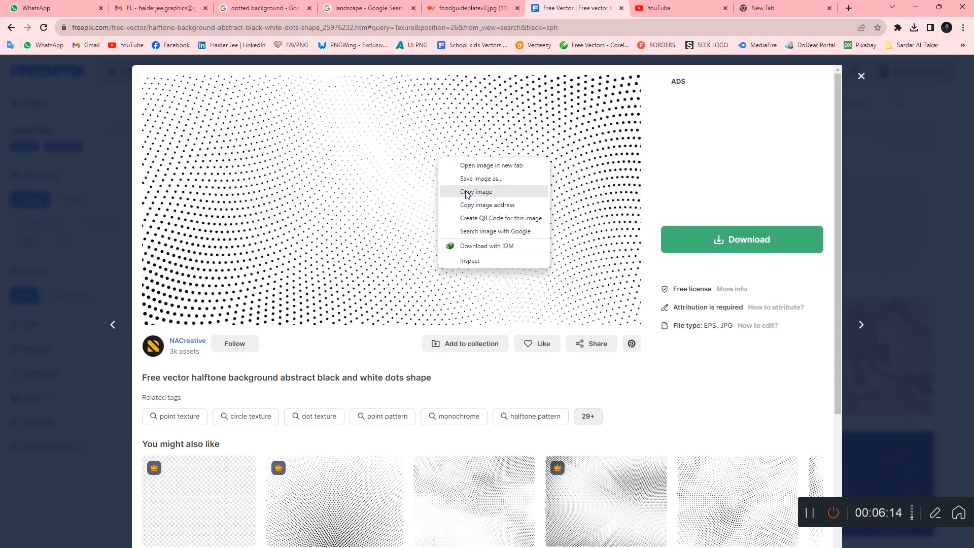
pyautogui.click(467, 192)
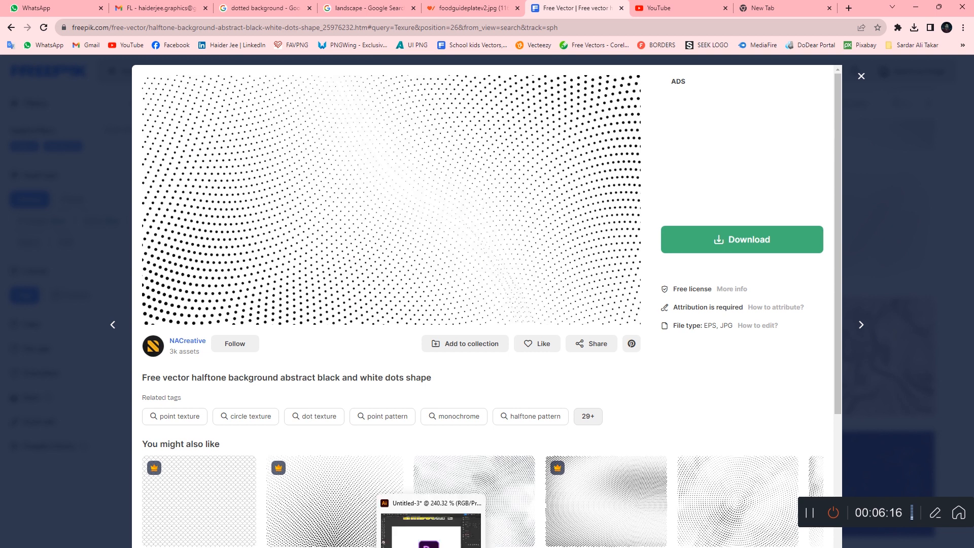
# Return to Illustrator and paste the halftone dots image into the Untitled-3 document.
pyautogui.click(458, 509)
pyautogui.click(605, 323)
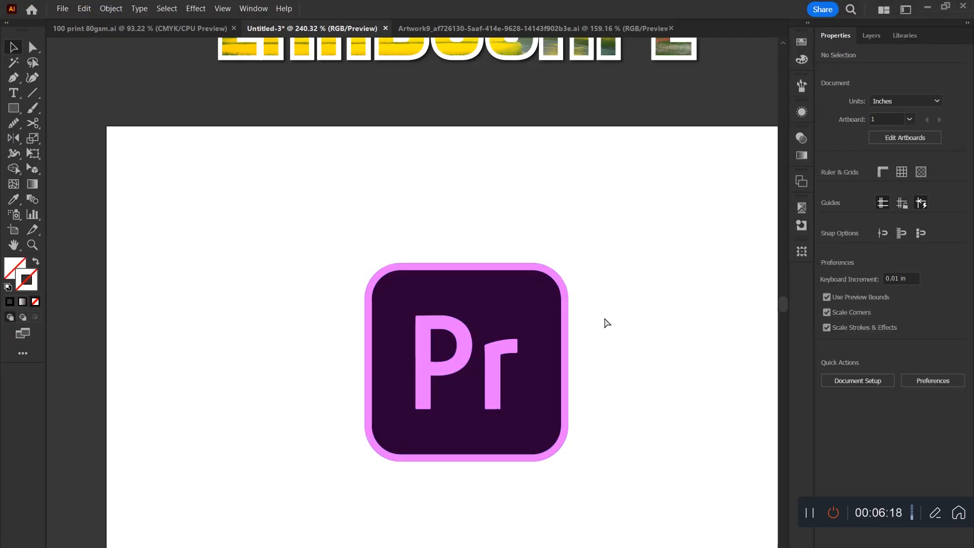
pyautogui.hotkey('ctrl', 'v')
pyautogui.hotkey('ctrl', '-')
pyautogui.hotkey('ctrl', '-')
pyautogui.hotkey('ctrl', '-')
pyautogui.hotkey('ctrl', '-')
pyautogui.hotkey('ctrl', '-')
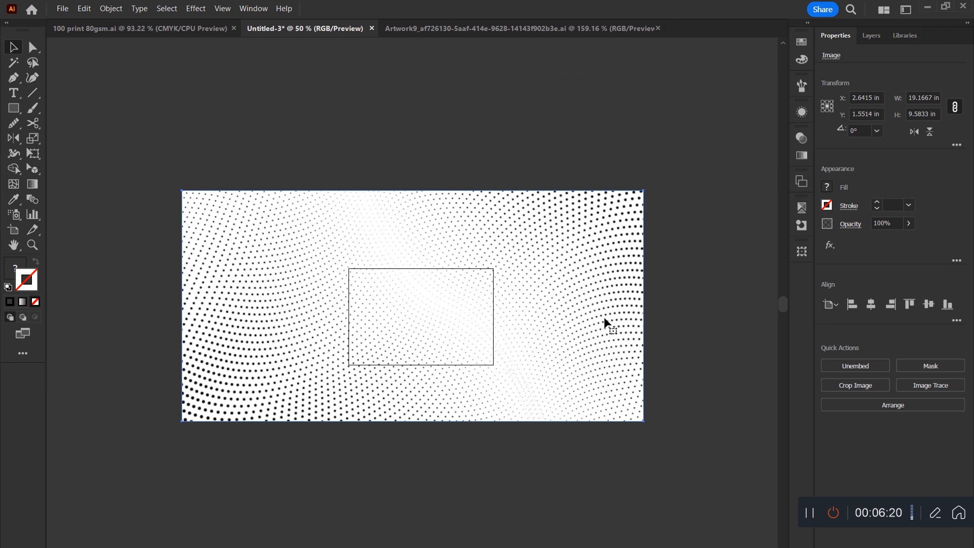
# Scale the halftone image down to about 2.03 by 1.85 in and place it beside the Pr icon.
pyautogui.moveTo(643, 305); pyautogui.dragTo(437, 315)
pyautogui.moveTo(432, 318); pyautogui.dragTo(456, 278)
pyautogui.moveTo(421, 228); pyautogui.dragTo(499, 248)
pyautogui.moveTo(420, 296); pyautogui.dragTo(439, 439)
pyautogui.click(657, 241)
pyautogui.moveTo(300, 272); pyautogui.dragTo(591, 289)
pyautogui.moveTo(419, 246); pyautogui.dragTo(368, 256)
pyautogui.moveTo(278, 266); pyautogui.dragTo(278, 266)
pyautogui.hotkey('ctrl', 'z')
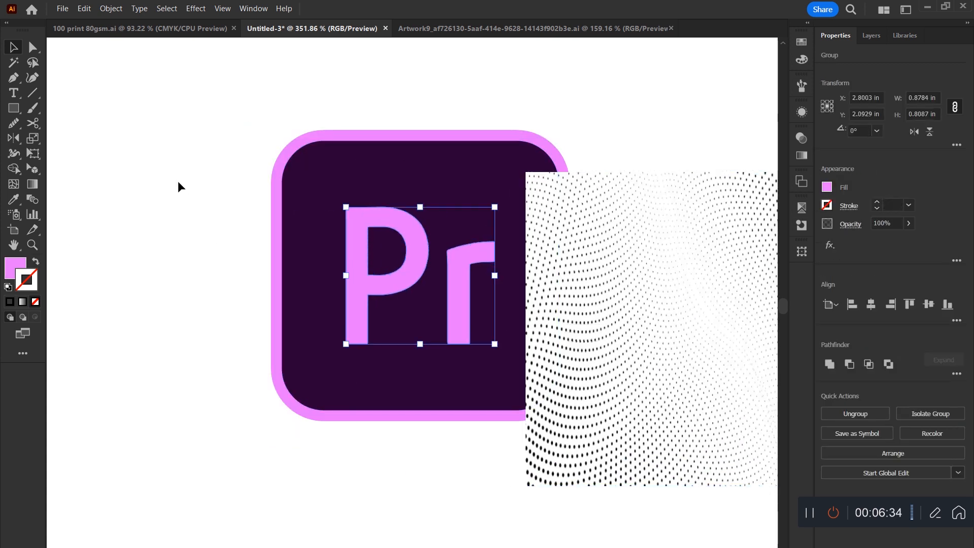
# Group the parts of the Pr icon and move the icon and the halftone image apart.
pyautogui.hotkey('ctrl', 'a')
pyautogui.hotkey('ctrl', 'g')
pyautogui.click(589, 140)
pyautogui.moveTo(452, 210); pyautogui.dragTo(354, 227)
pyautogui.click(598, 315)
pyautogui.moveTo(598, 315); pyautogui.dragTo(549, 338)
pyautogui.moveTo(562, 278); pyautogui.dragTo(643, 331)
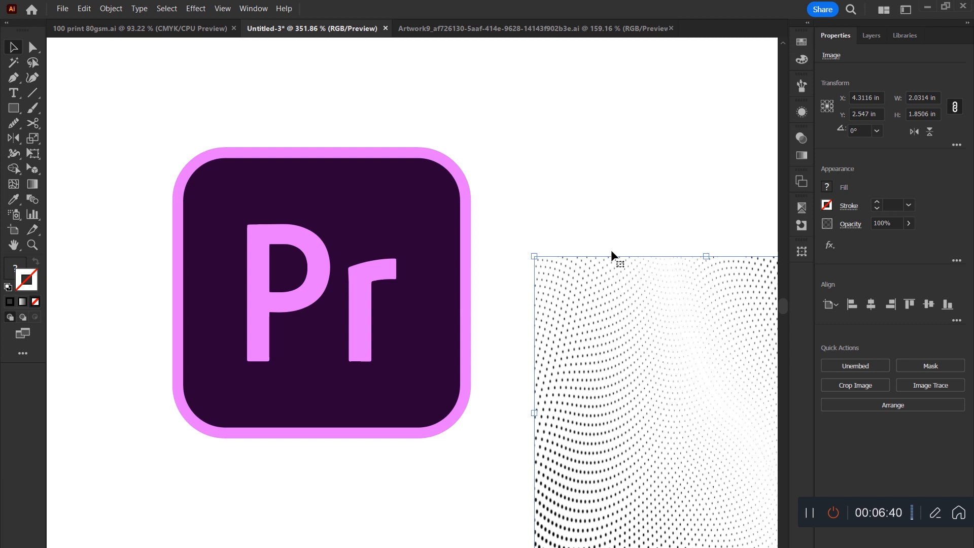
# Make an opacity mask from the Pr icon and the halftone image, and position the halftone mask over the whole icon.
pyautogui.moveTo(613, 254); pyautogui.dragTo(315, 374)
pyautogui.click(801, 138)
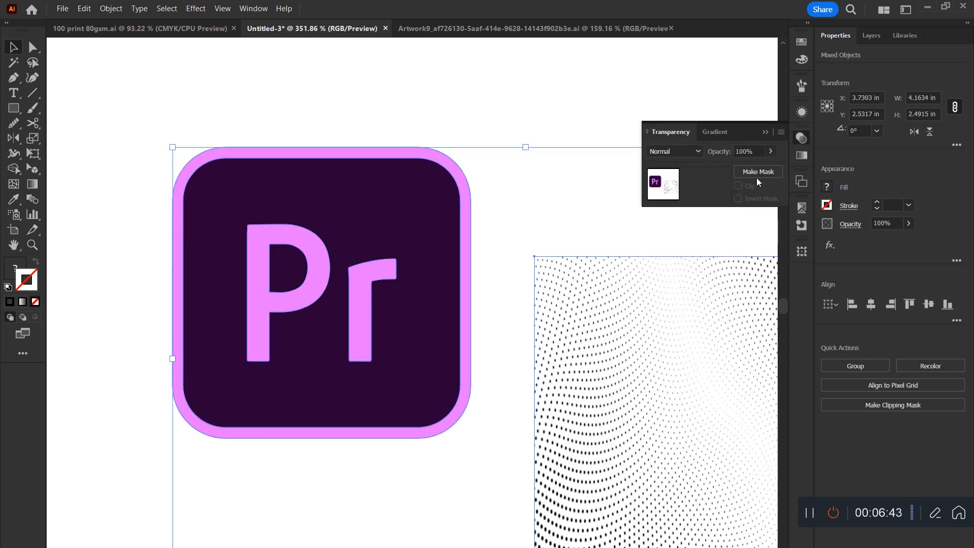
pyautogui.click(758, 172)
pyautogui.click(714, 184)
pyautogui.moveTo(566, 368); pyautogui.dragTo(269, 278)
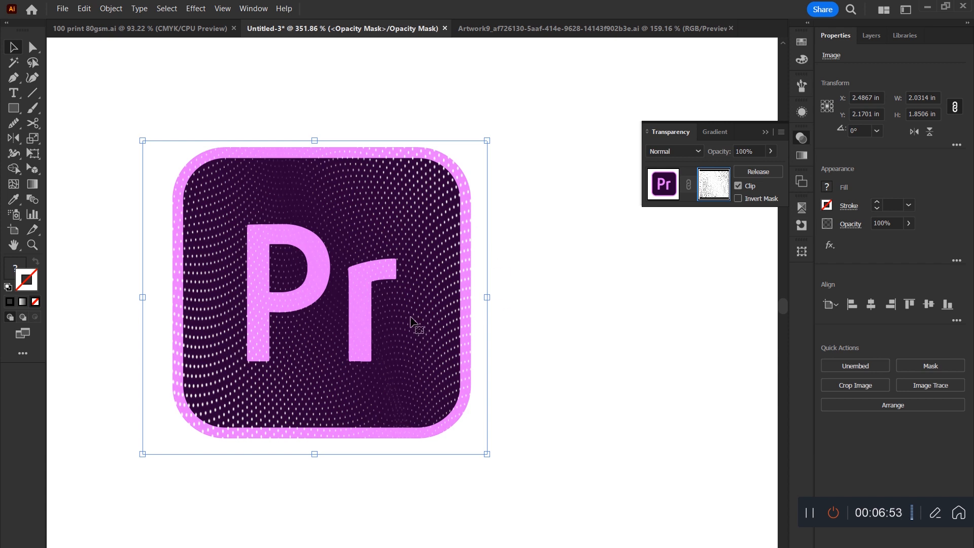
# Preview the Pr icon with its halftone opacity mask inverted and restore the non-inverted mask.
pyautogui.click(738, 199)
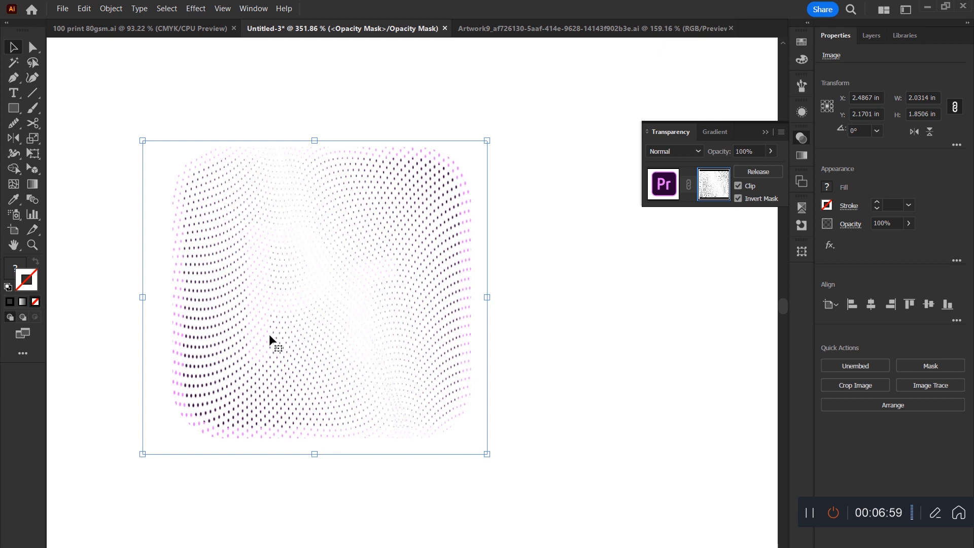
pyautogui.click(738, 199)
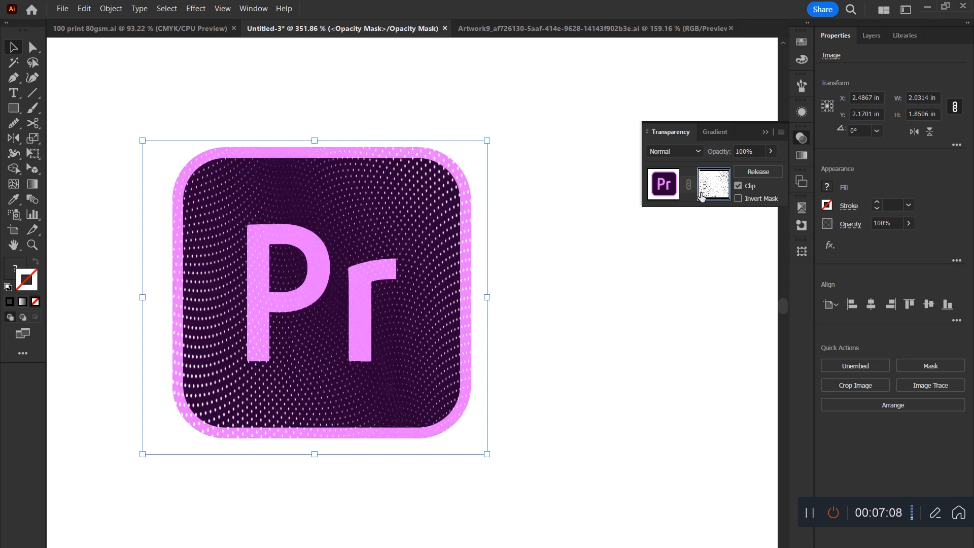